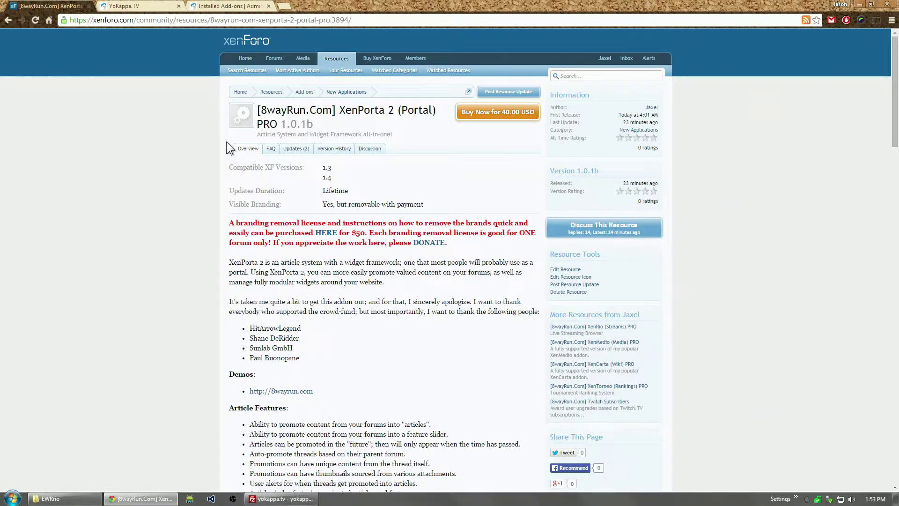
Switch to the YoKappa.TV tab and reload its articles page
left_click(147, 6)
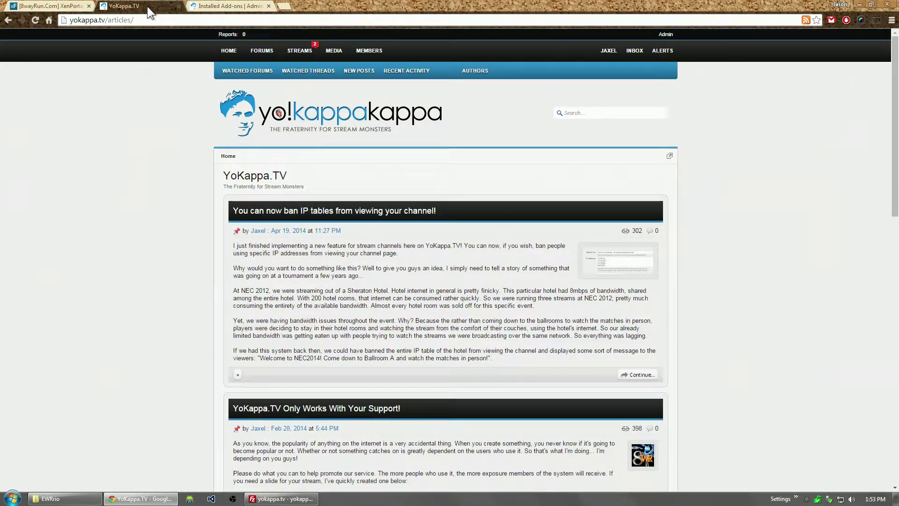
left_click(220, 52)
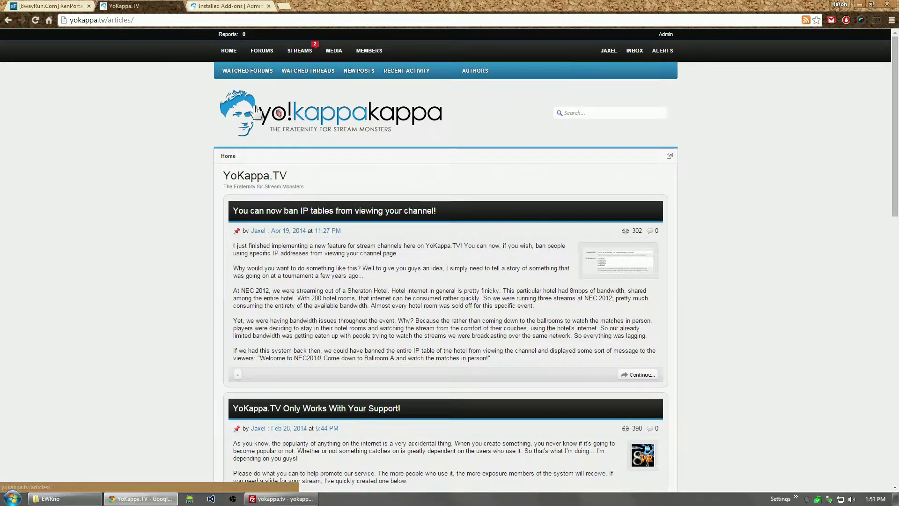
Load the yokappa.tv home page by removing 'articles' from the web address
double_click(109, 22)
key("BackSpace")
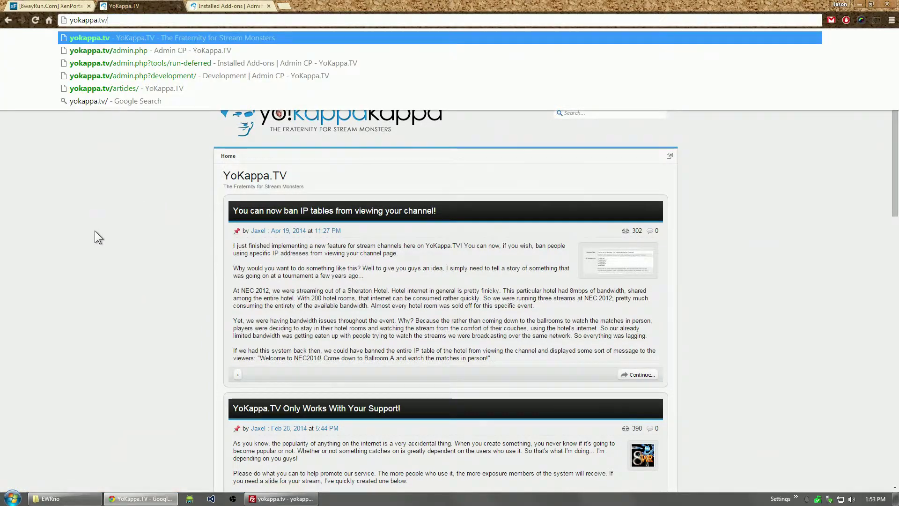
key("Return")
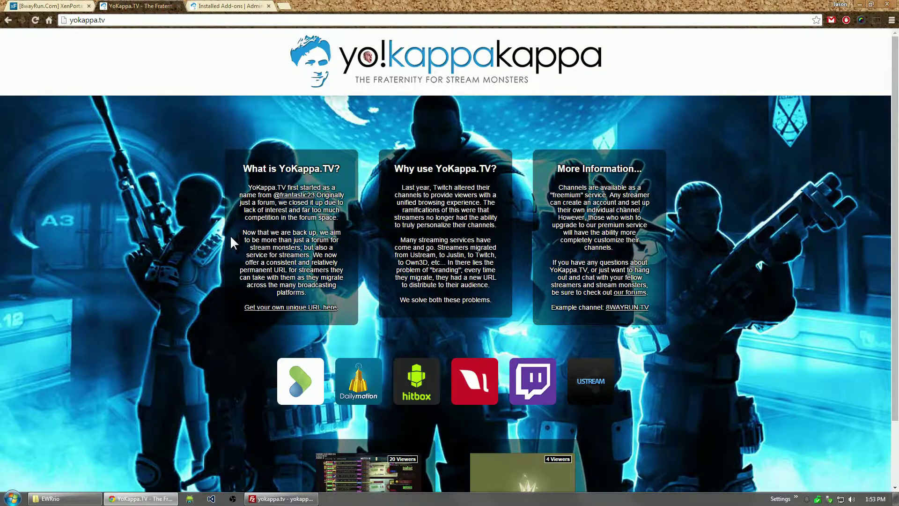
Visit the YoKappa.TV forums index, then switch to the admin Installed Add-ons list
left_click(389, 69)
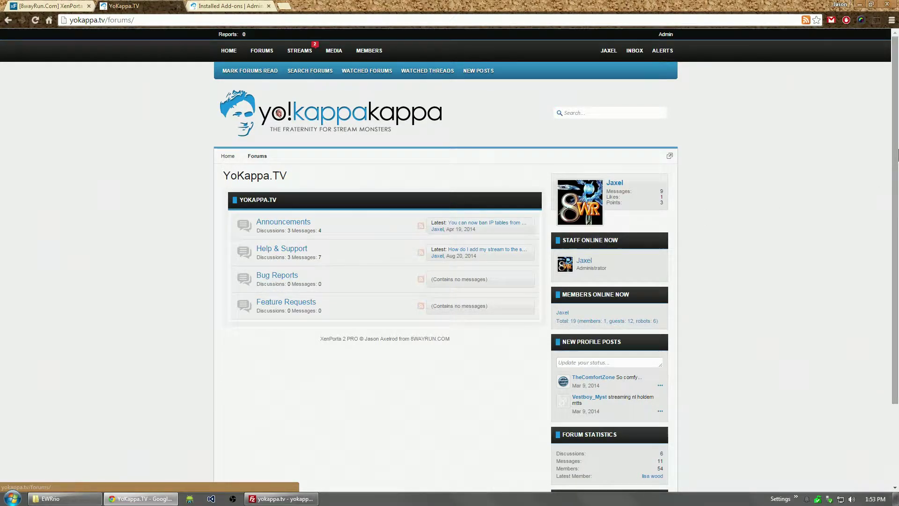
scroll(566, 312, "down", 3)
scroll(491, 196, "up", 3)
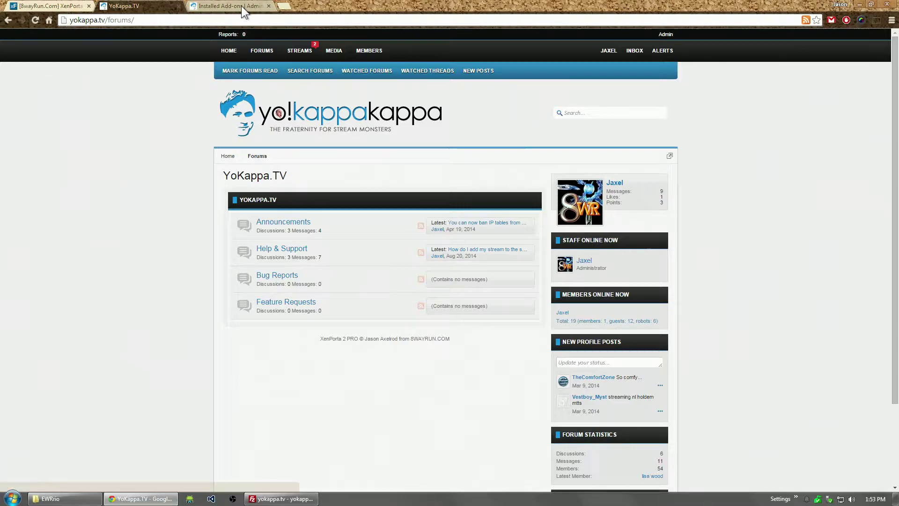
left_click(209, 5)
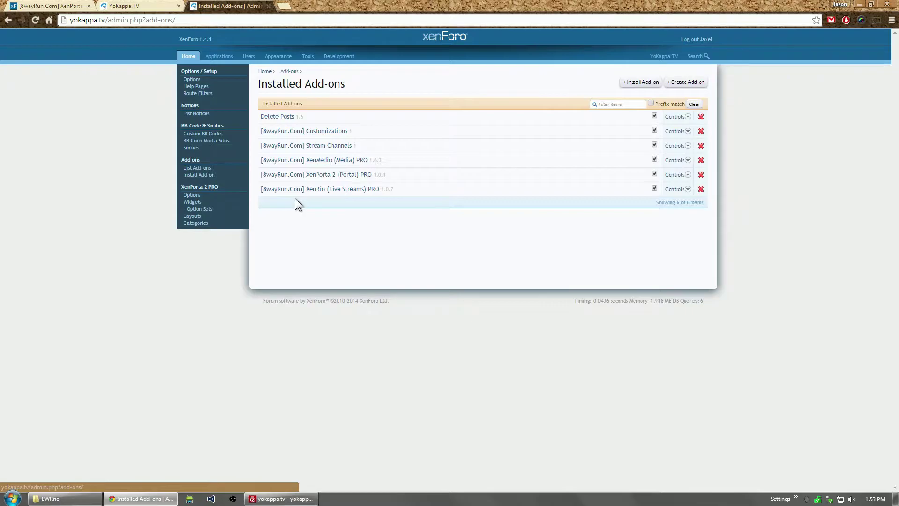
Open the XenPorta 2 options, then browse the Announcements forum and the articles home page
left_click(192, 195)
left_click(126, 6)
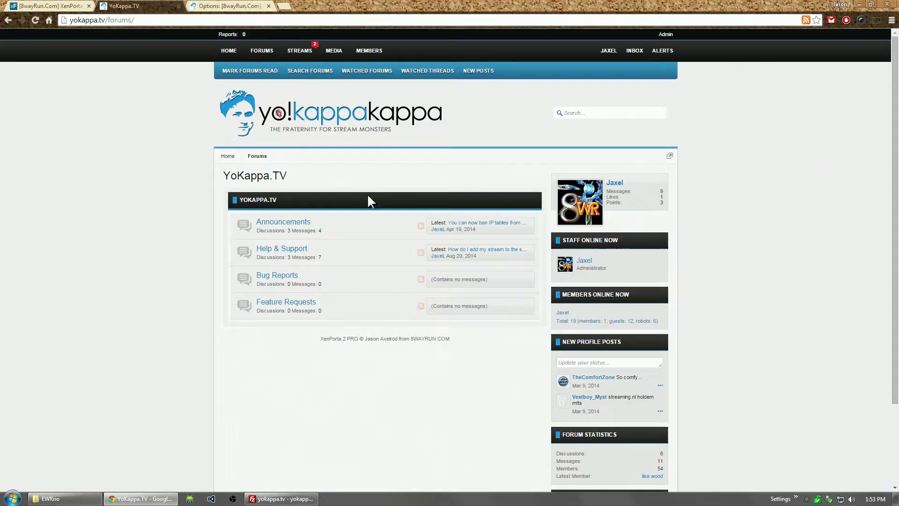
left_click(294, 223)
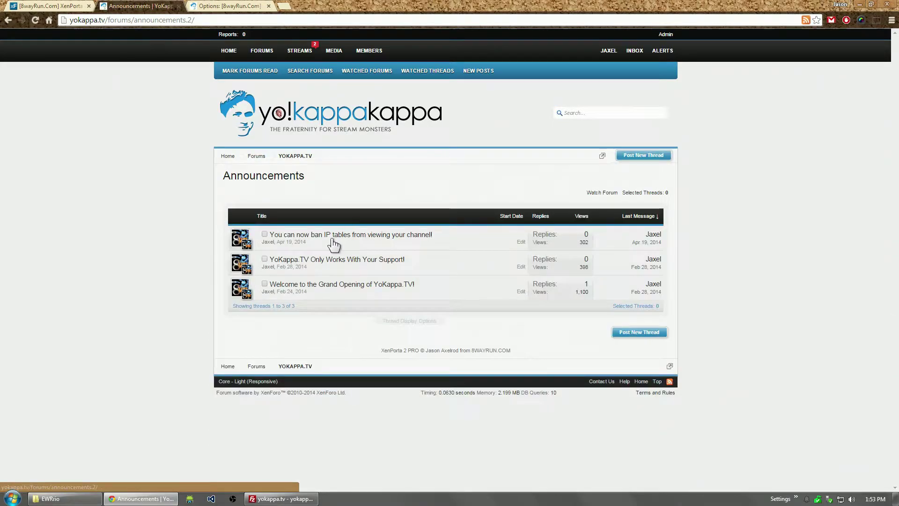
left_click(222, 53)
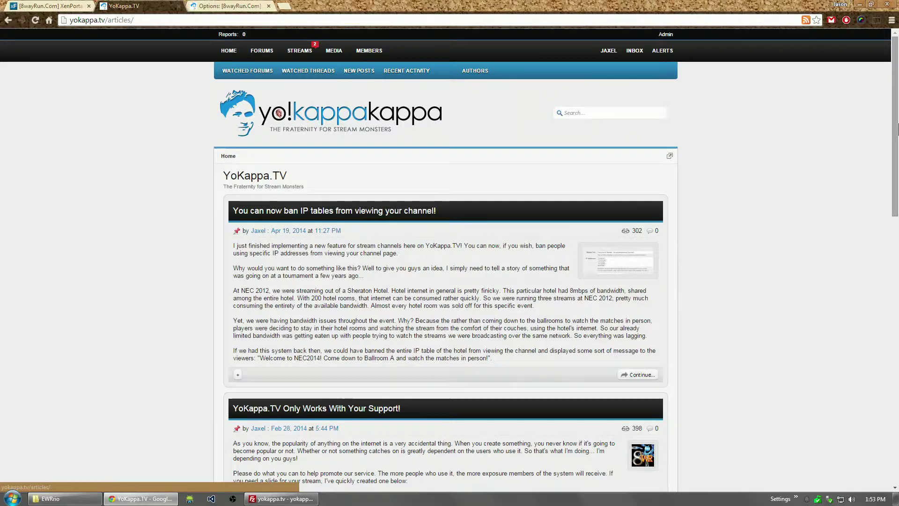
mouse_move(896, 129)
left_mouse_down()
mouse_move(897, 210)
mouse_move(897, 140)
left_mouse_up()
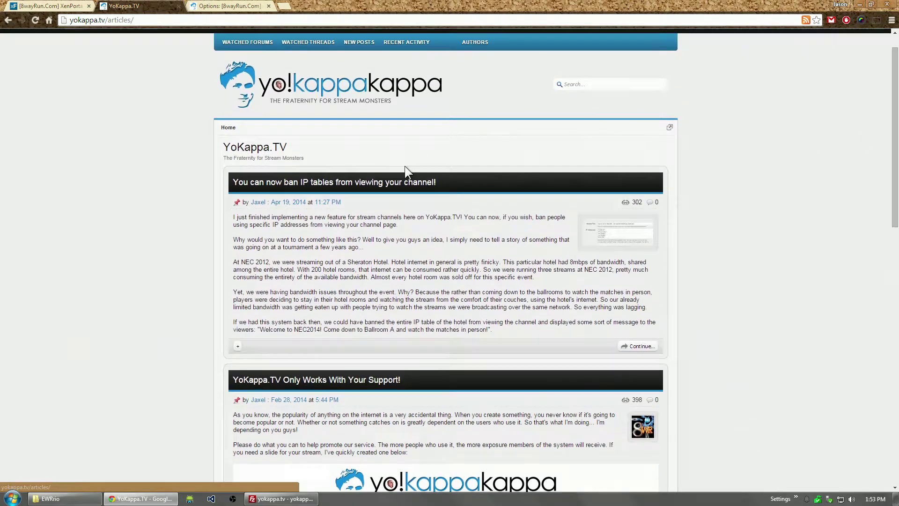
Re-save the Promote to Article settings for the IP-tables announcement thread
left_click(396, 183)
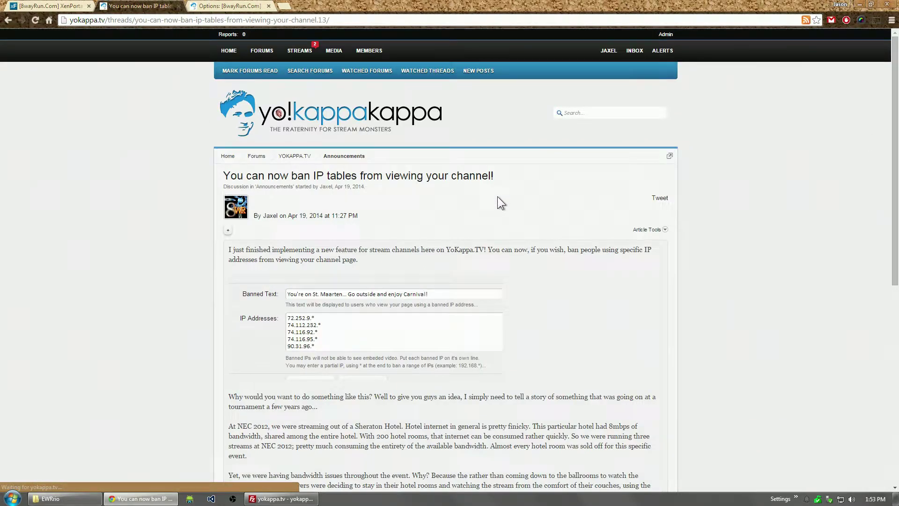
left_click(653, 231)
left_click(607, 320)
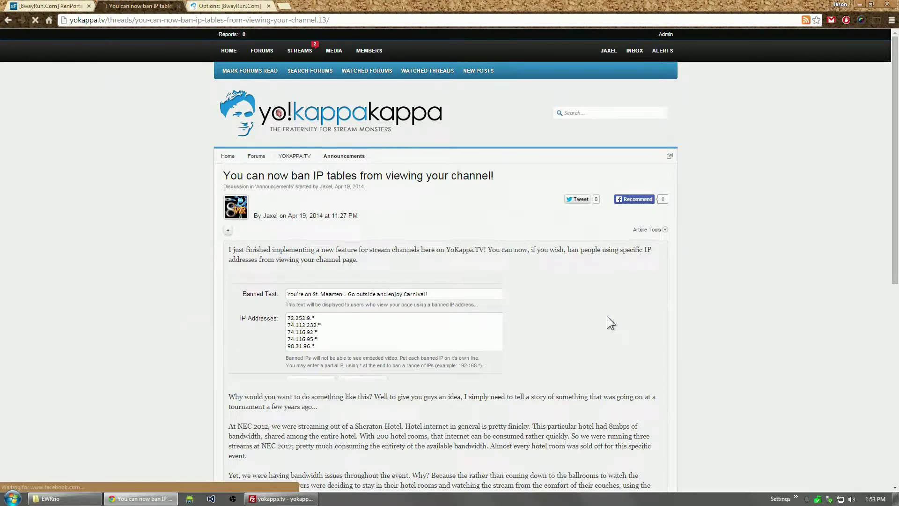
scroll(707, 176, "down", 5)
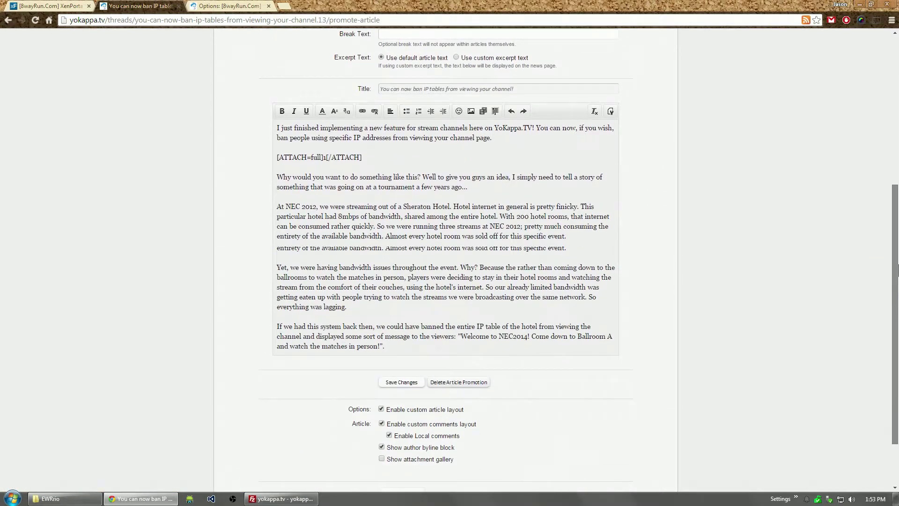
scroll(533, 244, "up", 3)
scroll(583, 300, "down", 5)
left_click(401, 313)
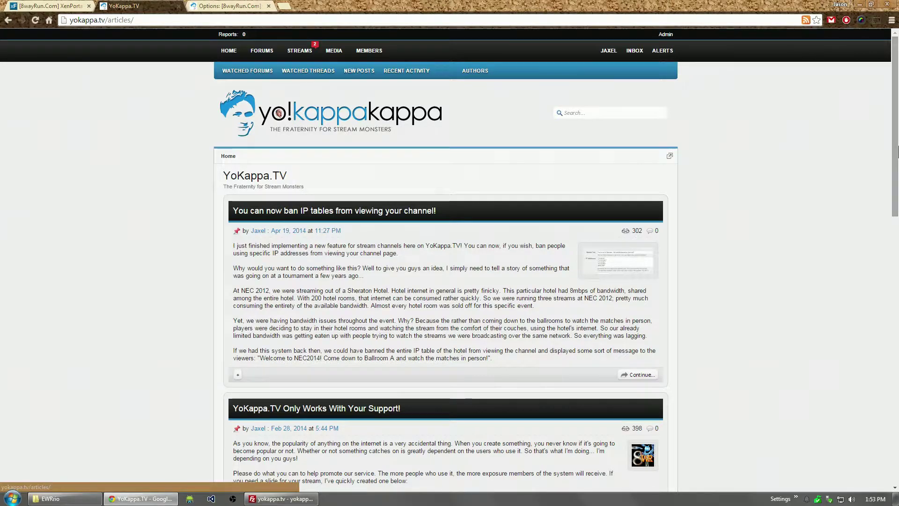
left_click_drag(896, 152, 833, 147)
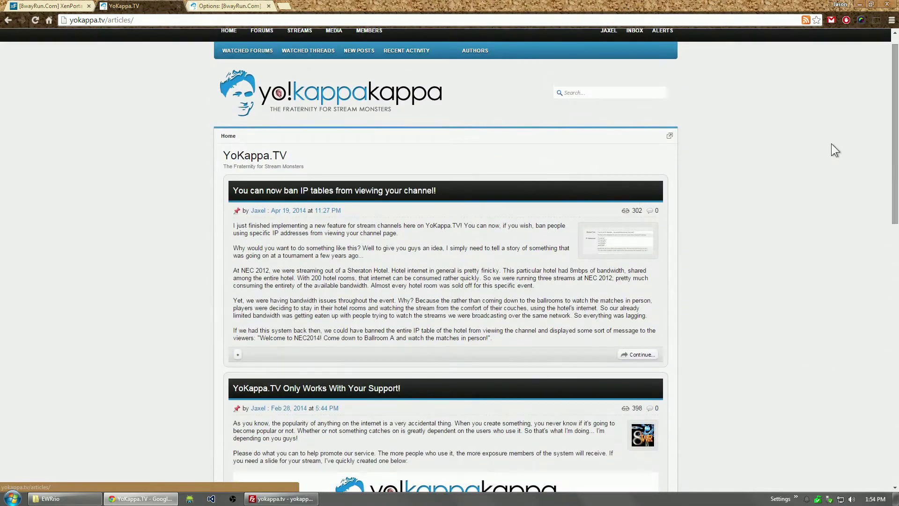
Review the XenPorta 2 options page, focusing on the Enable Widget Framework setting
left_click(215, 6)
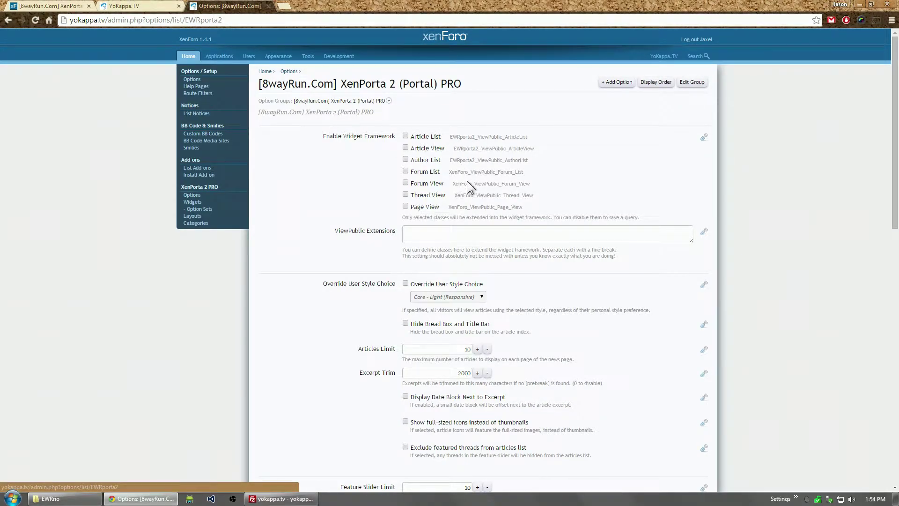
left_click_drag(897, 184, 897, 443)
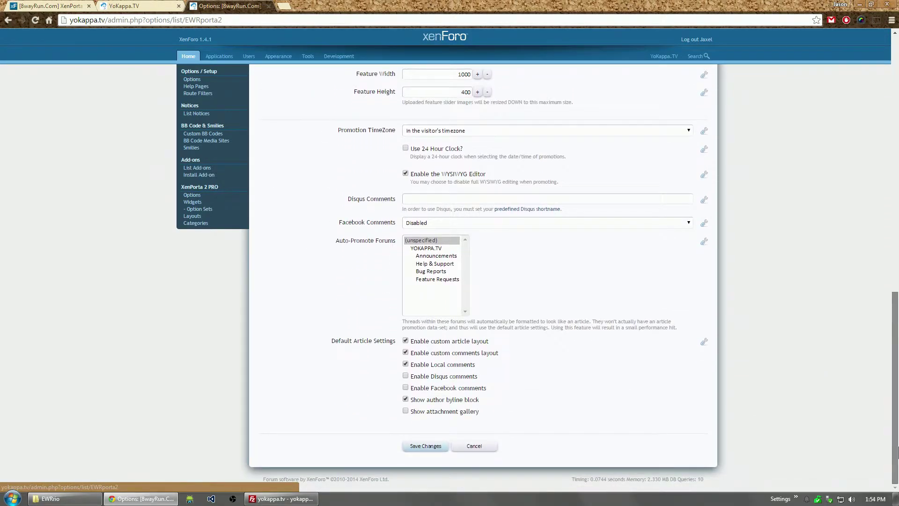
left_click_drag(897, 384, 896, 131)
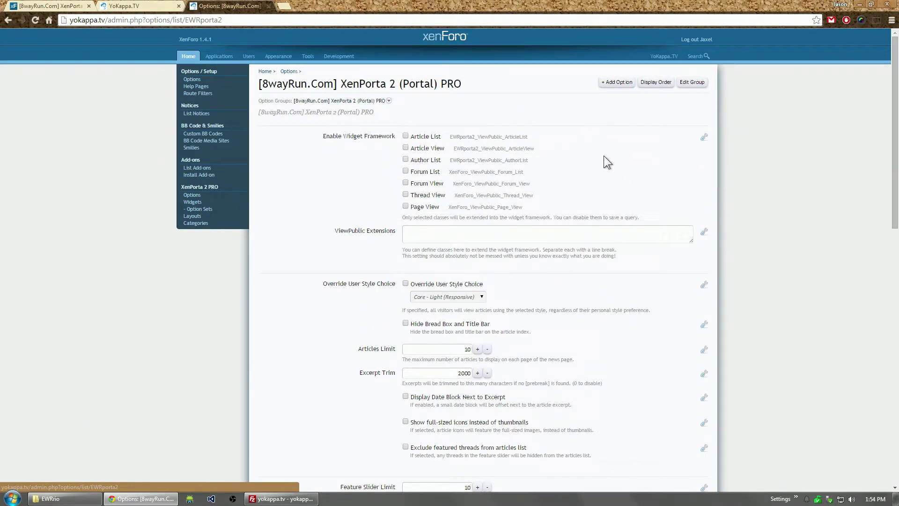
left_click_drag(336, 135, 377, 132)
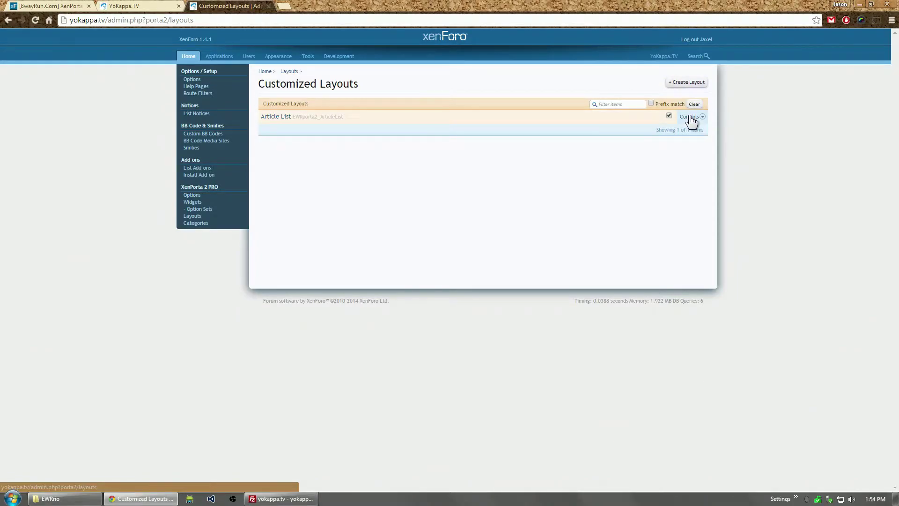
Open the Article List layout grid, compare it with the YoKappa.TV forums index, and return
left_click(690, 118)
left_click(282, 119)
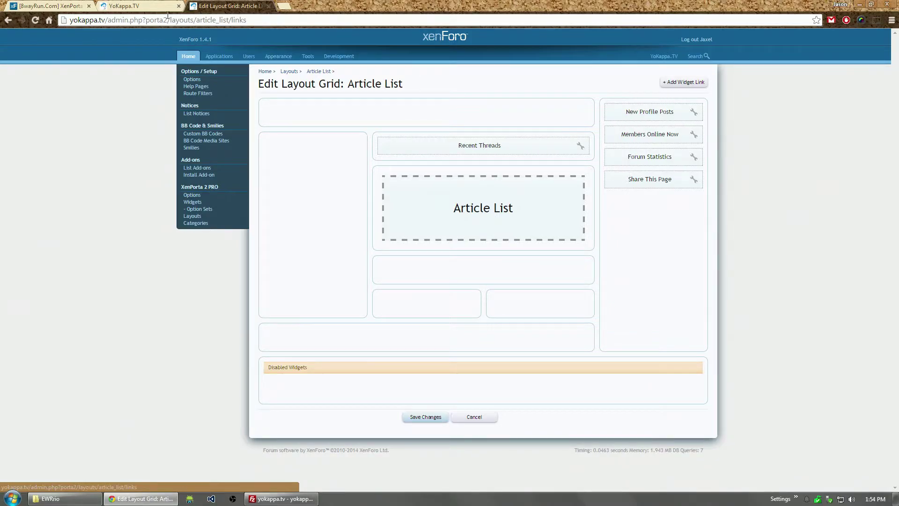
key("ctrl+shift+Tab")
left_click(263, 31)
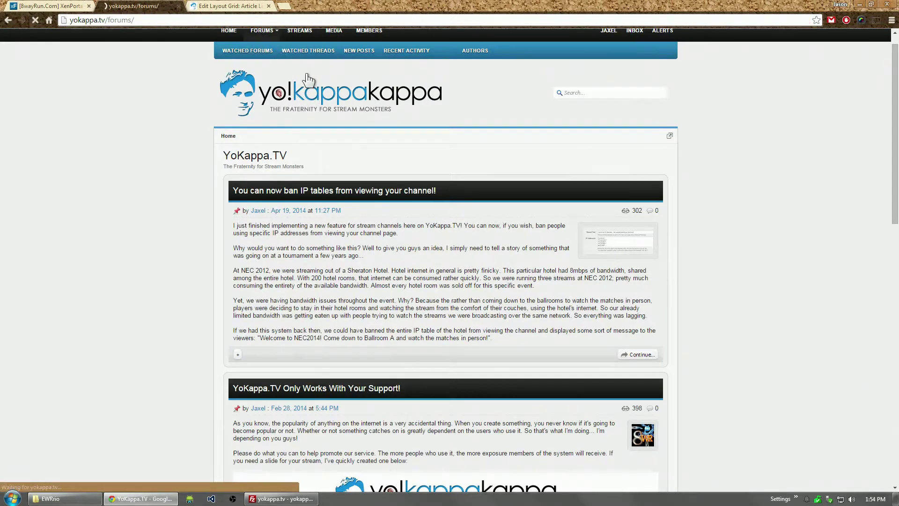
scroll(693, 248, "down", 2)
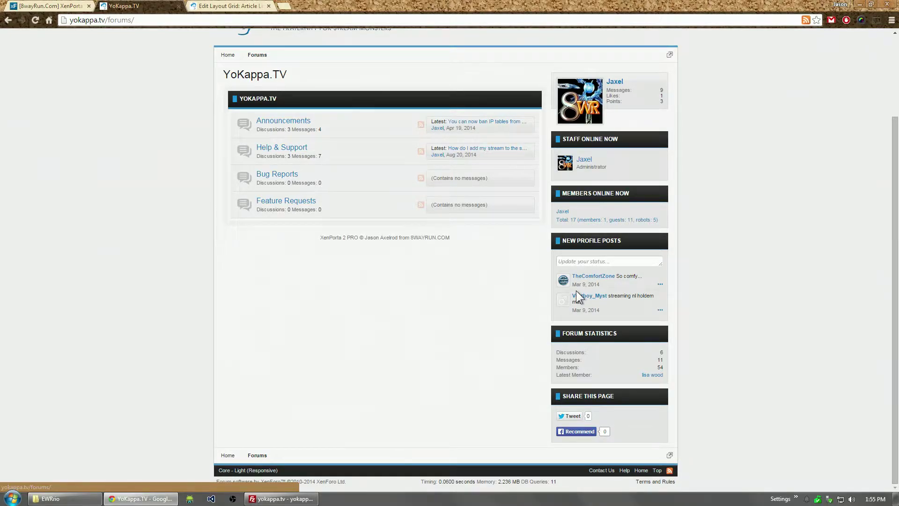
left_click(221, 6)
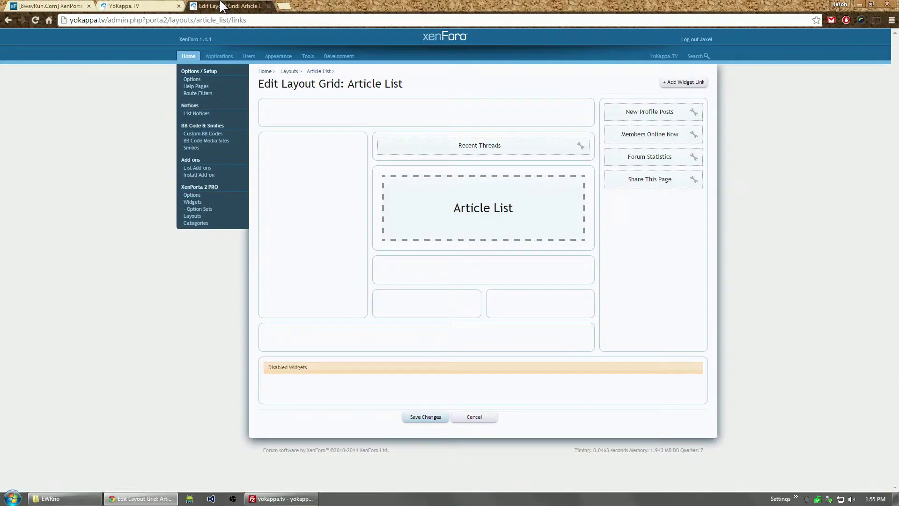
Uninstall the Users Active Today widget from the installed widgets list
left_click(190, 201)
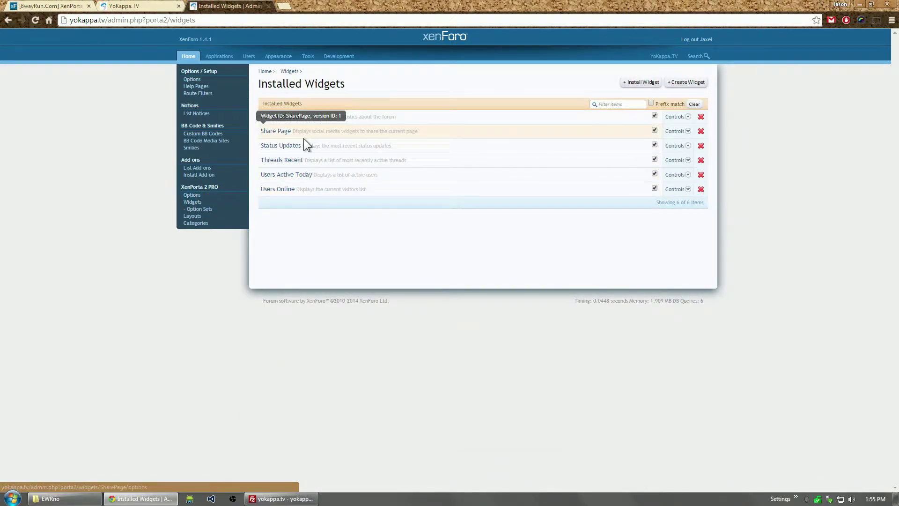
left_click(675, 175)
left_click(678, 232)
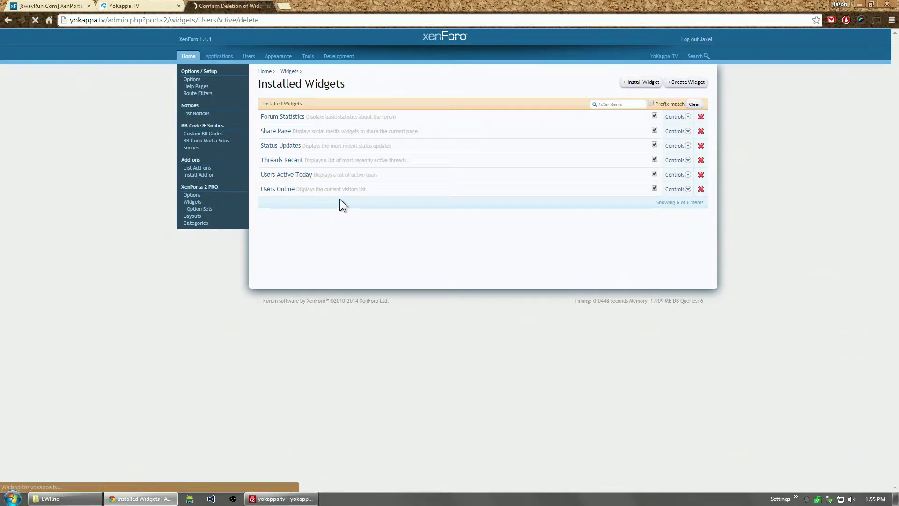
left_click(410, 134)
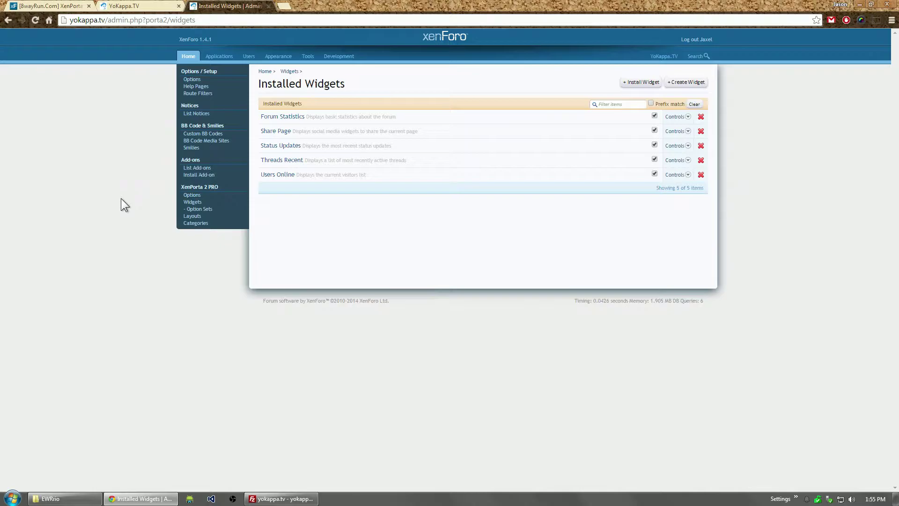
left_click(197, 203)
Save the XenPorta 2 options and reload the live forums page to check the sidebar
left_click(191, 196)
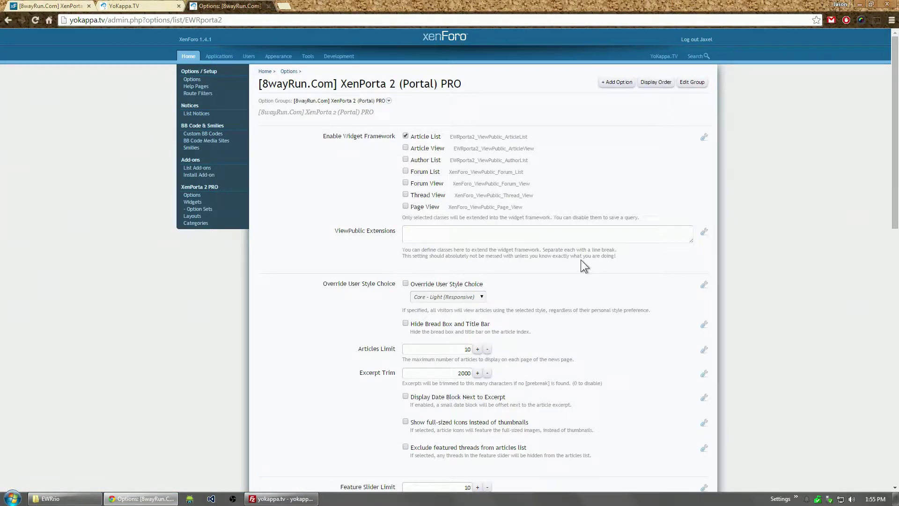
scroll(583, 266, "down", 13)
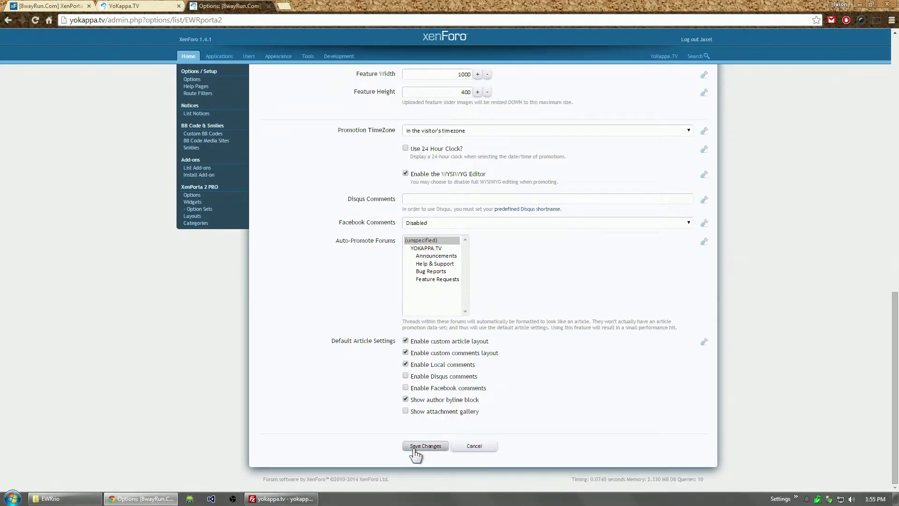
left_click(415, 446)
left_click(122, 6)
key("F5")
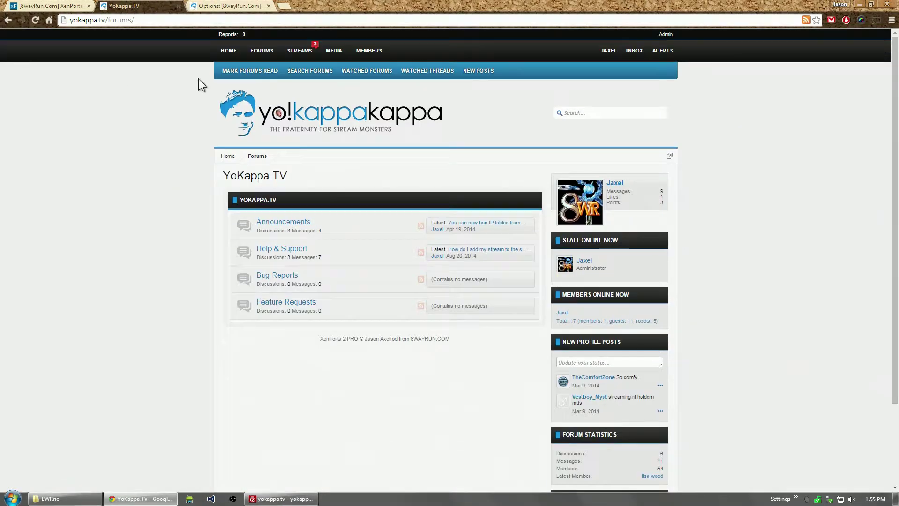
Look over the portal's articles home page on the live site
left_click(223, 52)
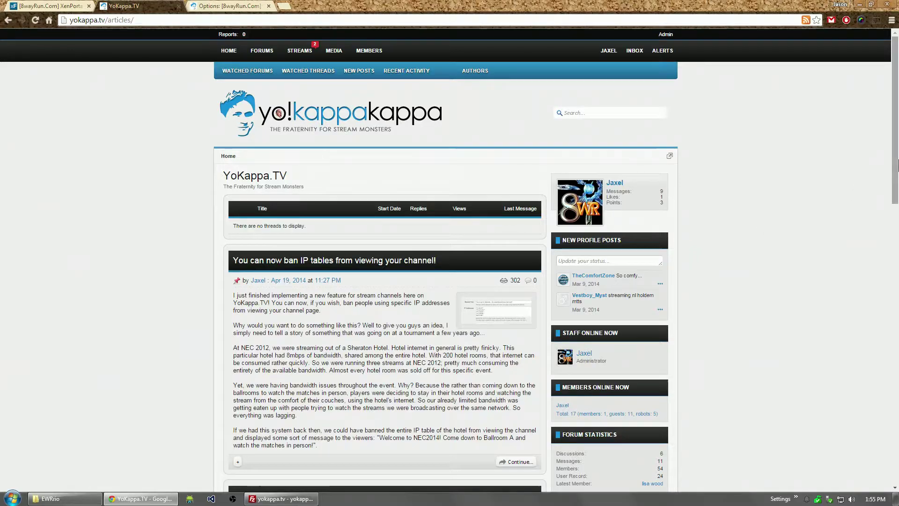
mouse_move(897, 165)
left_mouse_down()
mouse_move(897, 372)
mouse_move(897, 164)
left_mouse_up()
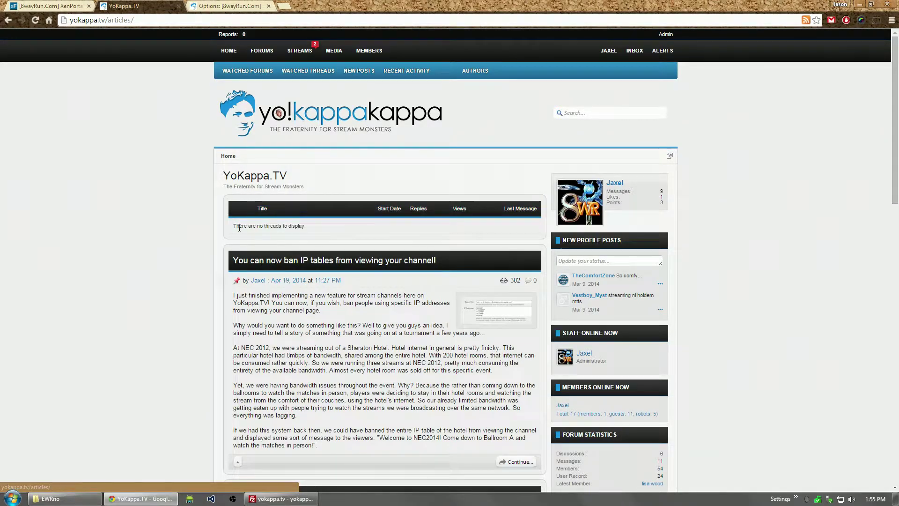
triple_click(324, 227)
left_click(324, 227)
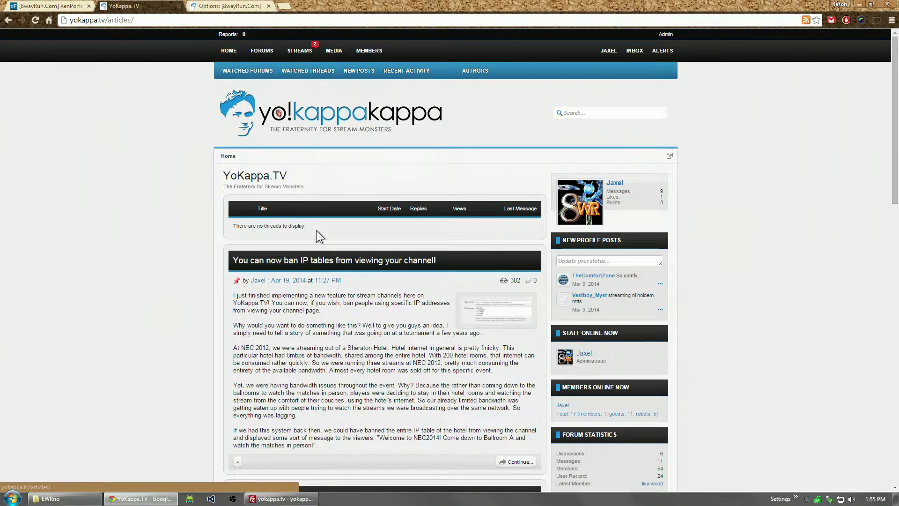
left_click_drag(895, 126, 242, 5)
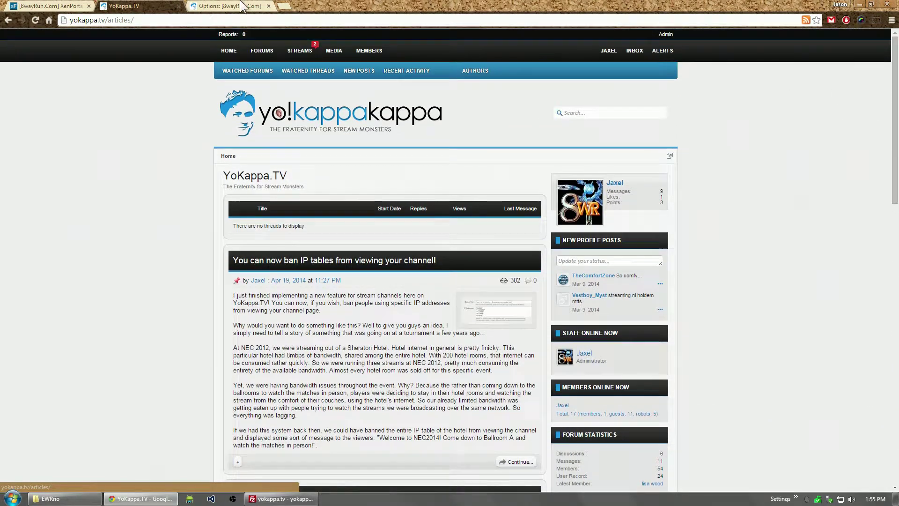
Return to the admin options page and open the Customized Layouts list
left_click(242, 6)
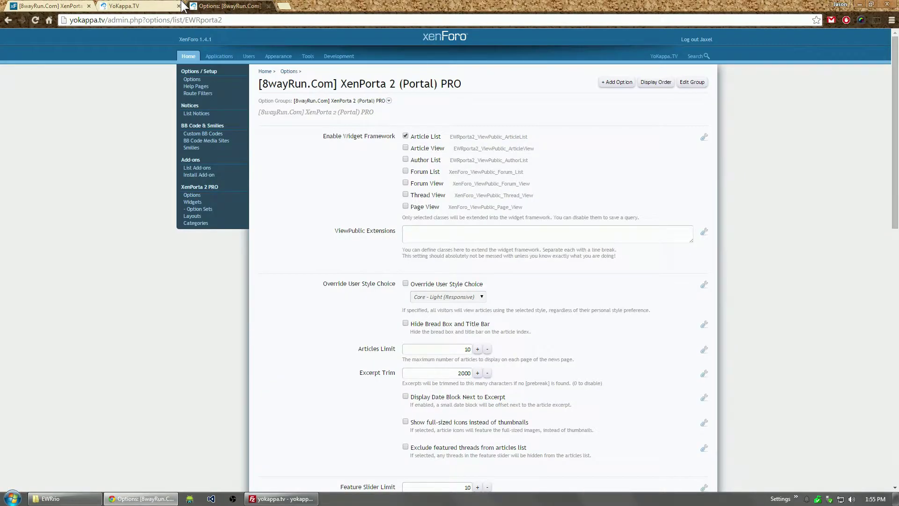
left_click(181, 7)
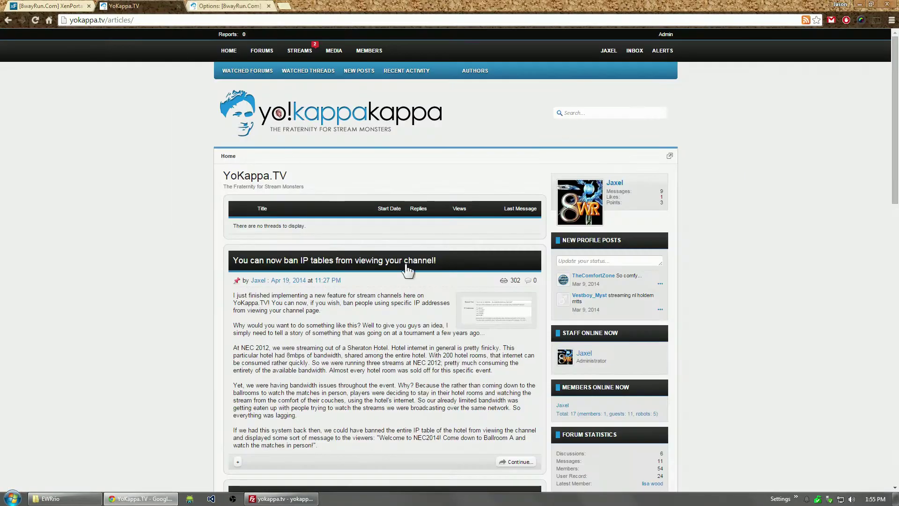
left_click(224, 7)
left_click(203, 207)
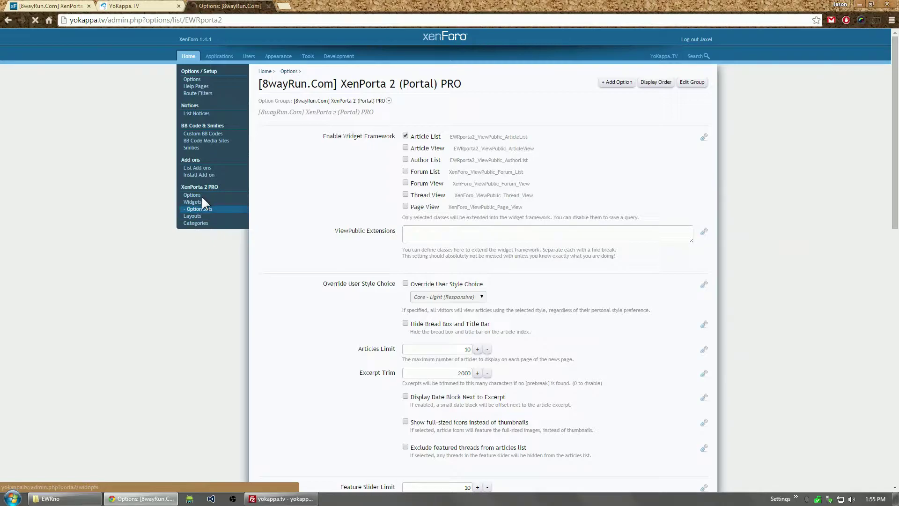
Disable Recent Threads and move New Profile Posts into the left column of the Article List grid
left_click(303, 114)
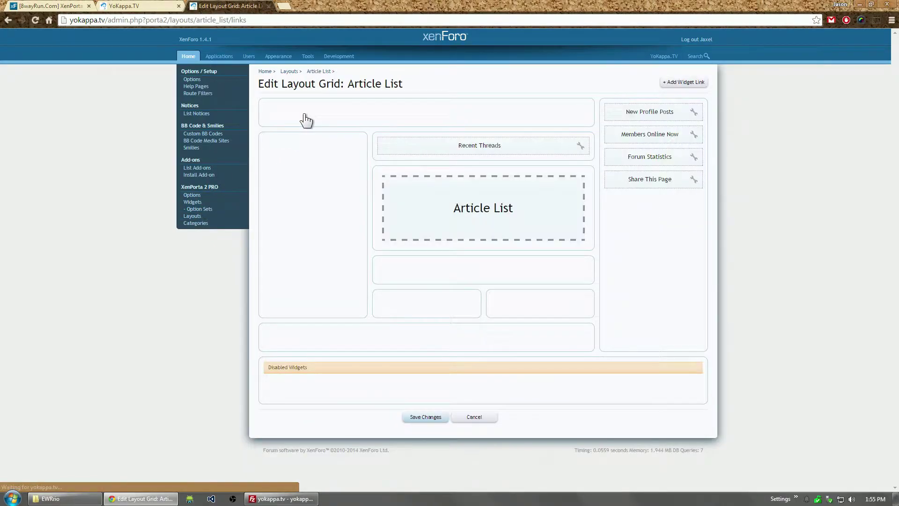
left_click_drag(469, 141, 496, 377)
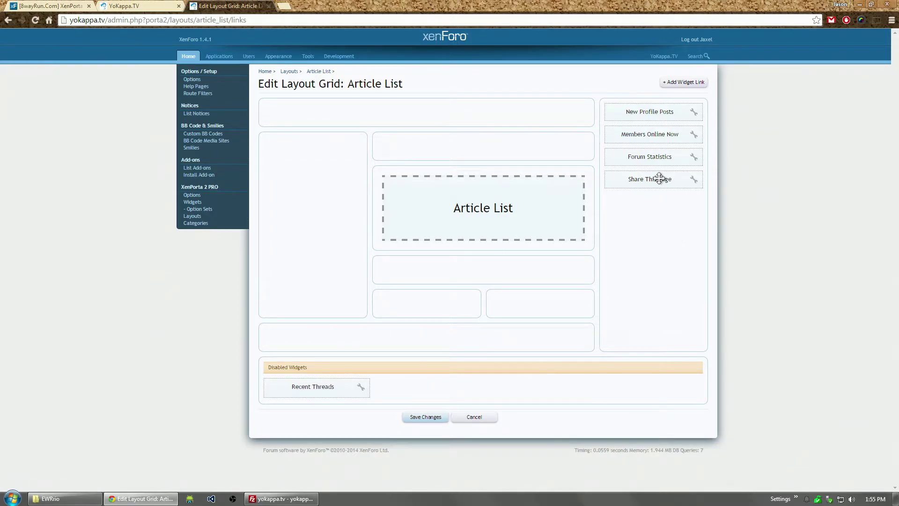
left_click_drag(652, 114, 338, 186)
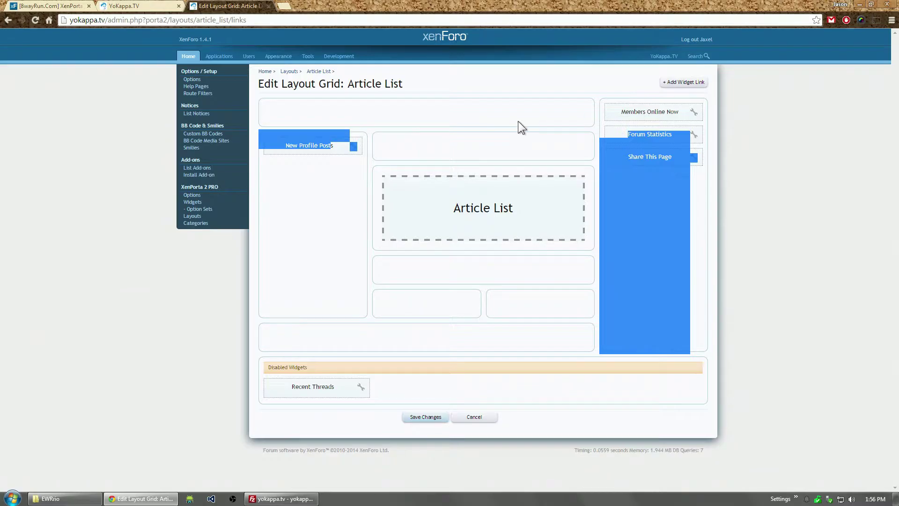
left_click(670, 228)
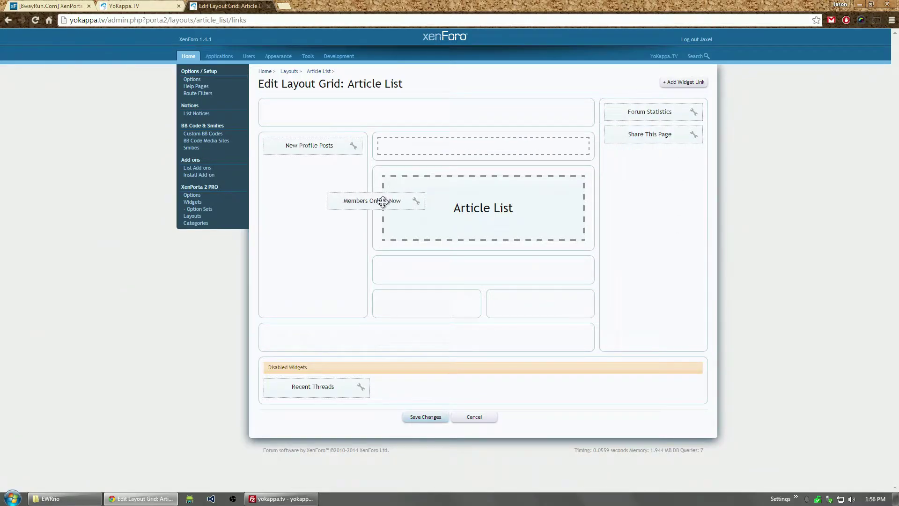
Move Members Online Now, Forum Statistics and Share This Page to the left column, then save
left_click_drag(383, 201, 321, 192)
left_click_drag(646, 111, 309, 194)
left_click_drag(662, 114, 315, 215)
left_click(426, 418)
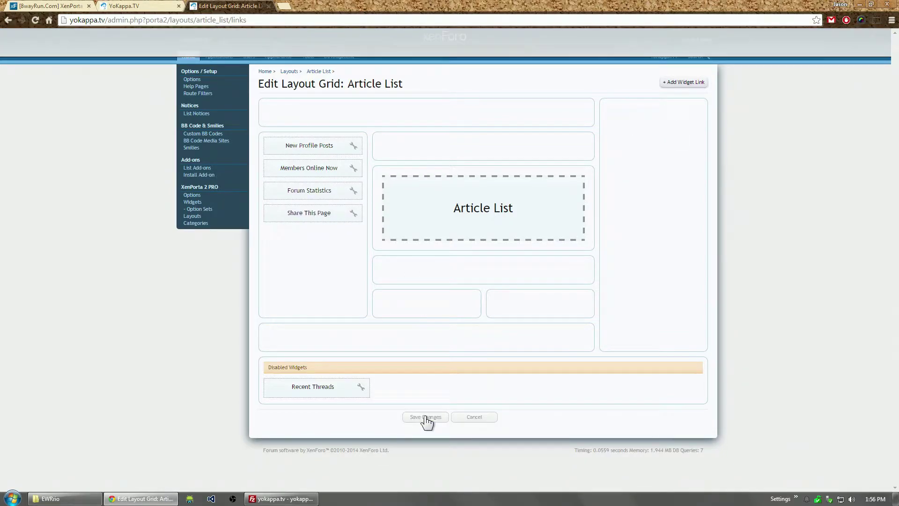
left_click(140, 7)
Reload the live articles page to see the rearranged Article List layout
key("F5")
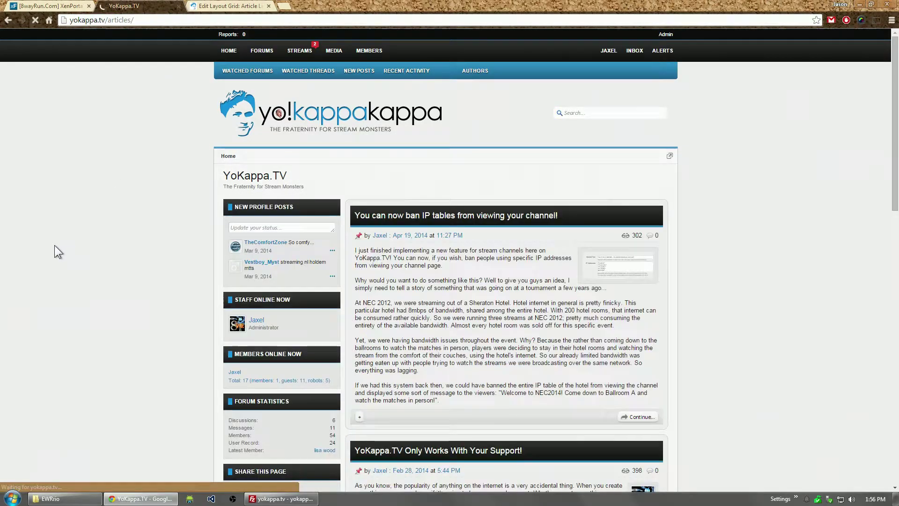
left_click_drag(896, 117, 897, 94)
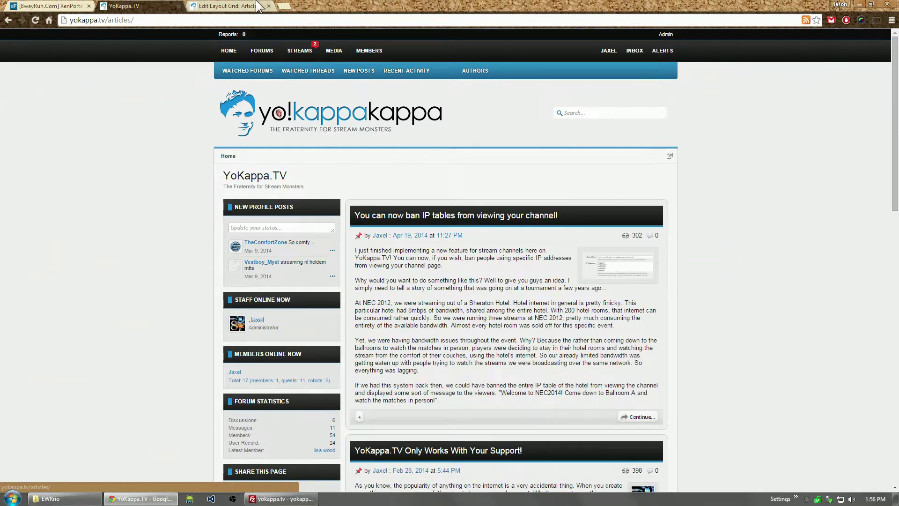
left_click(226, 5)
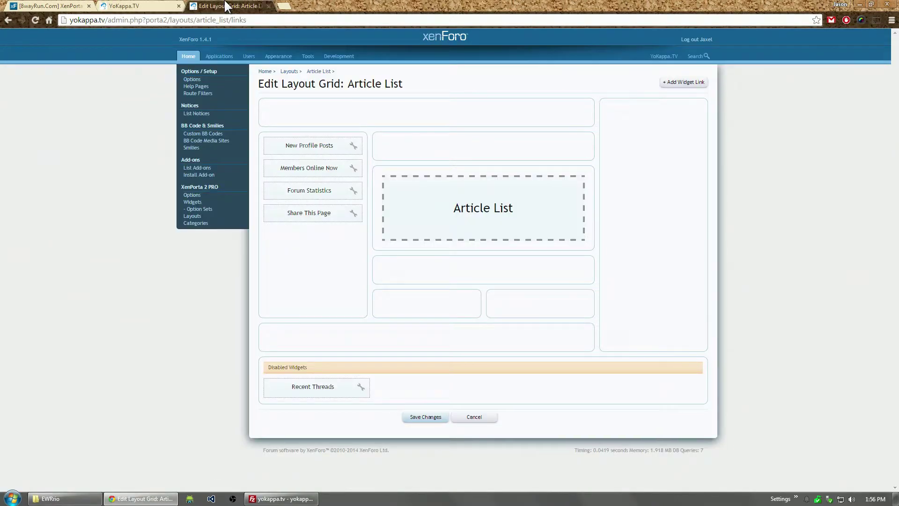
View the forum list on the live site, then return to the Article List layout grid
left_click(161, 7)
left_click(257, 52)
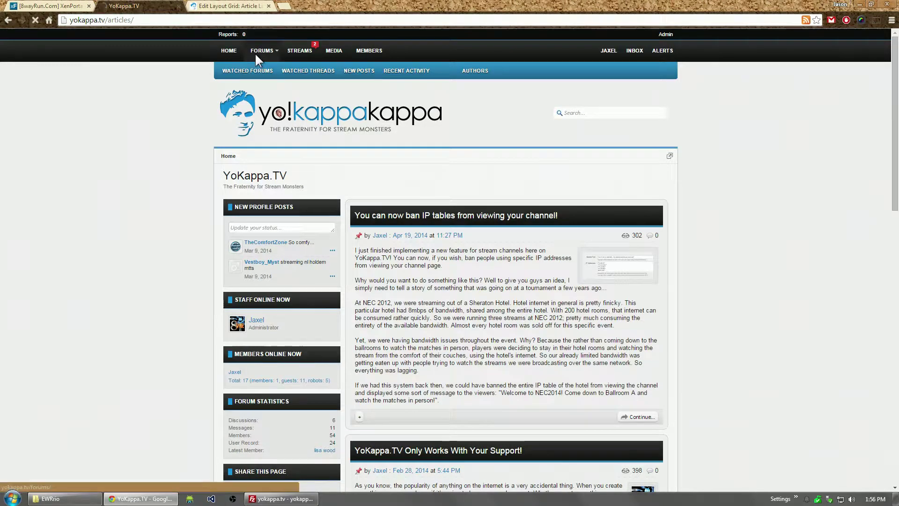
mouse_move(897, 214)
left_mouse_down()
mouse_move(897, 299)
mouse_move(897, 227)
left_mouse_up()
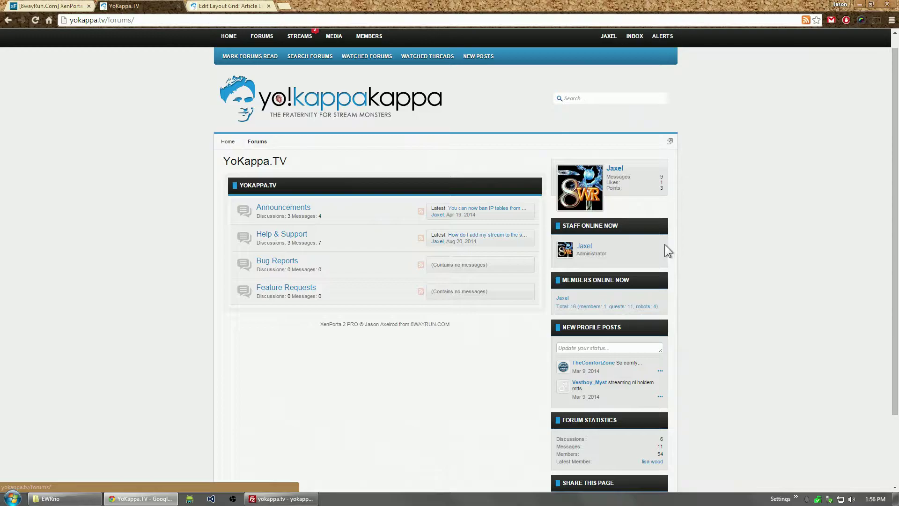
left_click(227, 5)
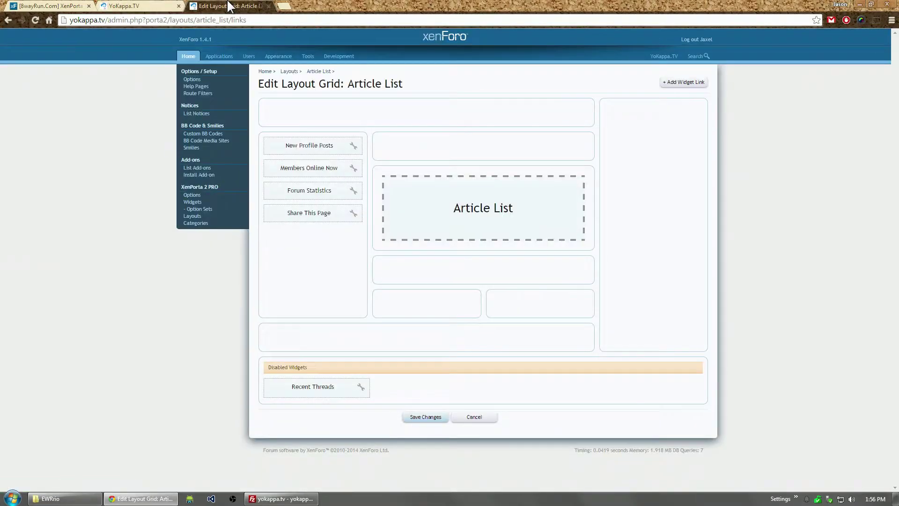
Enable the widget framework for Forum List, then view the IP-ban announcement article on the site
left_click(194, 194)
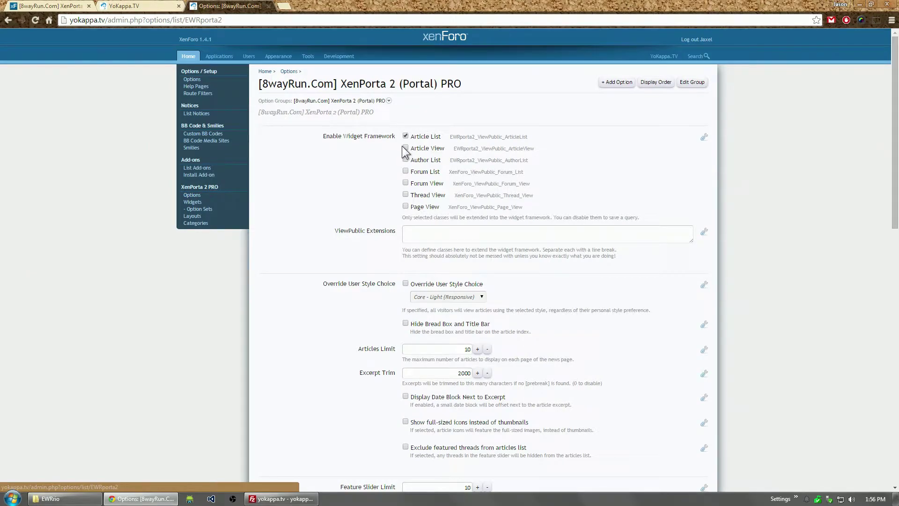
left_click(405, 172)
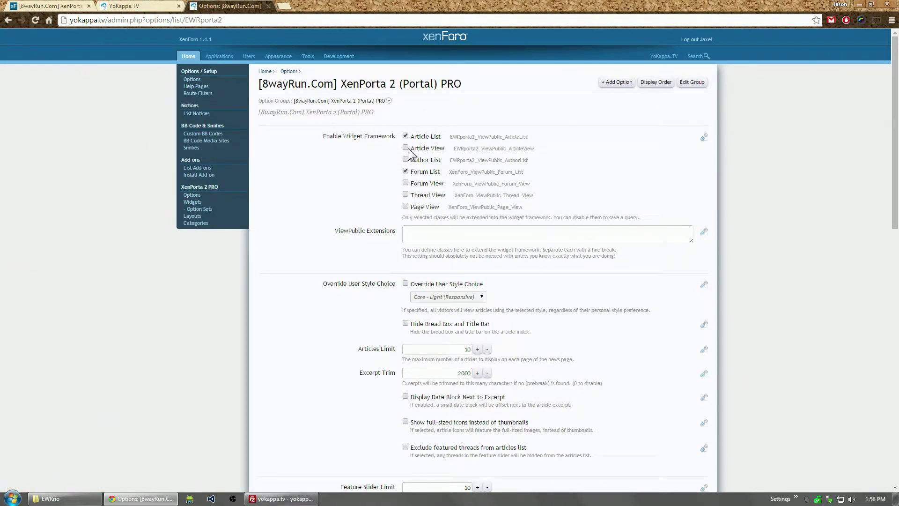
key("ctrl+shift+Tab")
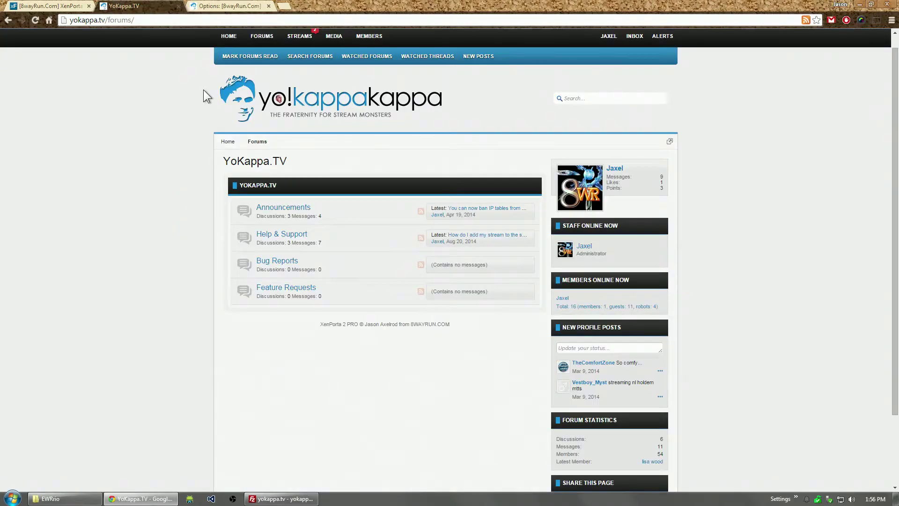
left_click(216, 34)
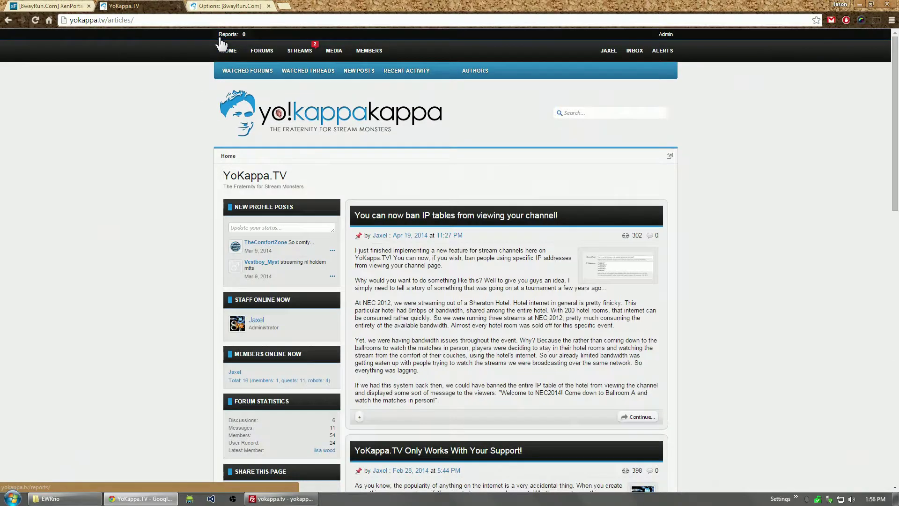
left_click(400, 215)
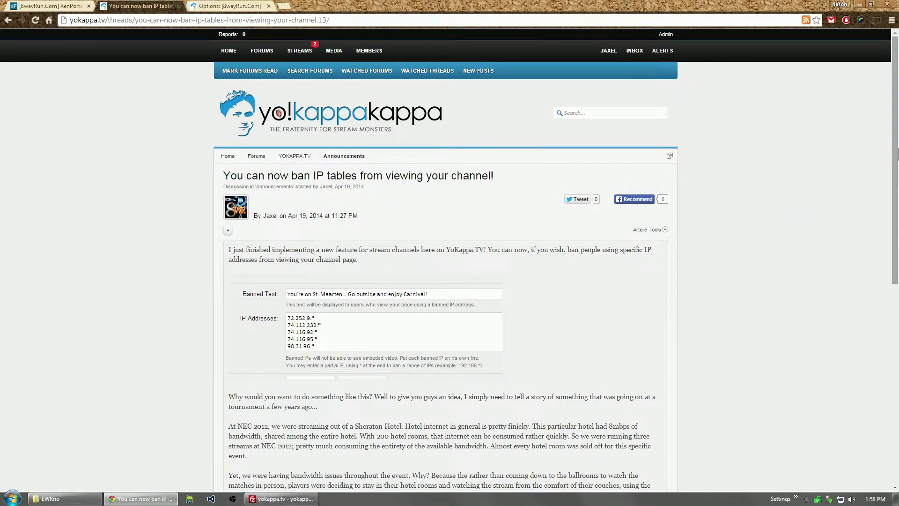
left_click_drag(895, 159, 829, 88)
Open Customized Layouts in a new tab alongside the XenPorta 2 PRO options
left_click(217, 6)
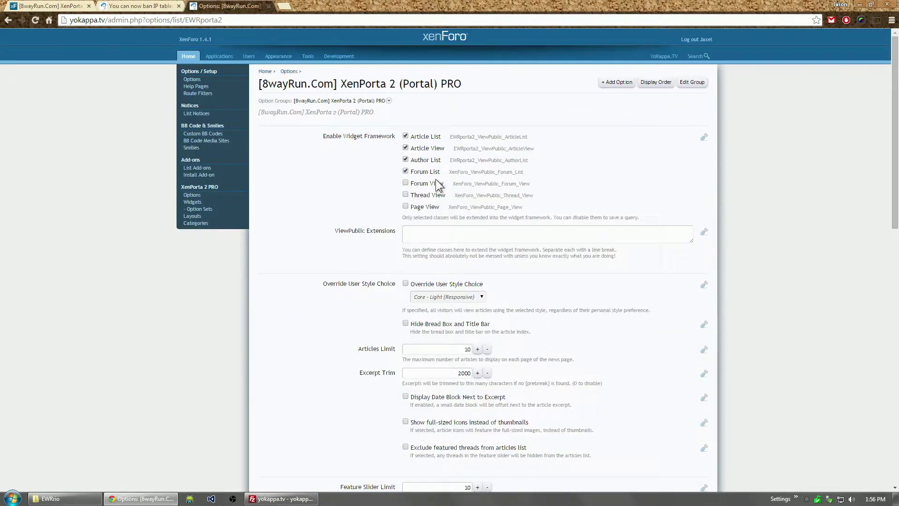
right_click(190, 217)
left_click(218, 226)
left_click(317, 5)
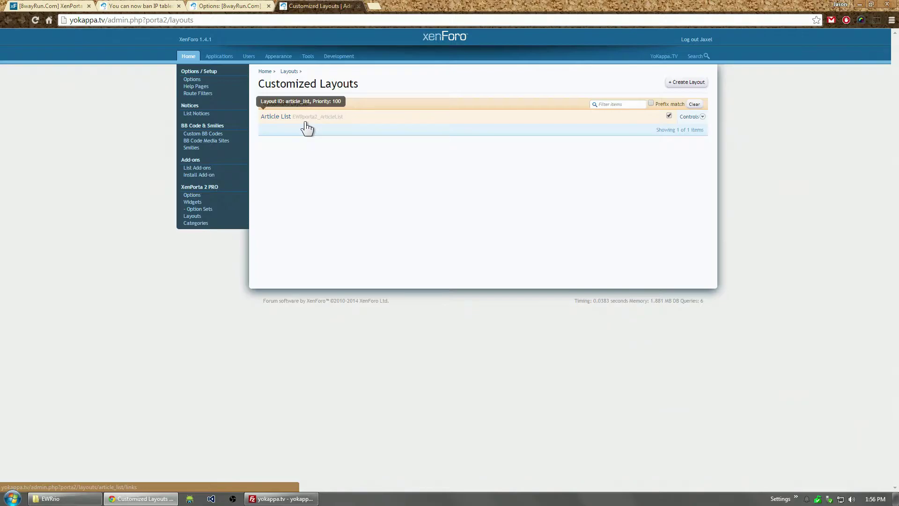
key("ctrl+shift+Tab")
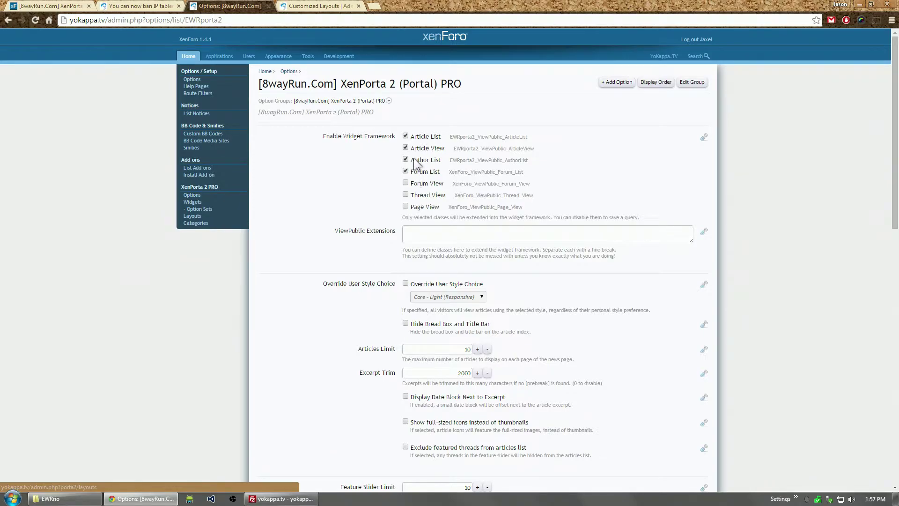
key("ctrl+Tab")
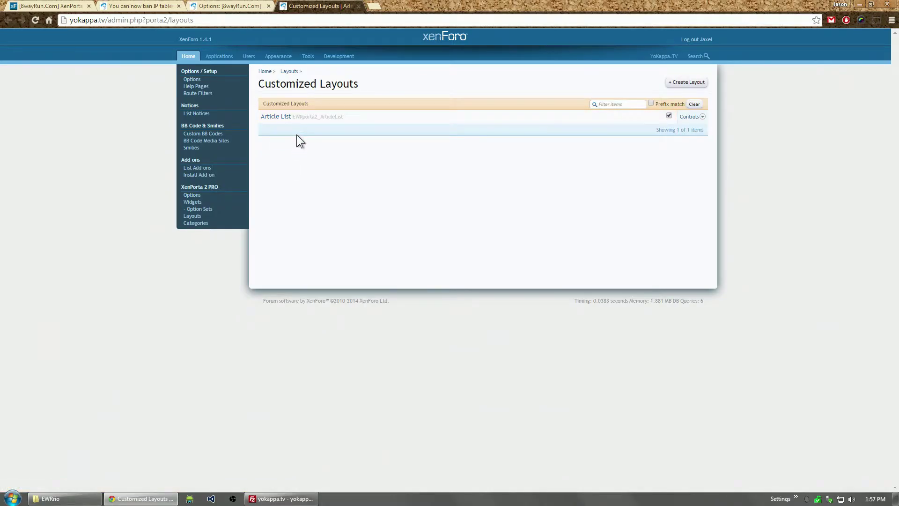
key("ctrl+shift+Tab")
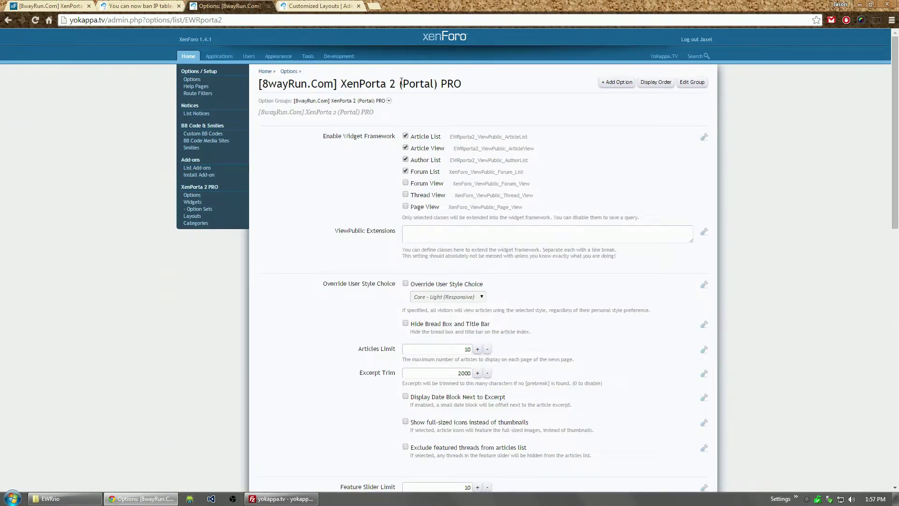
key("ctrl+Tab")
key("ctrl+shift+Tab")
left_click(897, 368)
left_click(424, 484)
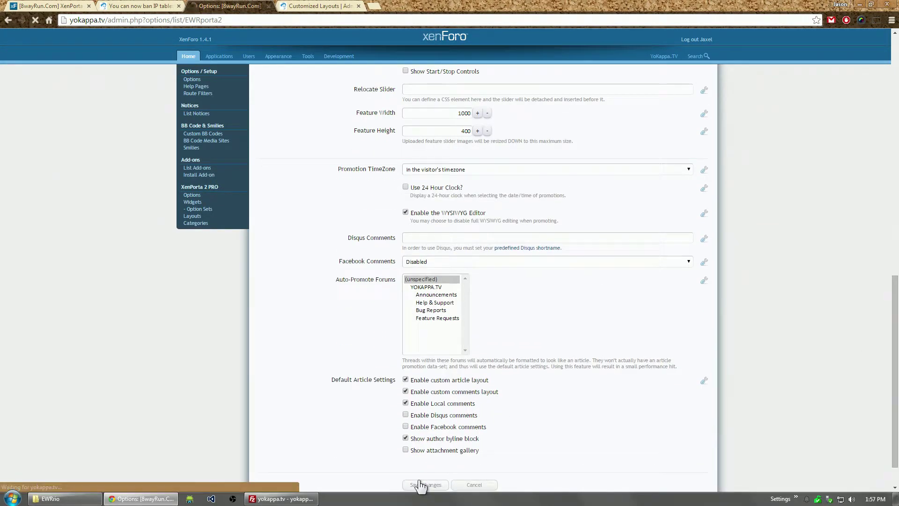
left_click(140, 6)
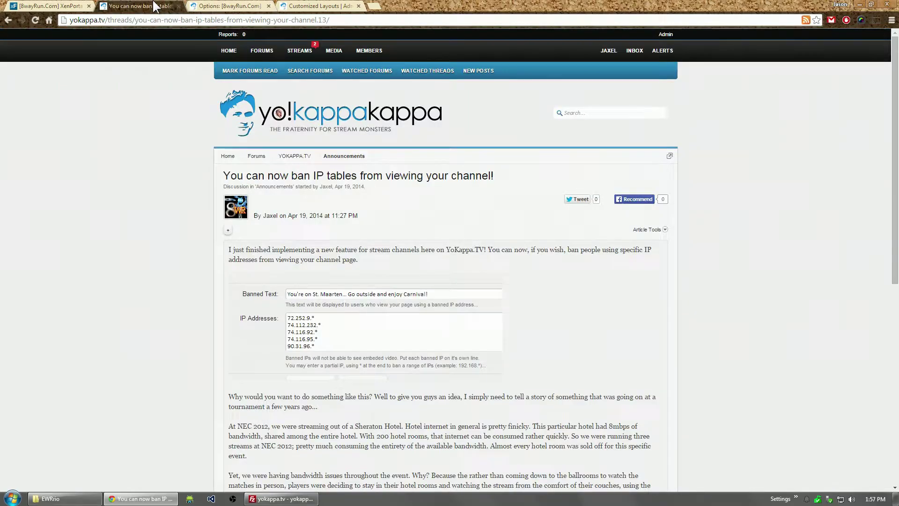
left_click(33, 18)
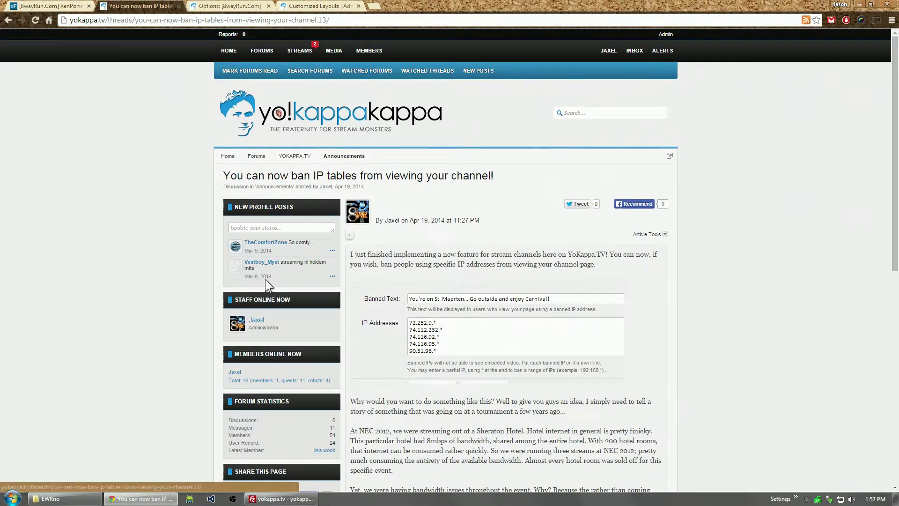
mouse_move(895, 224)
left_mouse_down()
mouse_move(895, 417)
mouse_move(896, 234)
left_mouse_up()
scroll(220, 125, "up", 1)
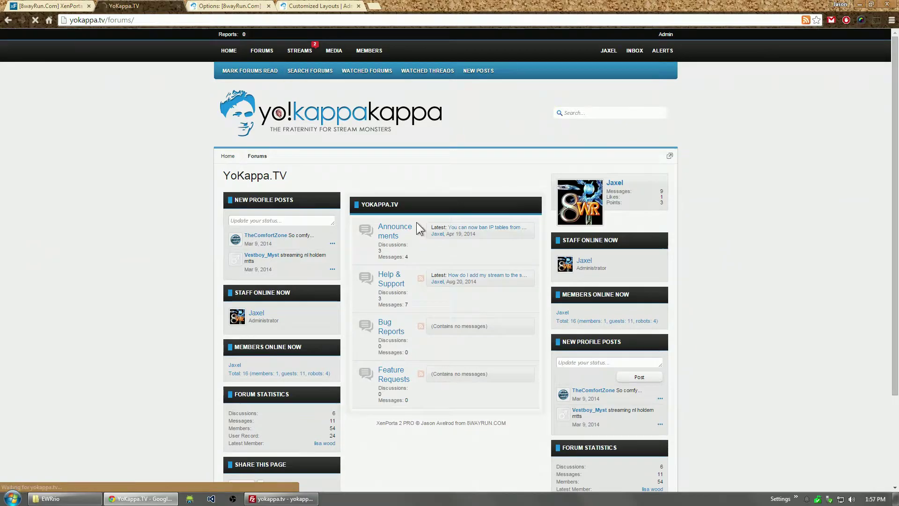
scroll(852, 163, "down", 3)
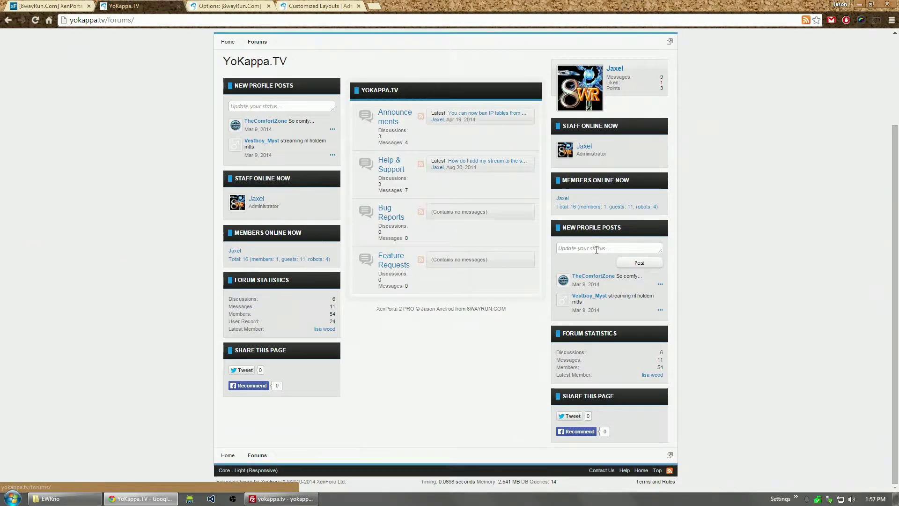
left_click(230, 6)
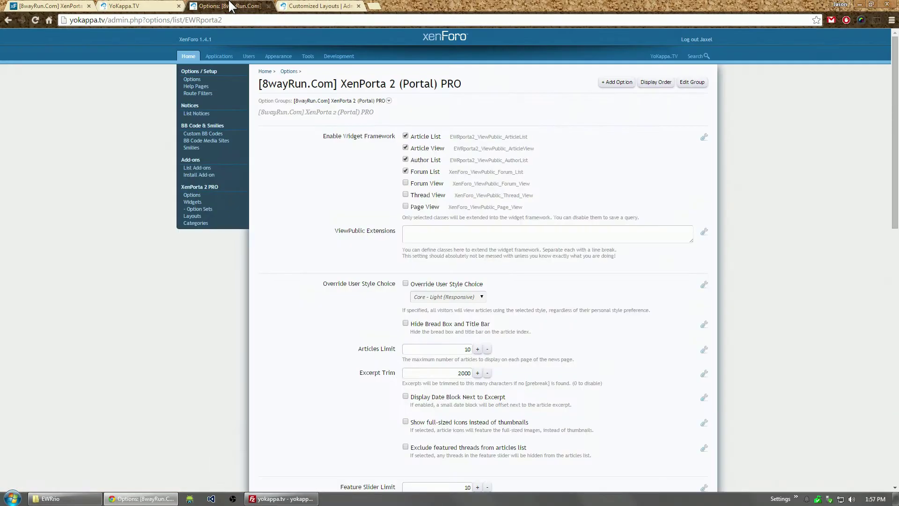
In the Article List layout, move New Profile Posts and Members Online Now into the right sidebar, New Profile Posts on top
left_click(192, 215)
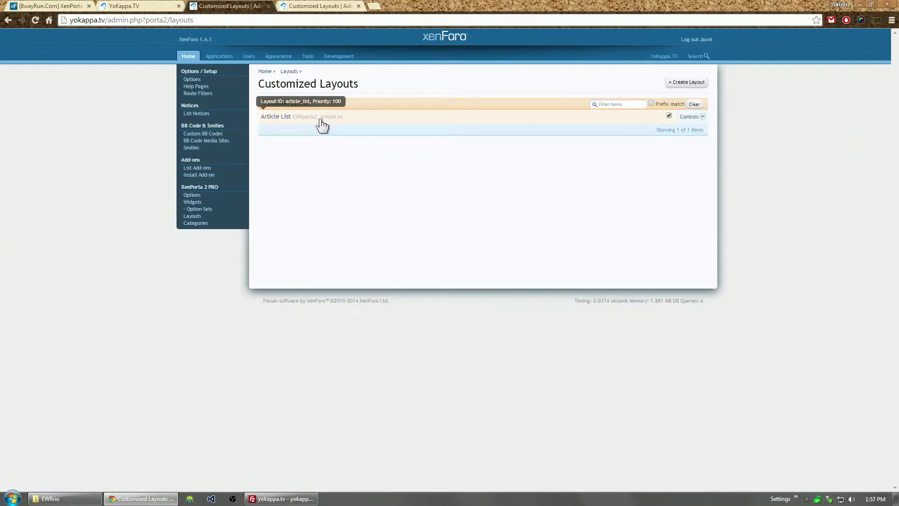
left_click(319, 120)
left_click_drag(303, 141, 665, 150)
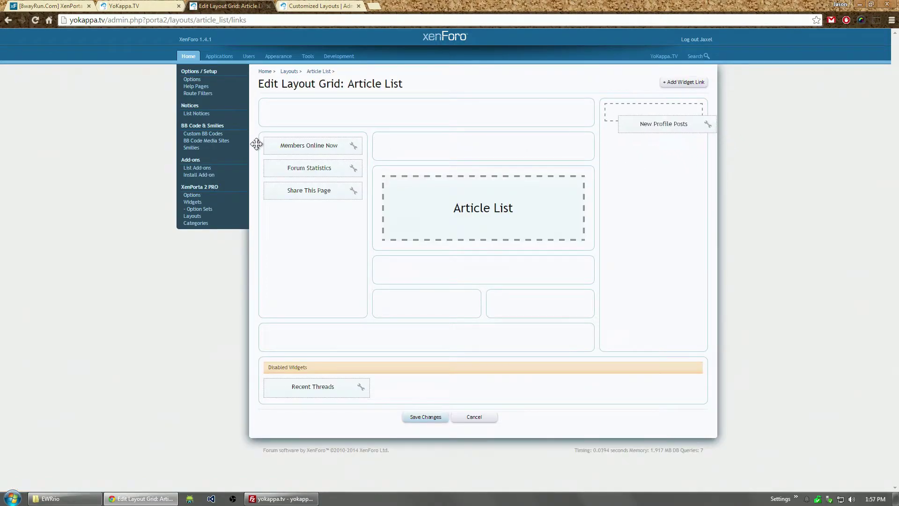
left_click_drag(309, 145, 636, 110)
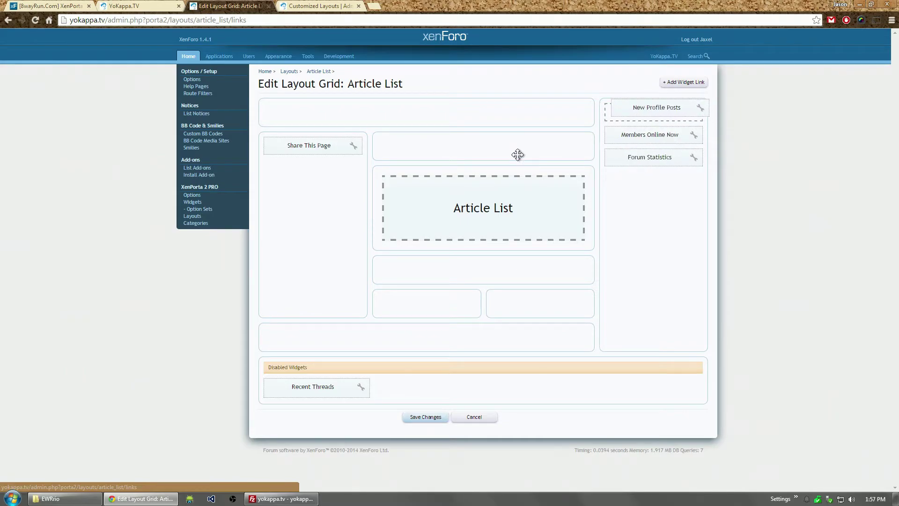
left_click_drag(307, 150, 657, 278)
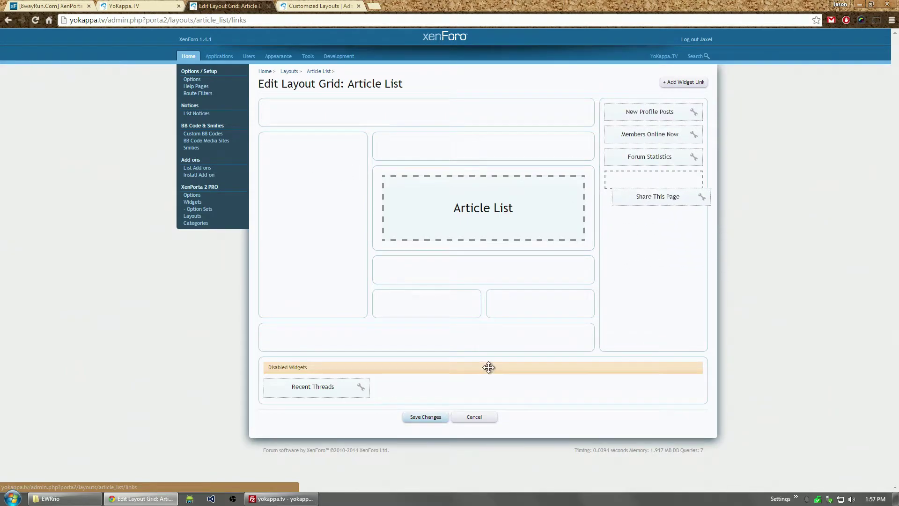
Place Recent Threads above the Article List, save the layout, and view the live forum
left_click_drag(311, 385, 478, 144)
left_click(426, 417)
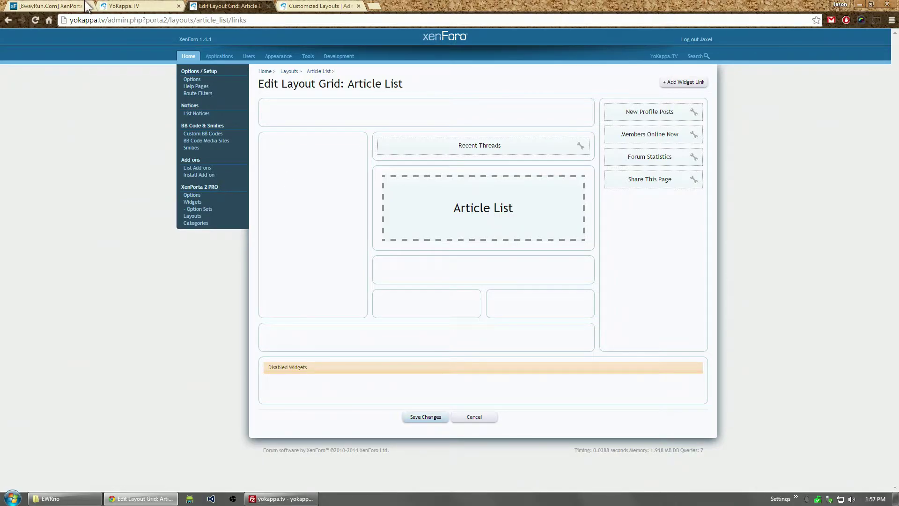
left_click(124, 5)
Reload the YoKappa.TV forum home and scroll to check the new threads table above the forums
left_click(35, 20)
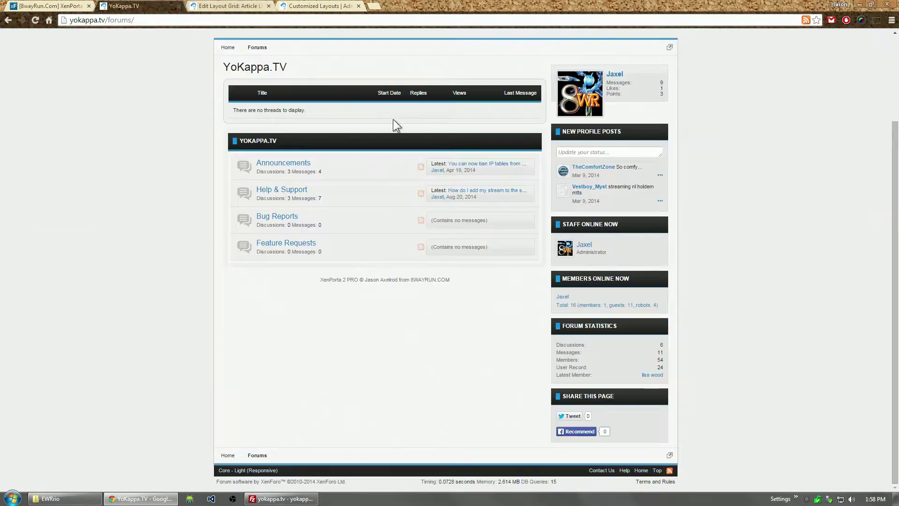
scroll(375, 164, "up", 3)
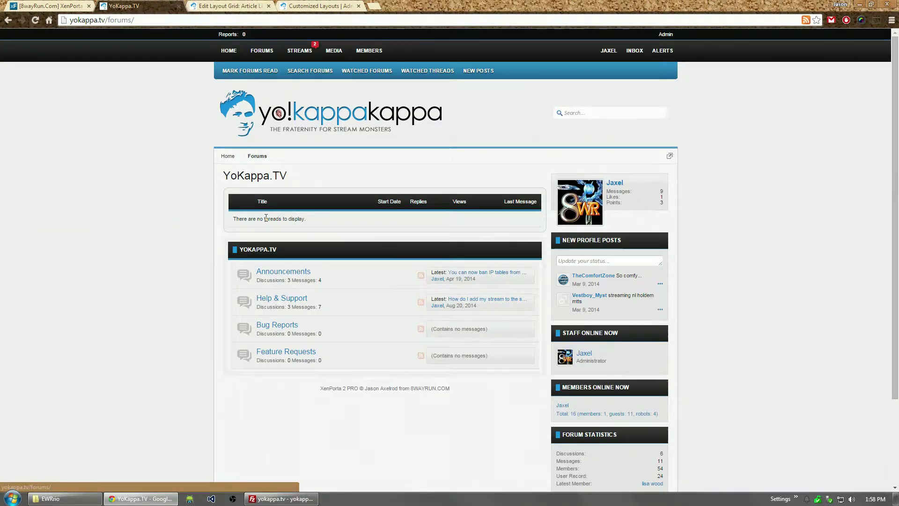
scroll(867, 141, "down", 3)
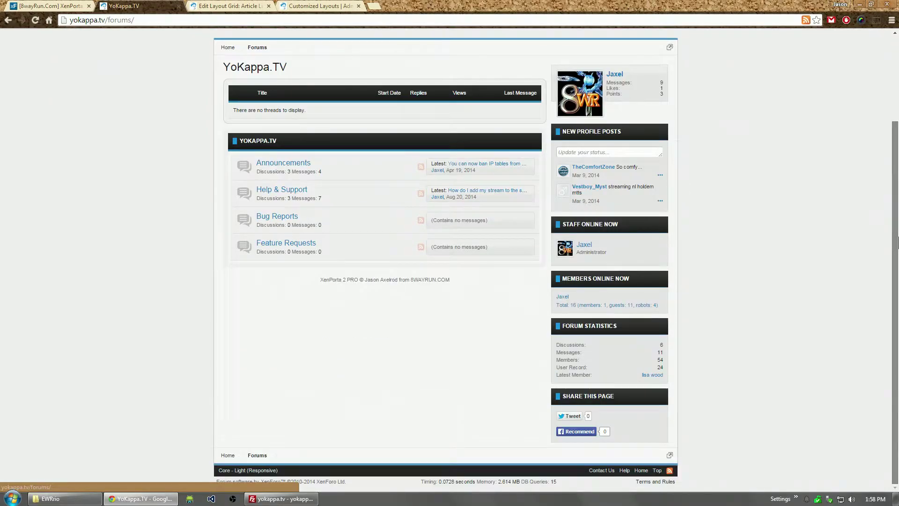
Disable Forum Statistics, Share This Page and Members Online Now in the Article List layout and save
left_click(319, 5)
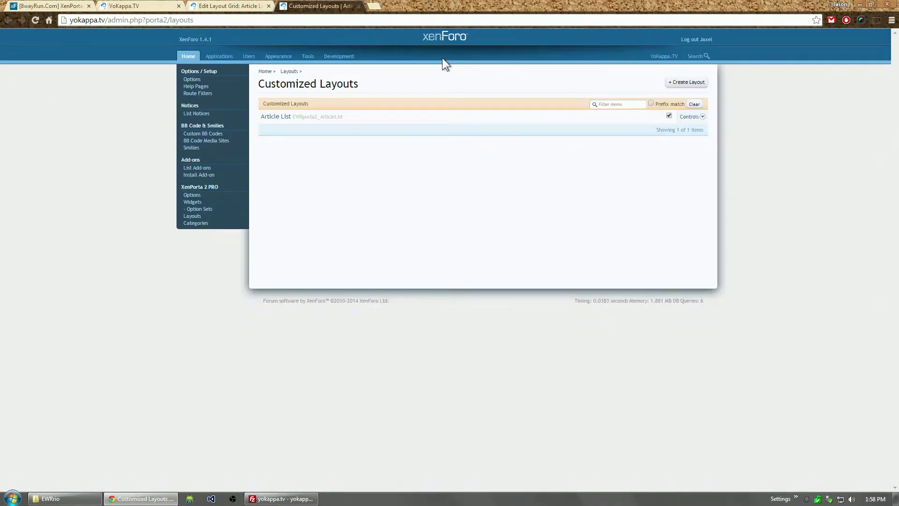
key("ctrl+shift+Tab")
left_click_drag(656, 159, 524, 382)
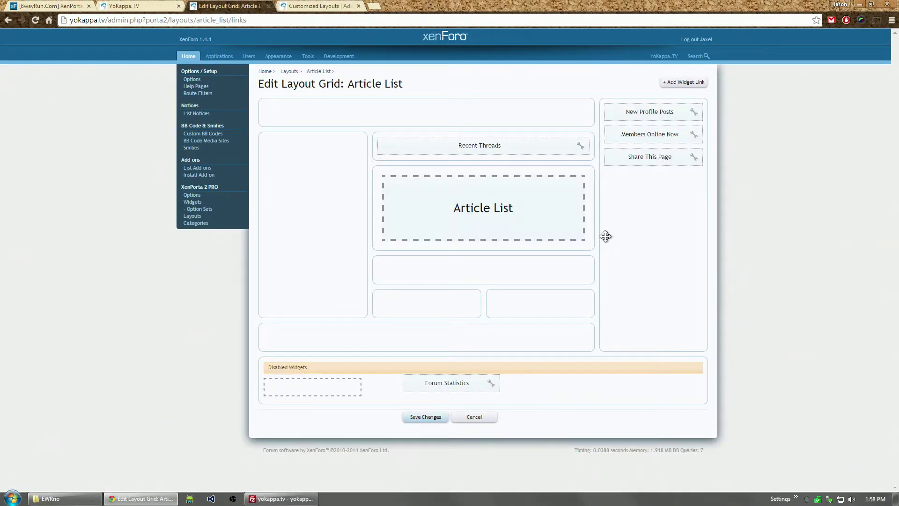
left_click_drag(642, 156, 594, 387)
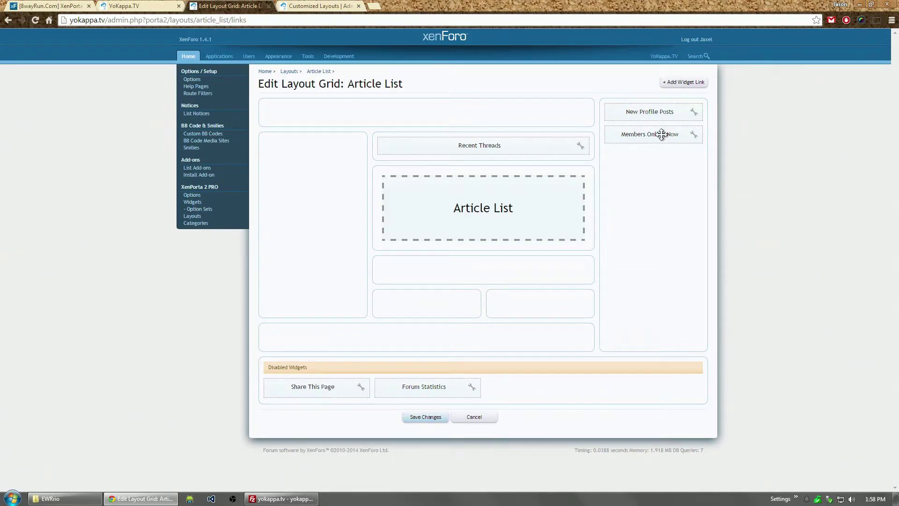
left_click_drag(662, 133, 576, 387)
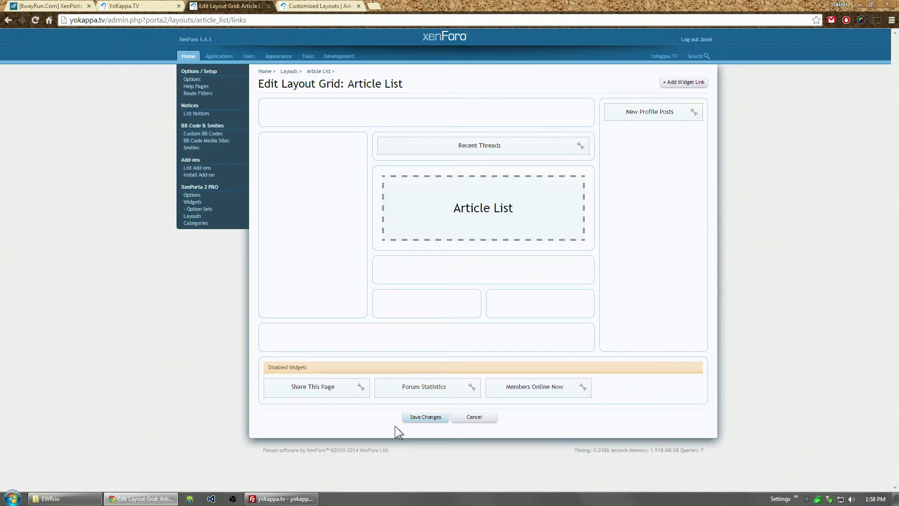
left_click(417, 423)
Reload the forum home, then disable Recent Threads too and save, leaving only New Profile Posts
left_click(140, 6)
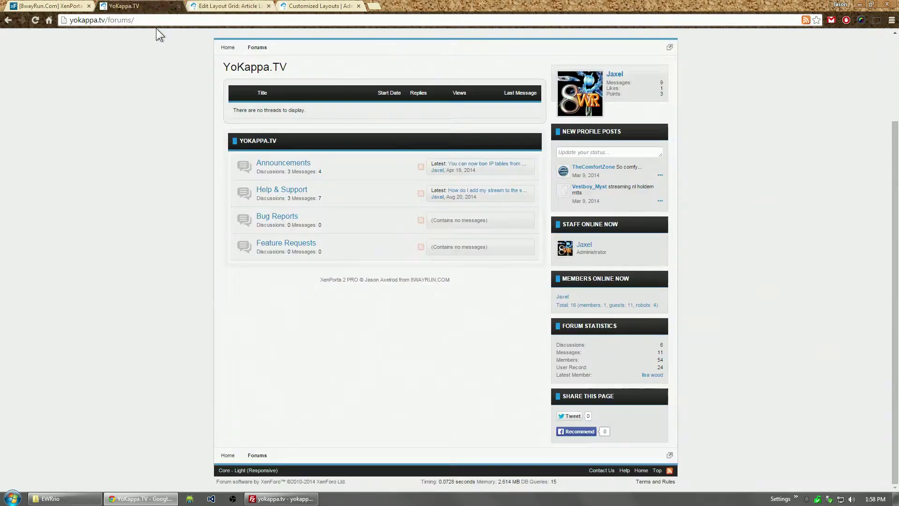
key("F5")
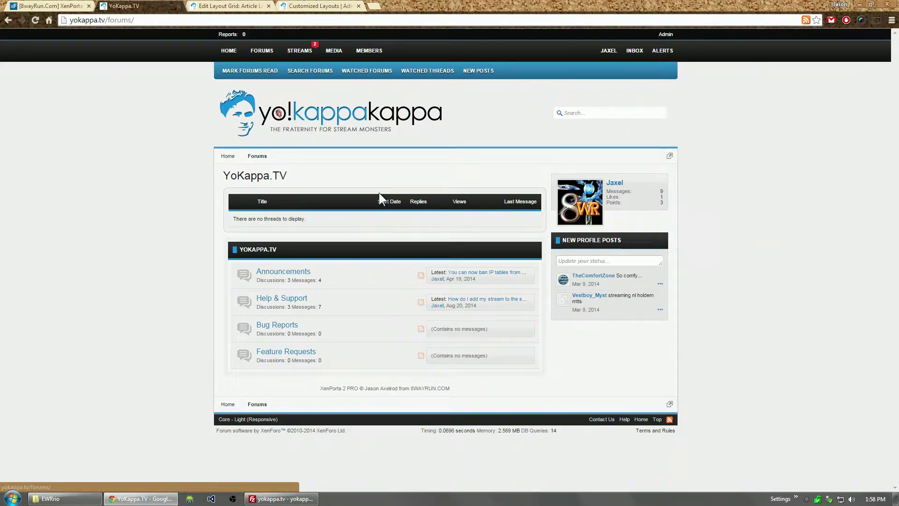
left_click(227, 6)
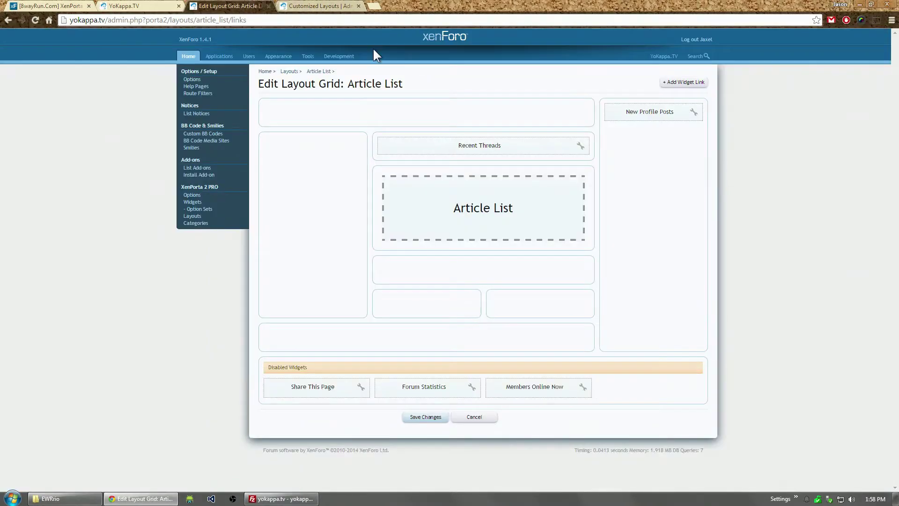
left_click_drag(431, 140, 327, 386)
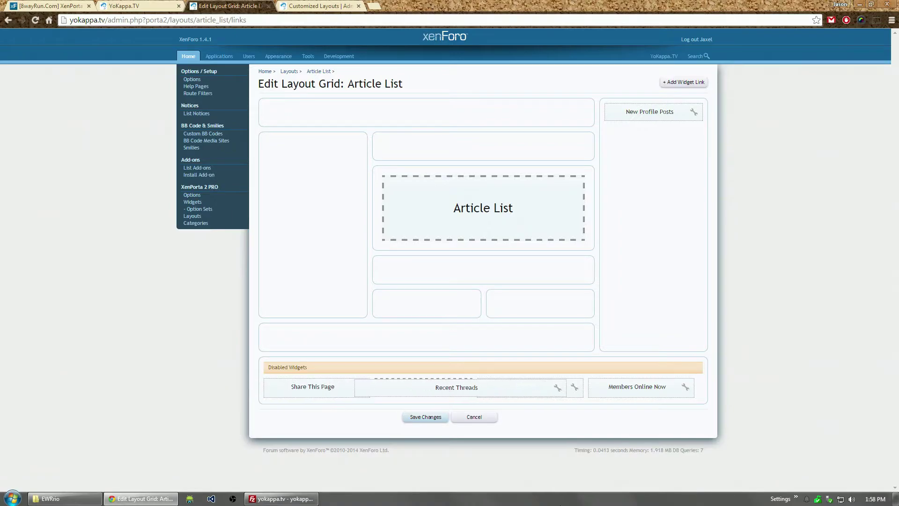
left_click(424, 418)
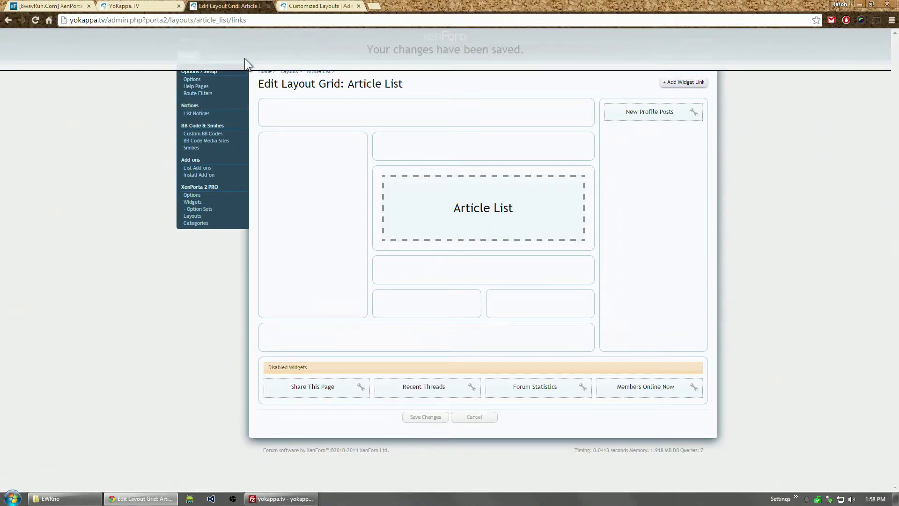
left_click(163, 6)
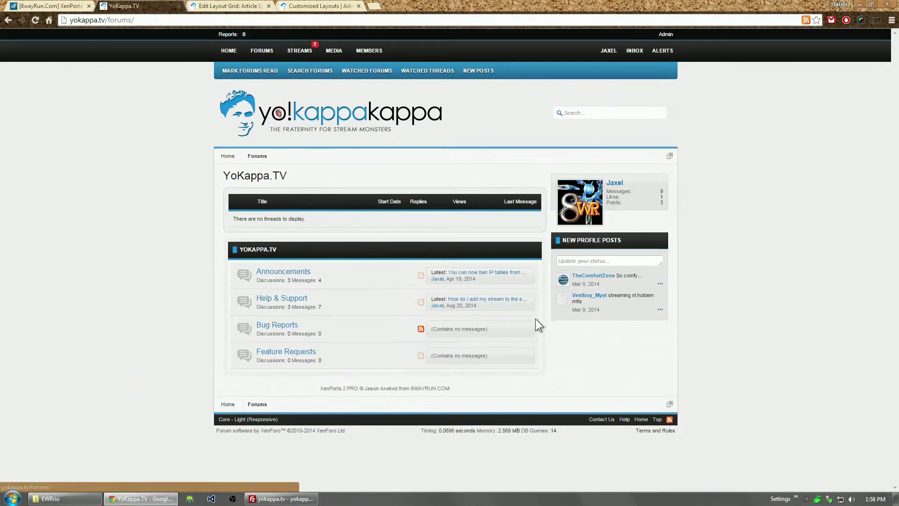
left_click(296, 50)
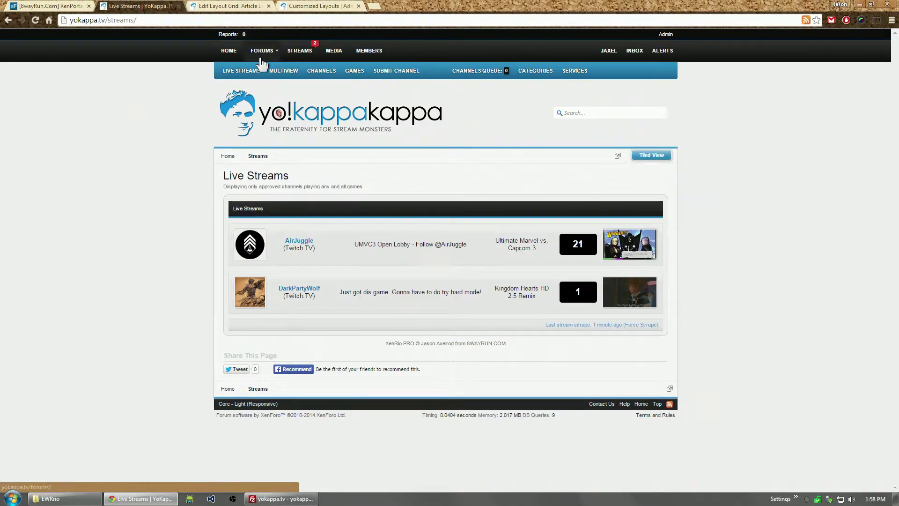
left_click(236, 5)
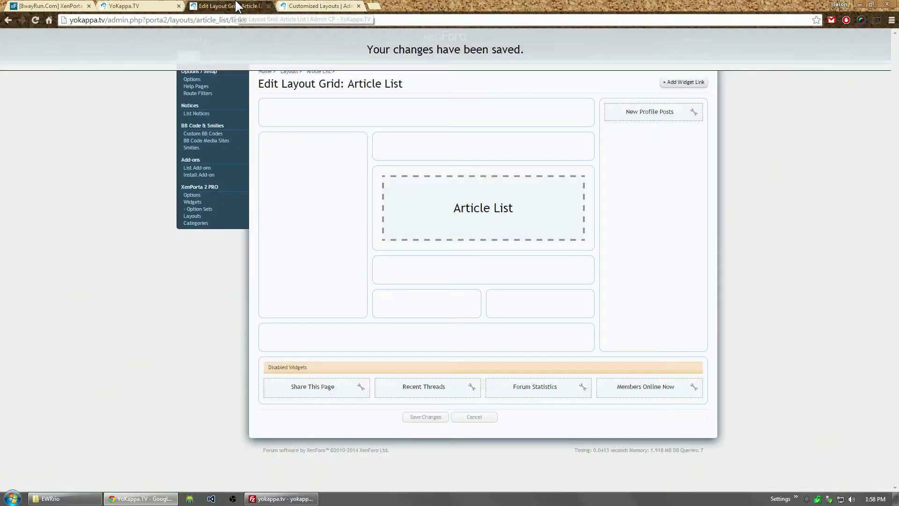
Open the XenPorta 2 PRO Widgets page listing installed widgets
left_click(195, 201)
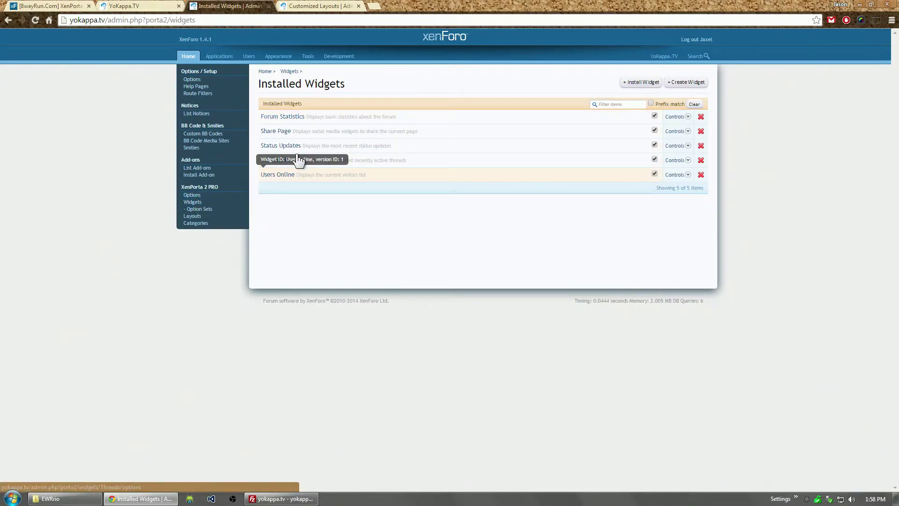
Start a new widget install, choose TaigaChat.xml from the server files, and attempt installing it
left_click(640, 85)
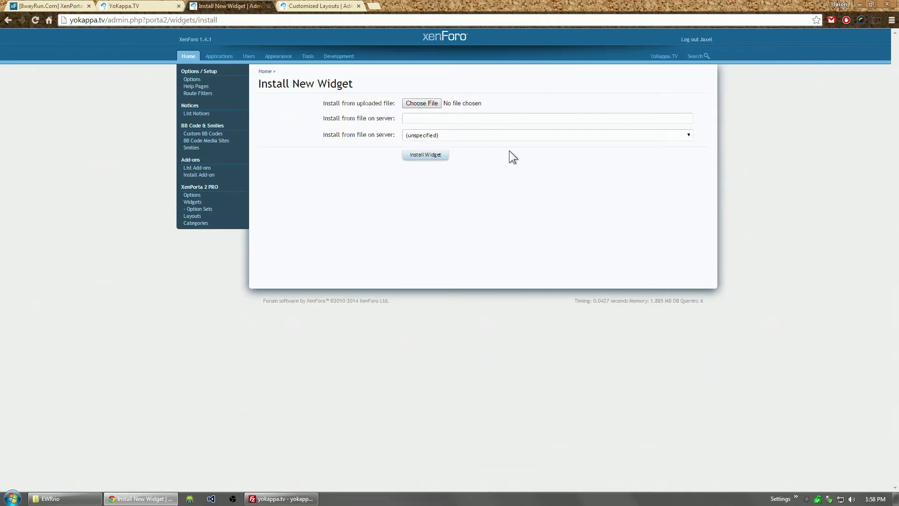
left_click(538, 136)
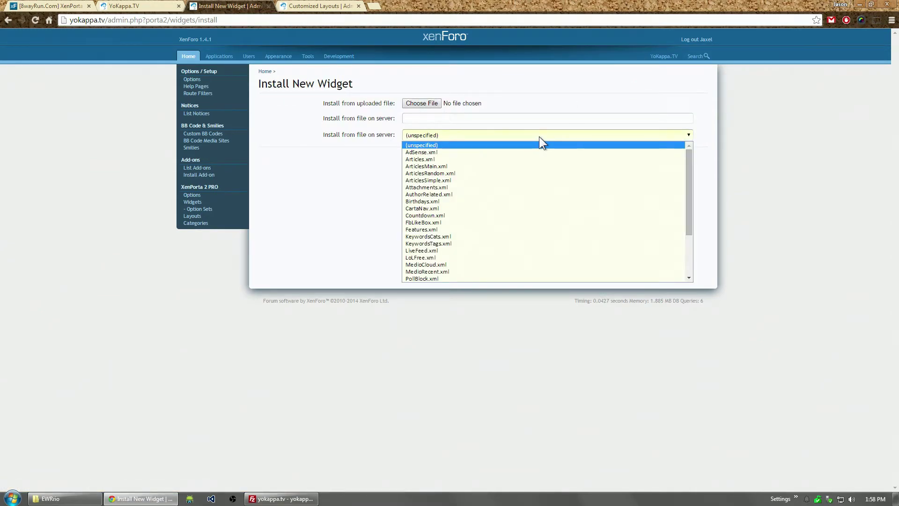
left_click_drag(686, 160, 681, 223)
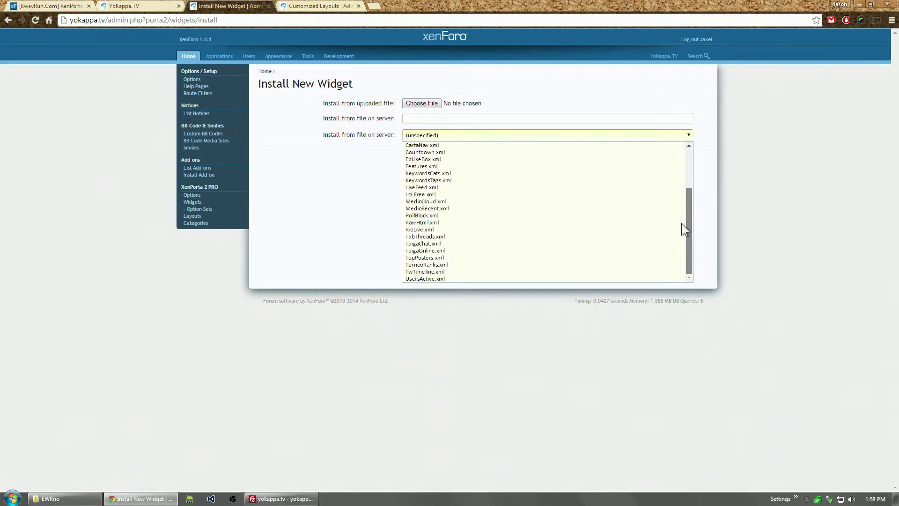
left_click(431, 243)
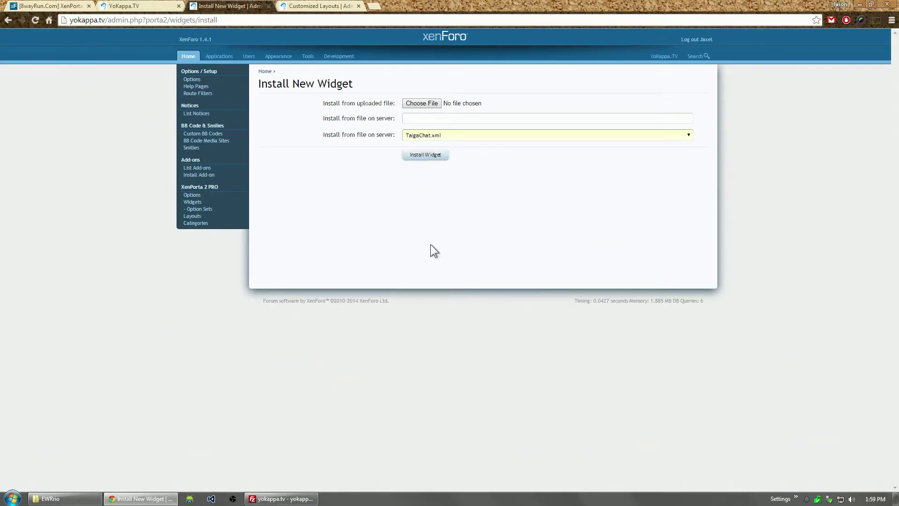
left_click(417, 159)
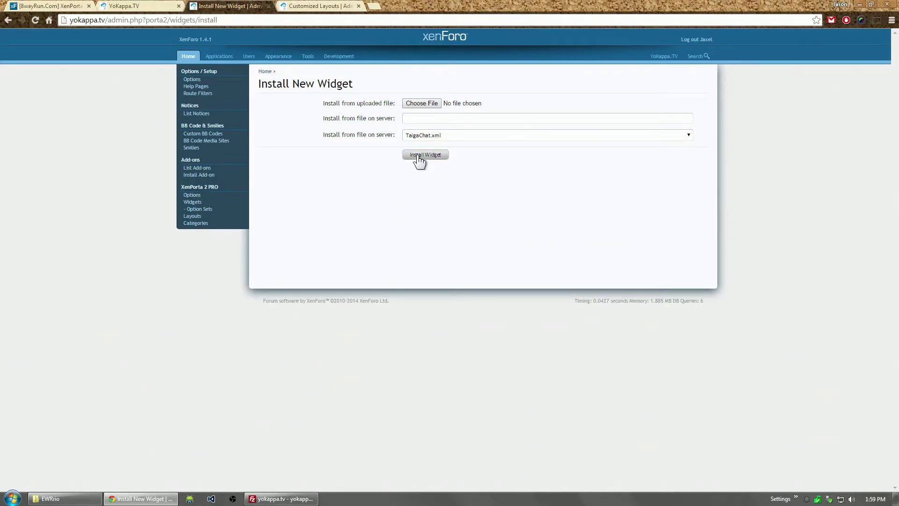
Read the missing-prerequisite error, return to the install page, and reopen the server file list
left_click_drag(269, 100, 420, 101)
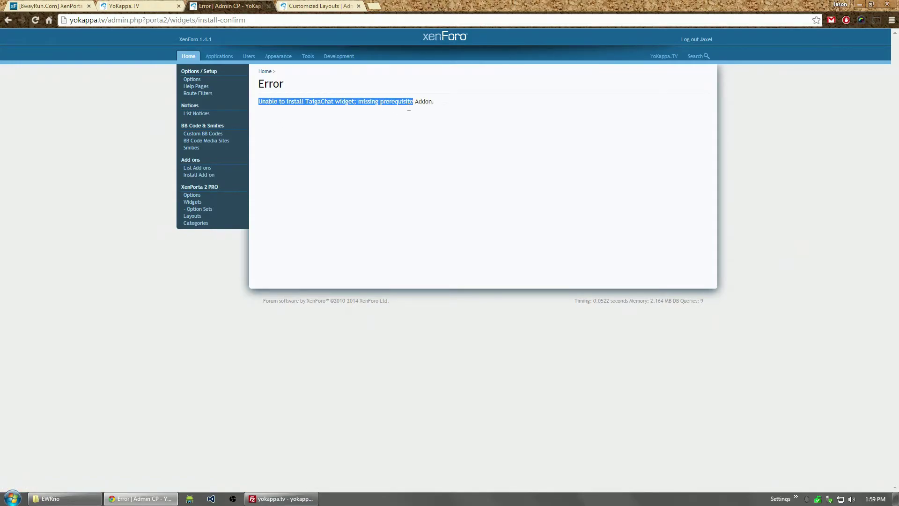
key("alt+Left")
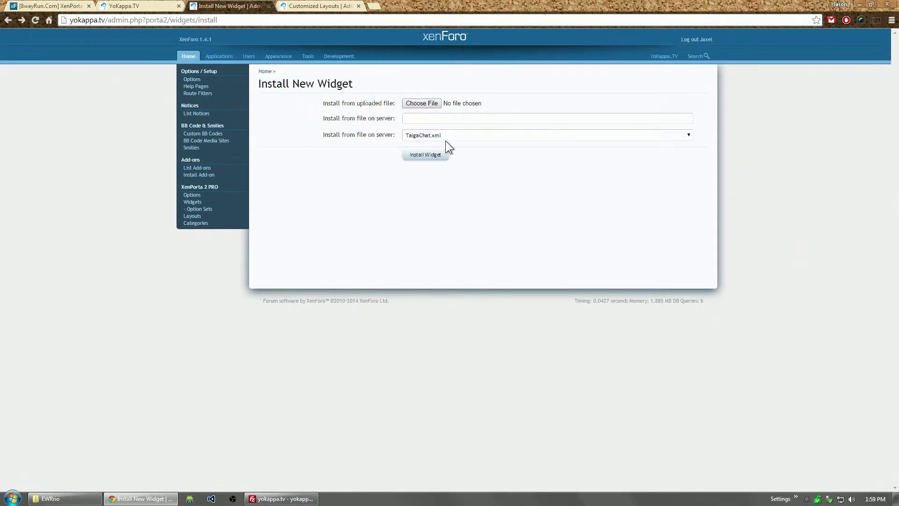
left_click(479, 132)
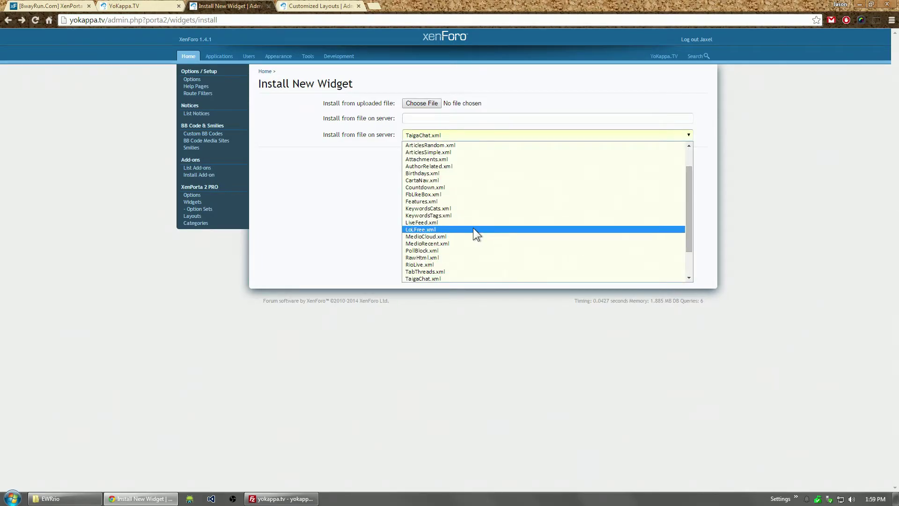
Install RioLive.xml so XenRio: Live Streams appears among installed widgets, then open Layouts
left_click(453, 264)
left_click(426, 154)
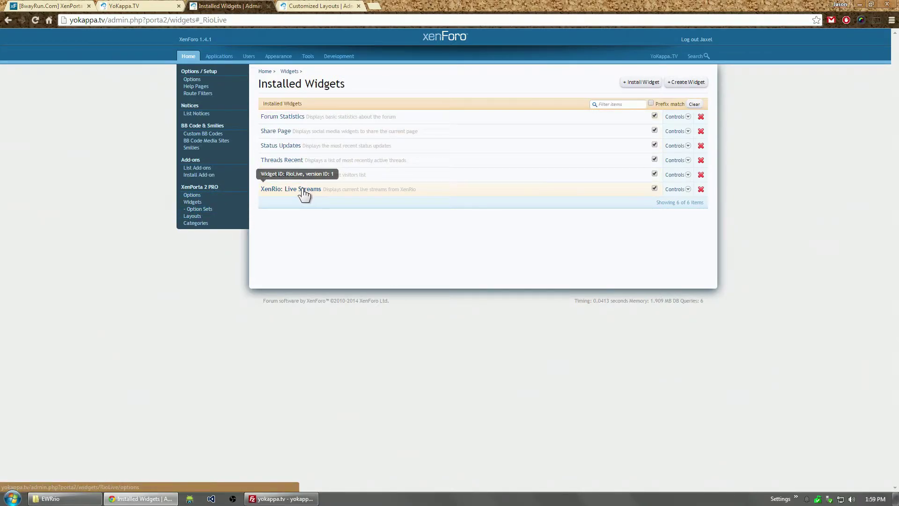
left_click(192, 217)
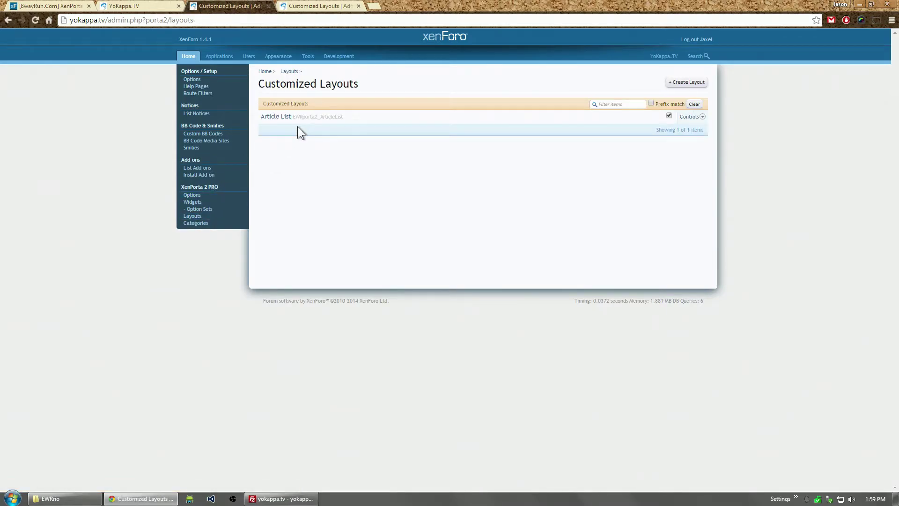
Add a widget link titled 'Live Streams' using the XenRio: Live Streams widget to Article List
left_click(304, 118)
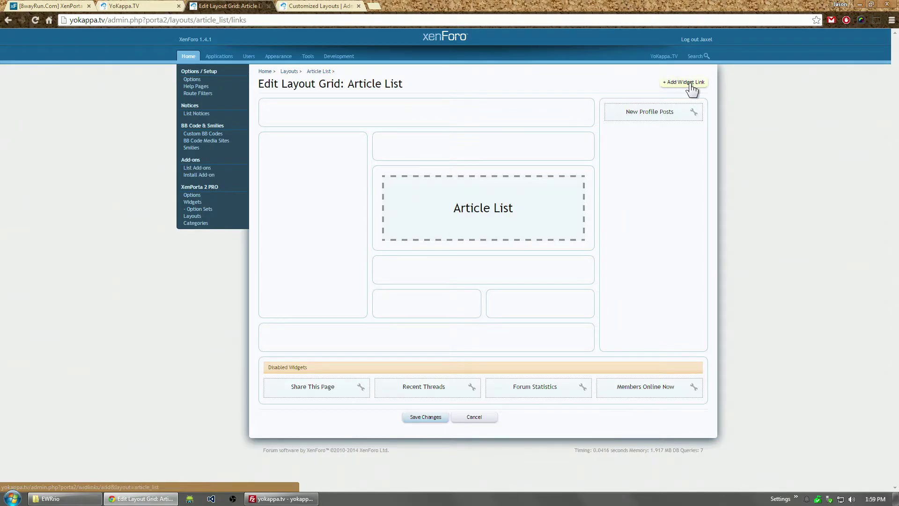
left_click(691, 84)
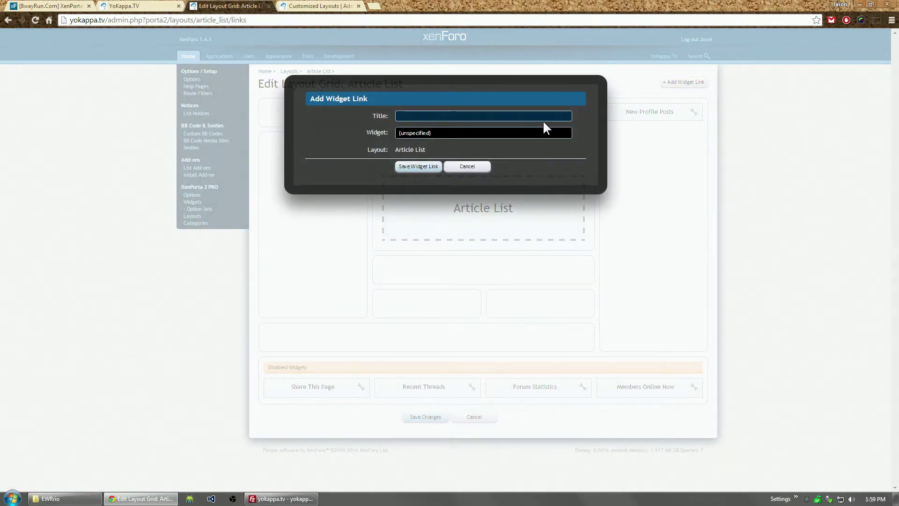
type("Live Streams")
left_click(524, 132)
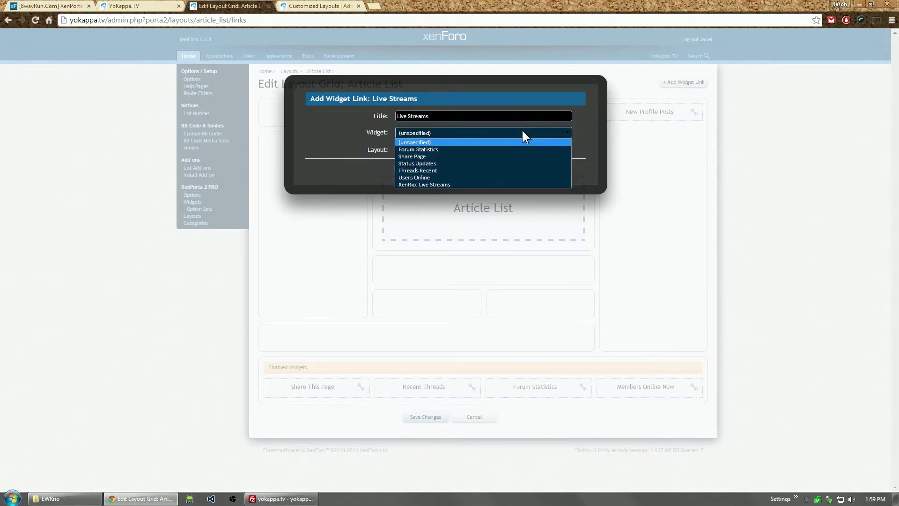
left_click(425, 184)
left_click(415, 168)
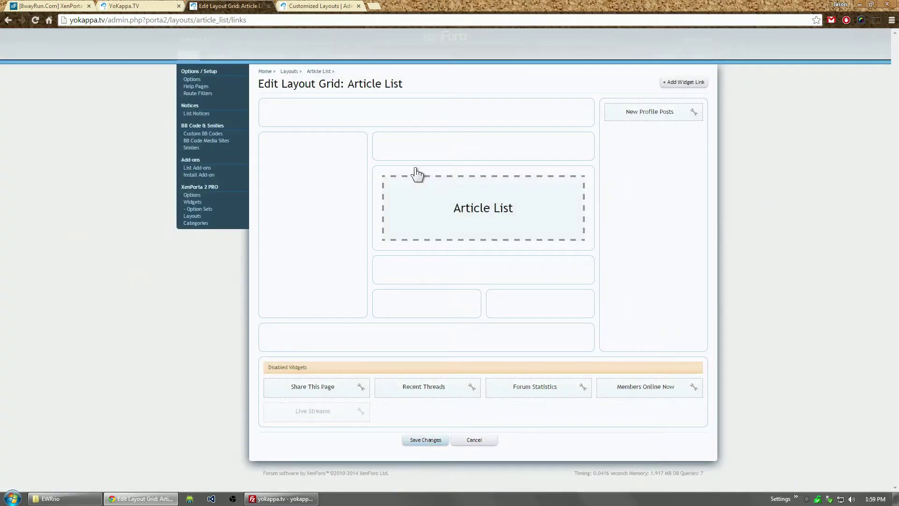
Move Live Streams to the top of the right sidebar and save the layout grid
left_click_drag(295, 409, 634, 110)
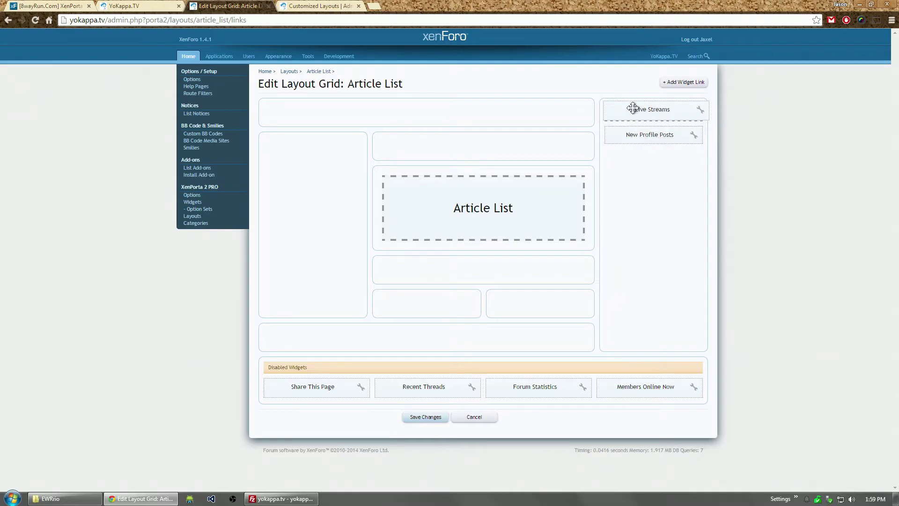
left_click(409, 418)
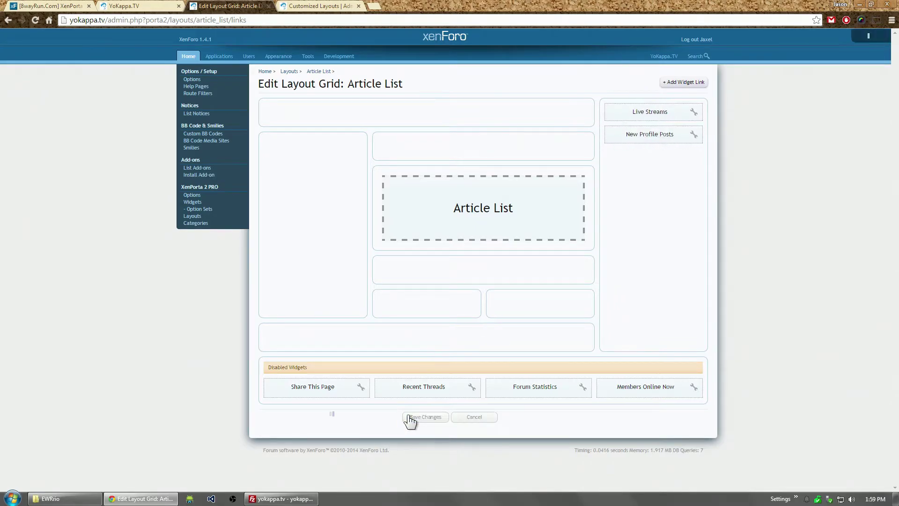
left_click(143, 6)
Reload the forum index to see the Live Streams block, then return to the Article List grid
key("ctrl+l")
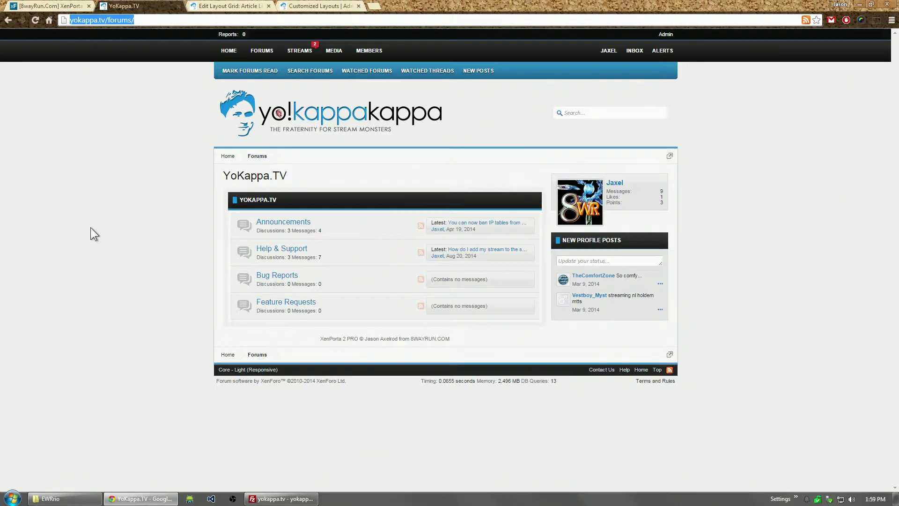
key("Return")
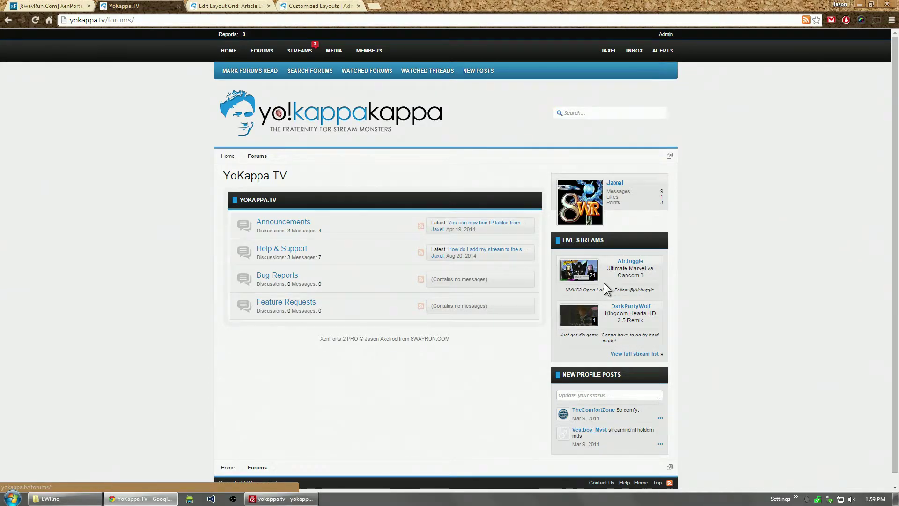
left_click(219, 7)
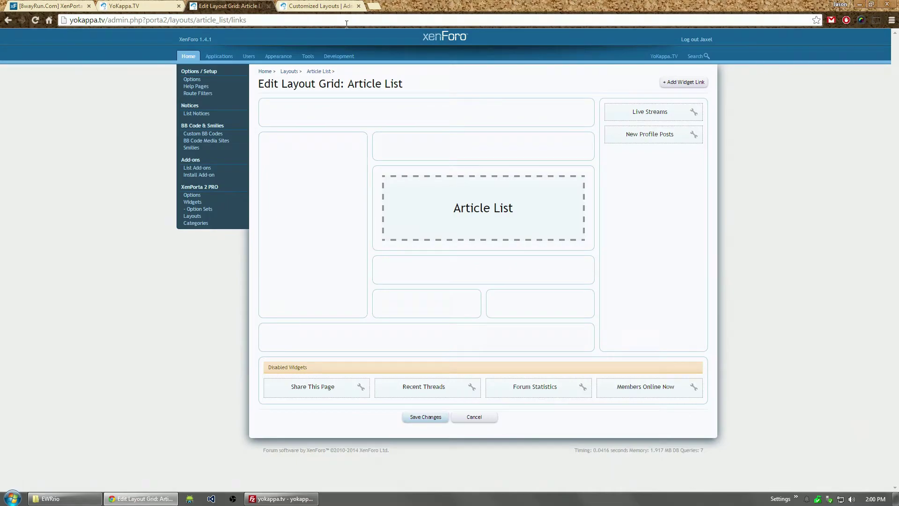
mouse_move(652, 113)
left_mouse_down()
mouse_move(634, 244)
mouse_move(656, 110)
left_mouse_up()
Return to the admin, open Customized Layouts, and start creating a new layout
left_click(151, 5)
left_click(248, 7)
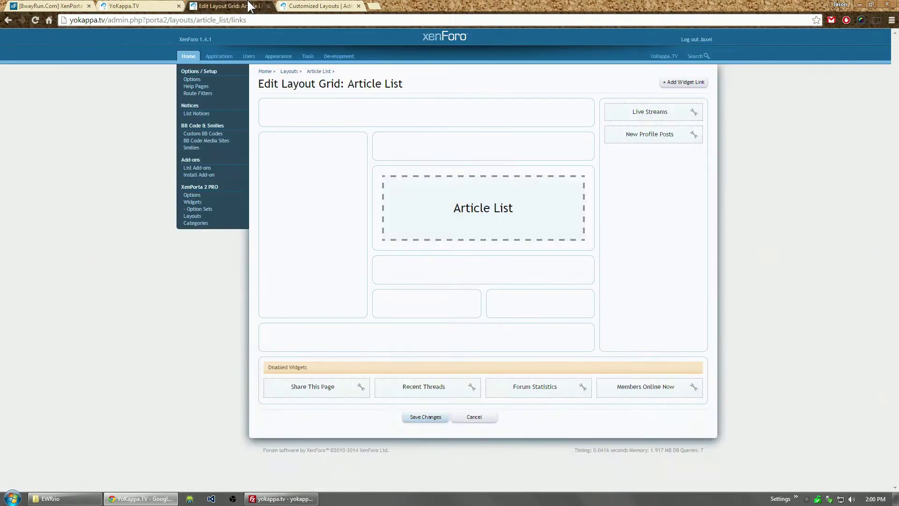
left_click(190, 217)
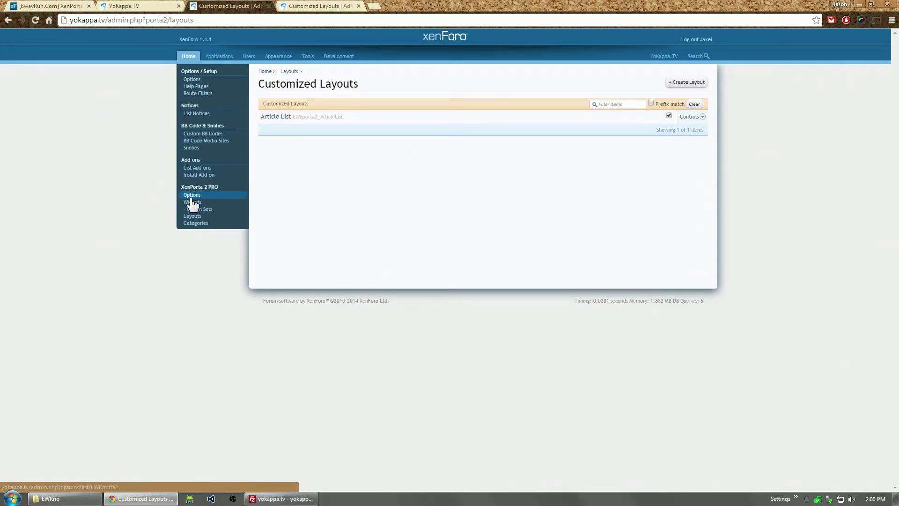
left_click(679, 81)
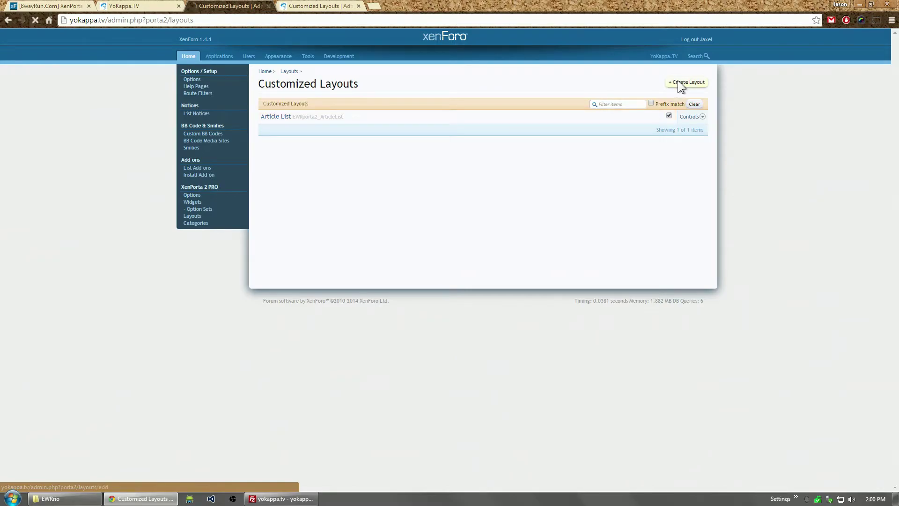
Enter Layout ID 'forum_list' and Title 'Forum Index' in the new layout form
left_click(468, 103)
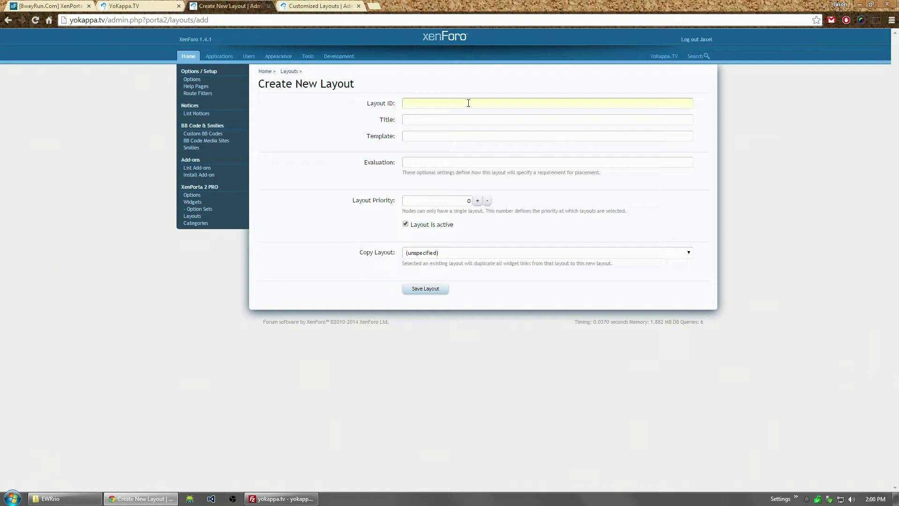
type("forum_list")
key("Tab")
type("Forum Inde")
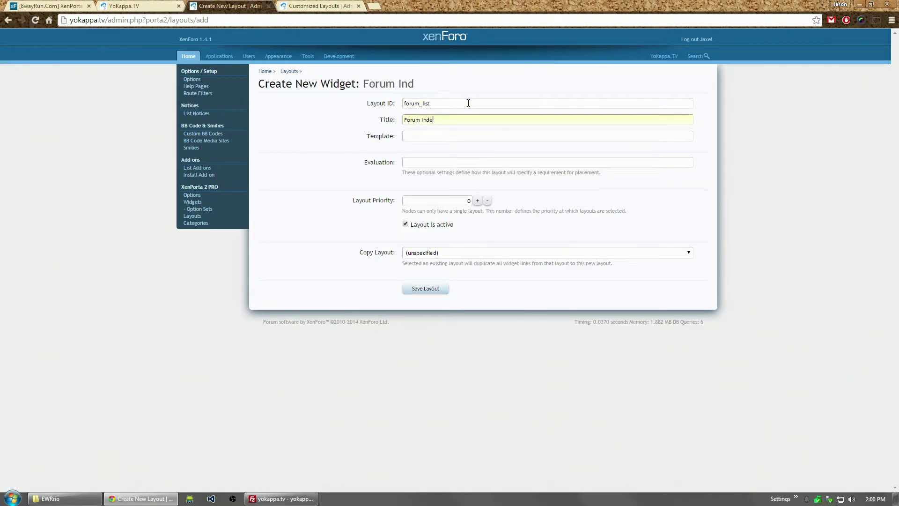
type("x")
key("Tab")
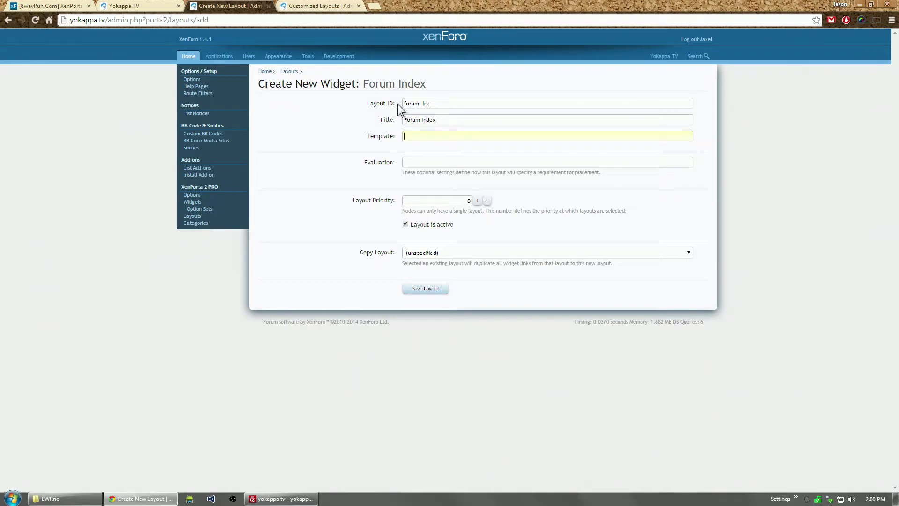
Open the XenPorta 2 resource FAQ and review the Articles, Authors and forum index template names
left_click(49, 5)
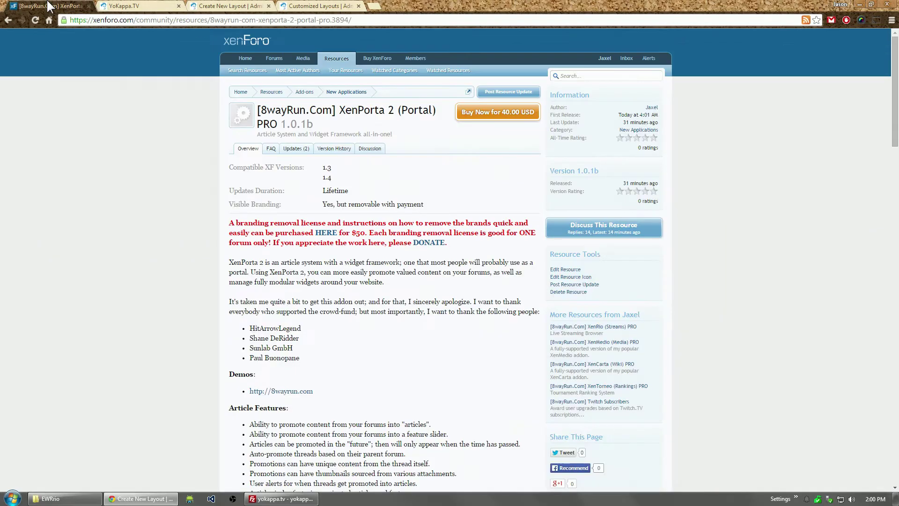
left_click(272, 149)
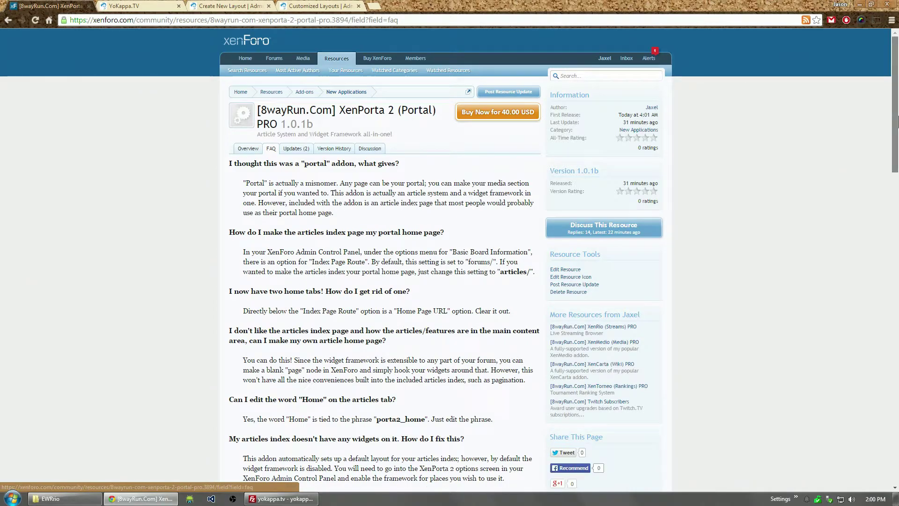
left_click_drag(896, 123, 888, 241)
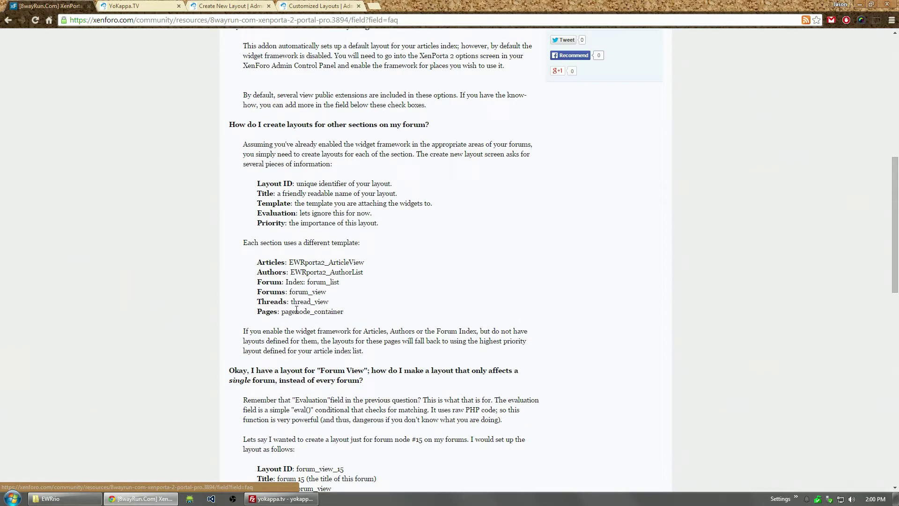
double_click(311, 263)
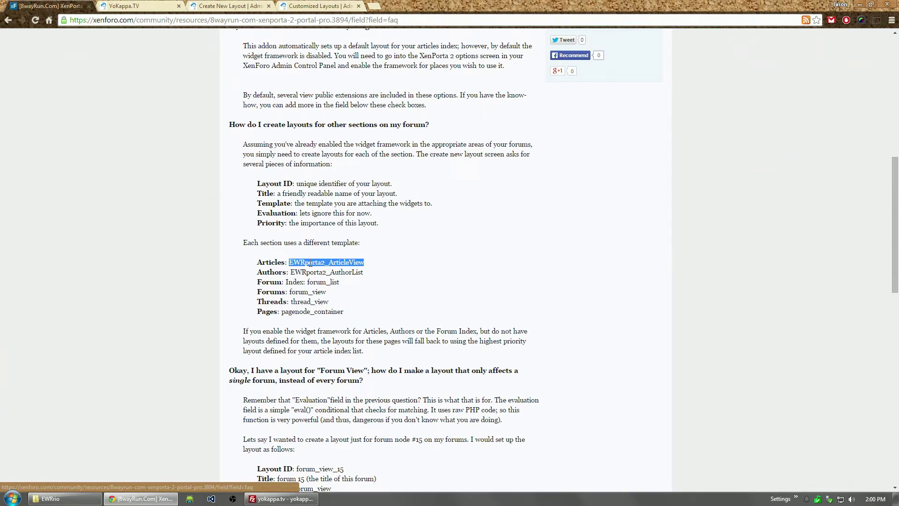
double_click(313, 272)
double_click(299, 282)
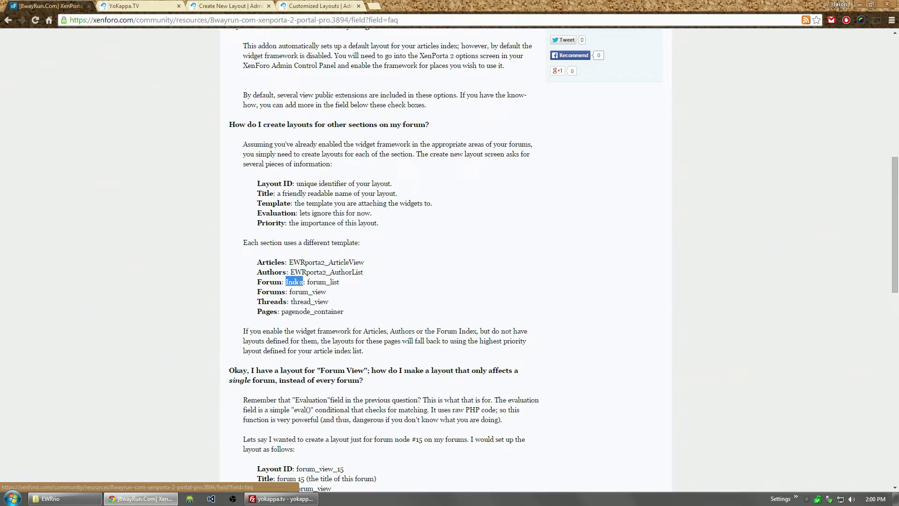
left_click_drag(299, 281, 339, 282)
Check the forum_view, thread_view, Pages and forum_list template names, then return to the layout form
left_click(323, 300)
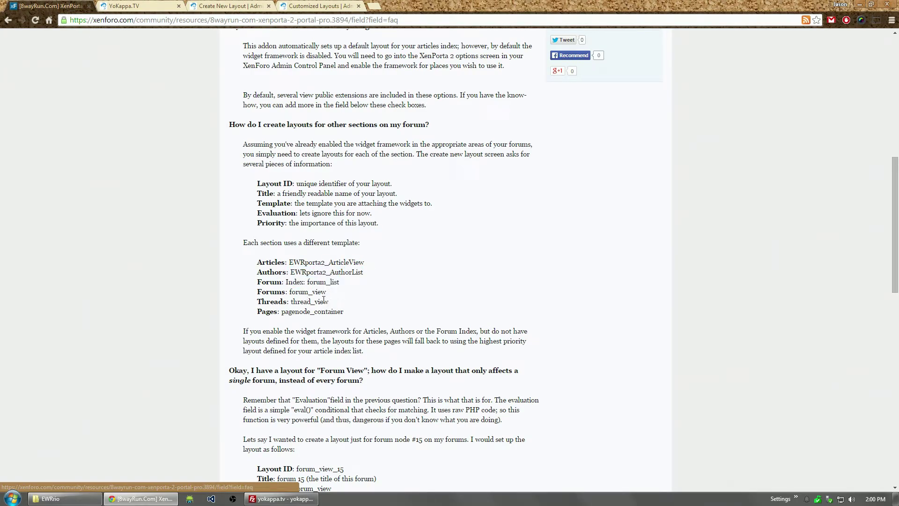
double_click(299, 292)
double_click(298, 302)
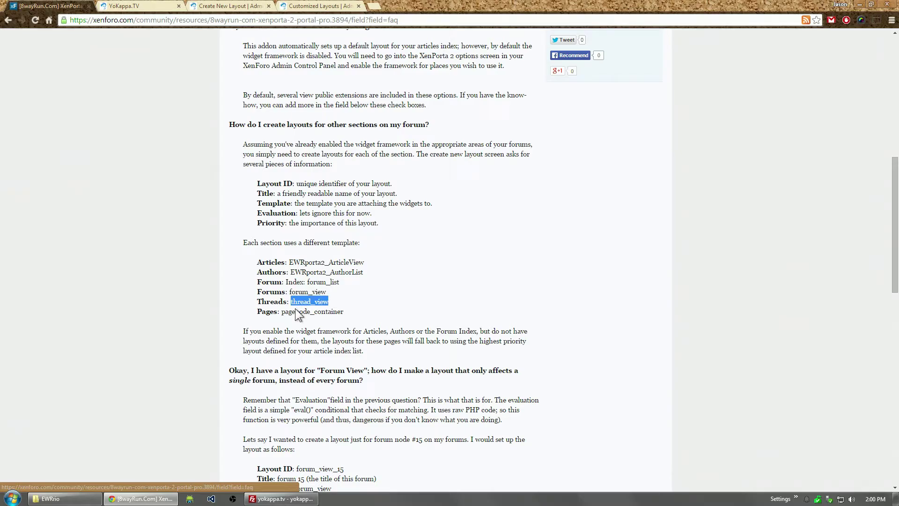
double_click(343, 311)
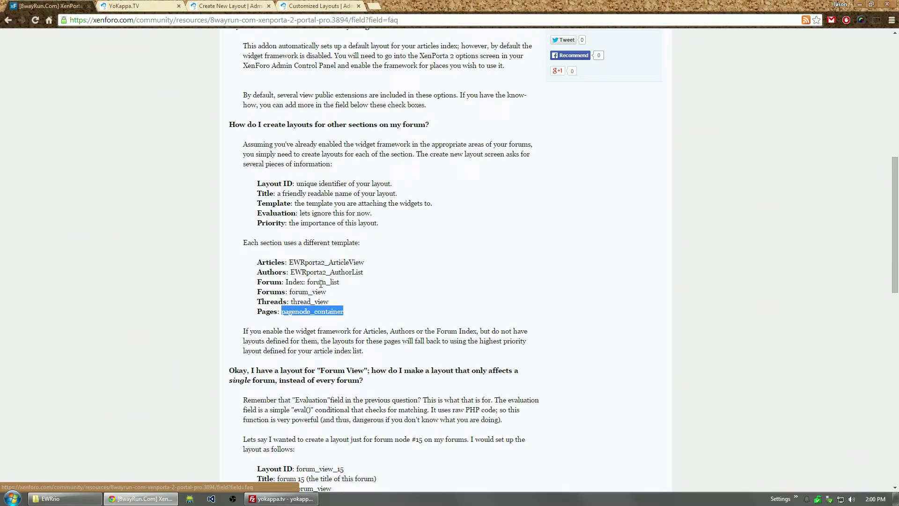
double_click(321, 283)
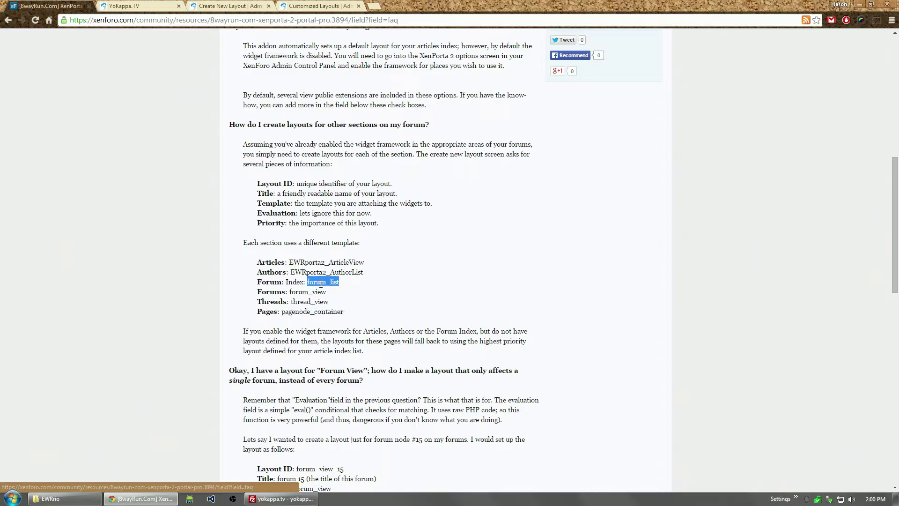
left_click(136, 7)
left_click(228, 5)
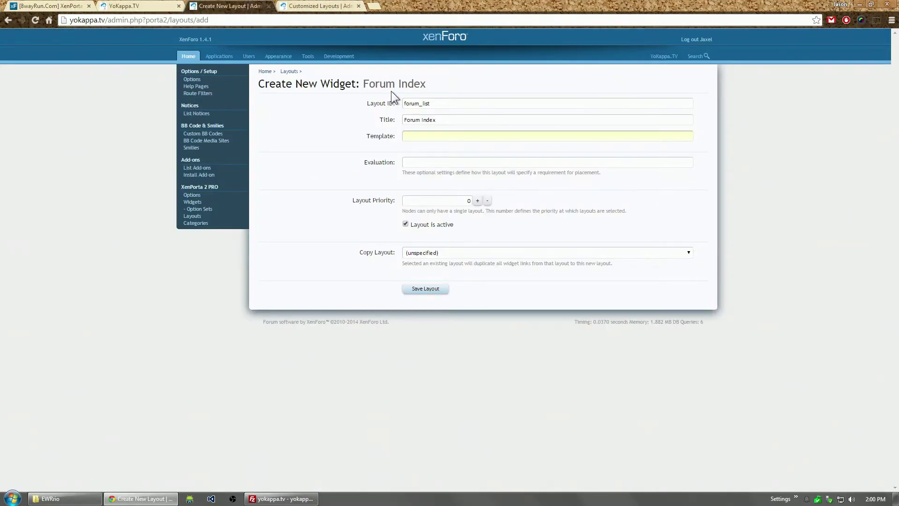
Set the Forum Index layout's template to forum_list, priority to 10, and copy from Article List
type("for")
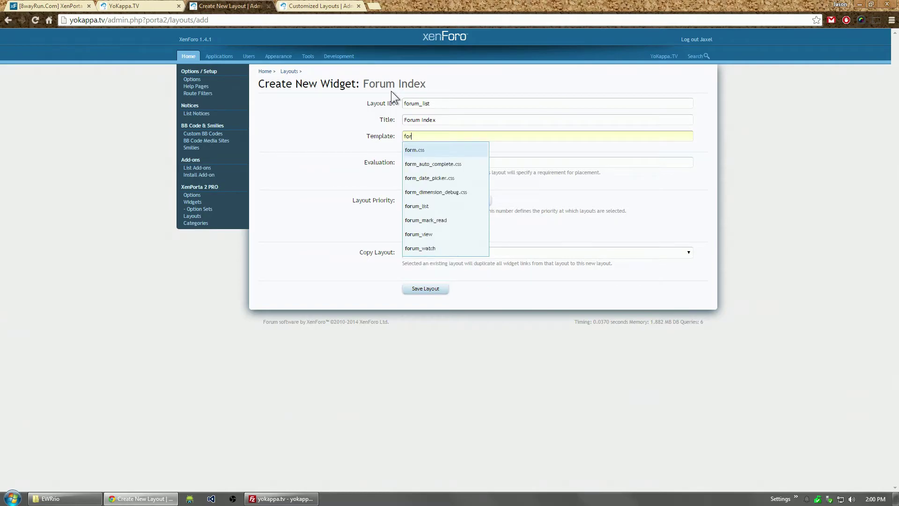
type("um")
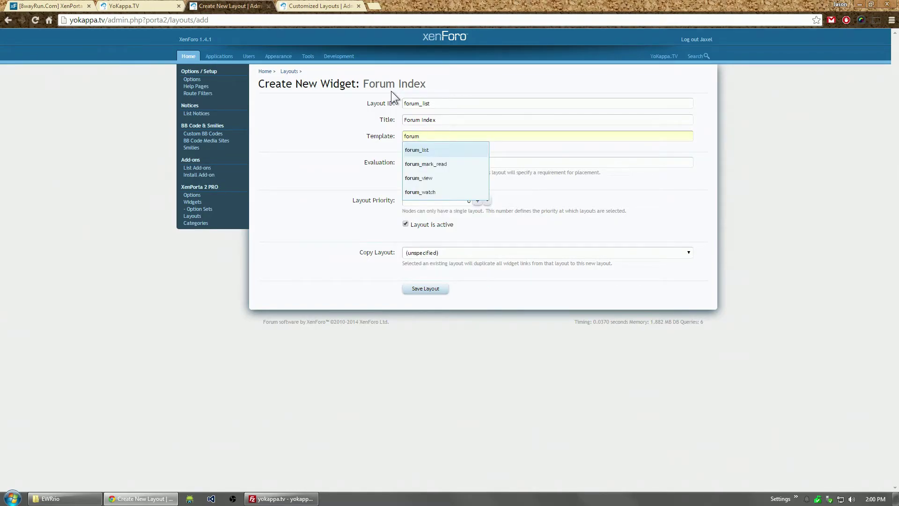
left_click(418, 149)
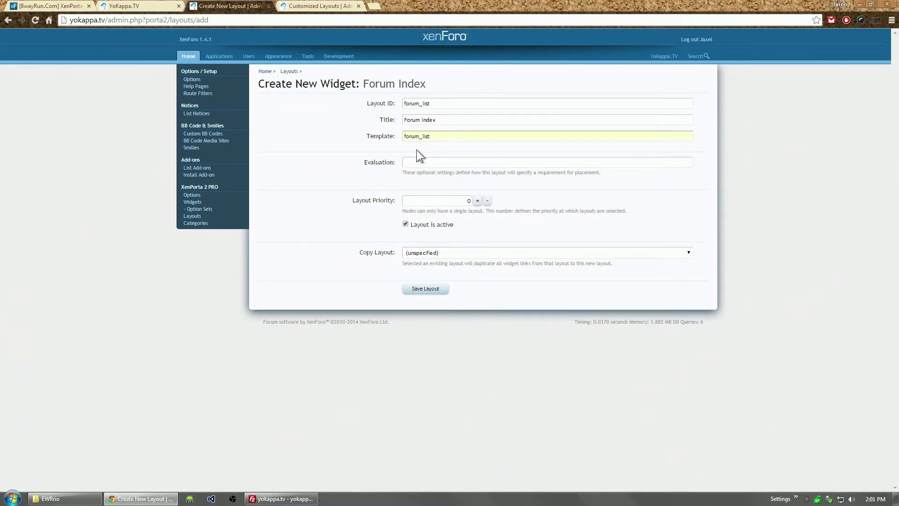
double_click(467, 200)
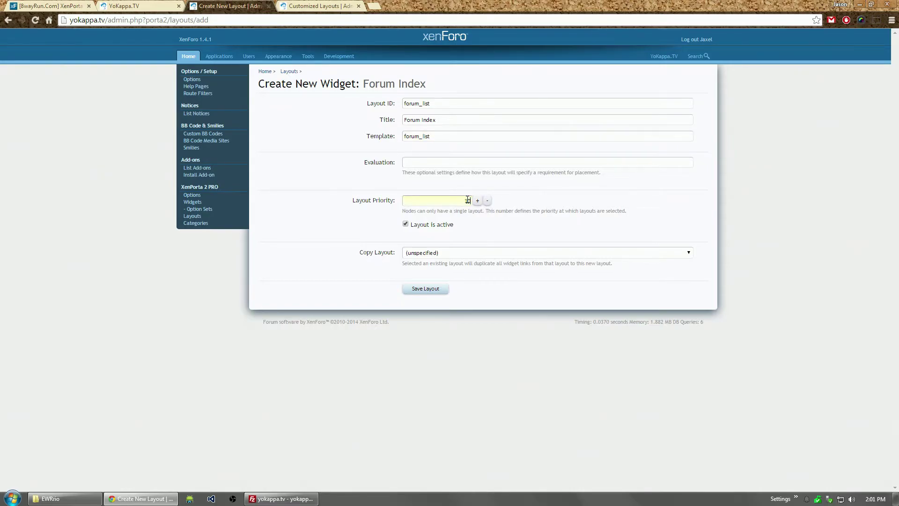
left_click(443, 252)
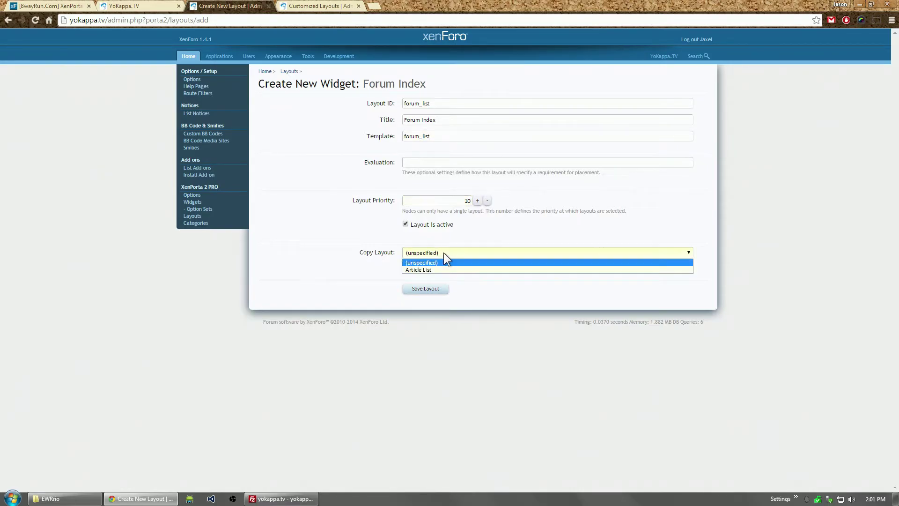
left_click(426, 271)
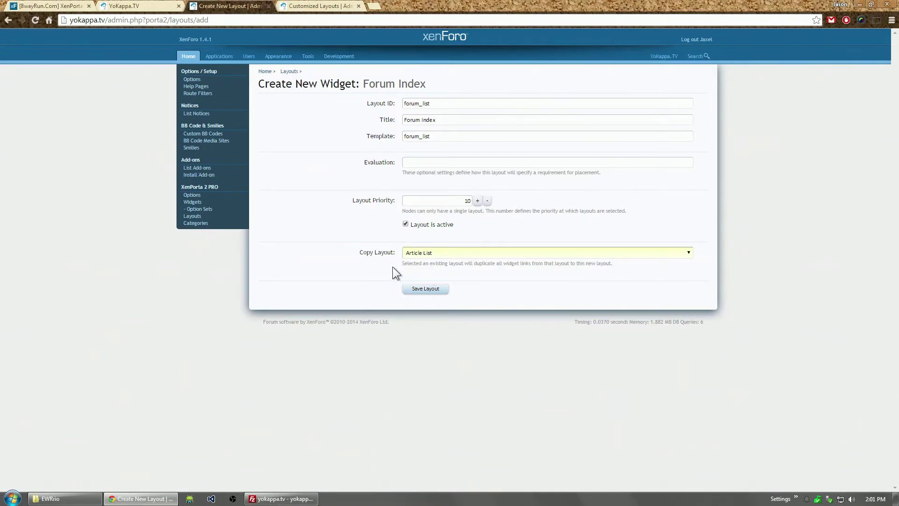
Save the Forum Index layout, open its grid, and open the site's articles and forums pages
left_click(424, 289)
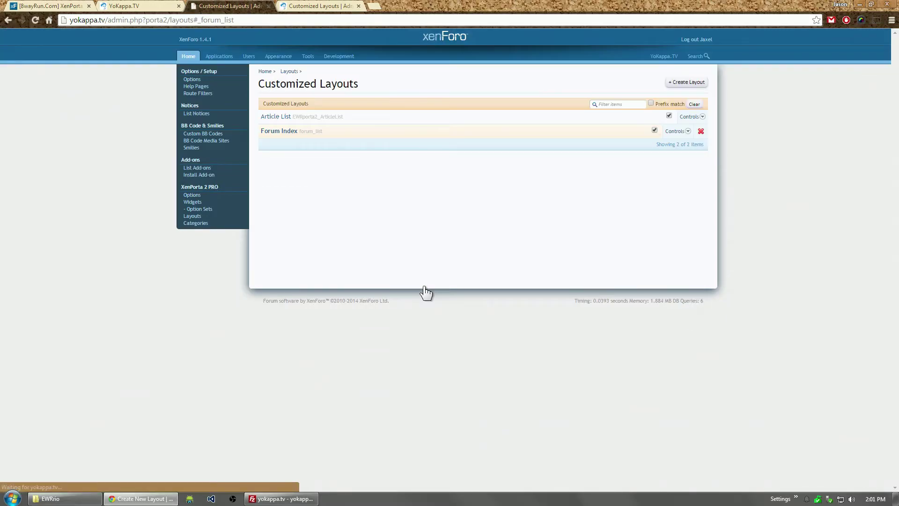
left_click(342, 131)
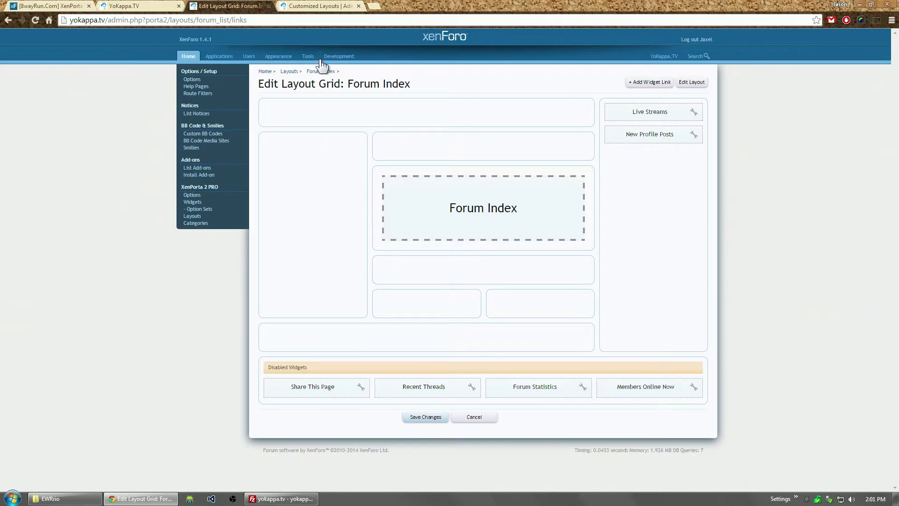
left_click(133, 7)
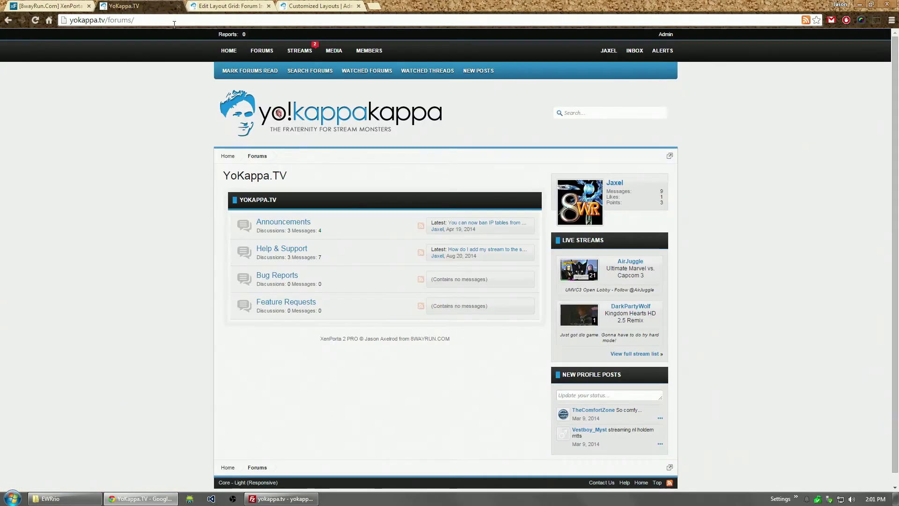
left_click(225, 51)
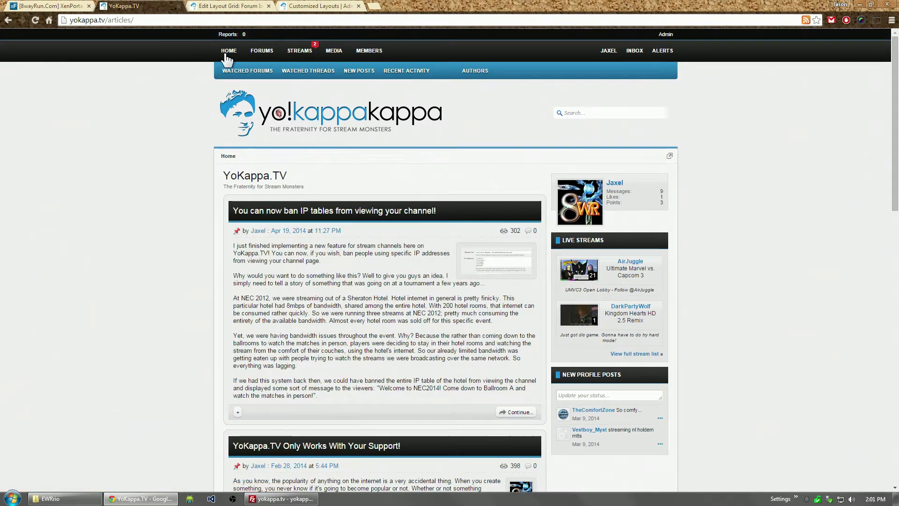
middle_click(261, 51)
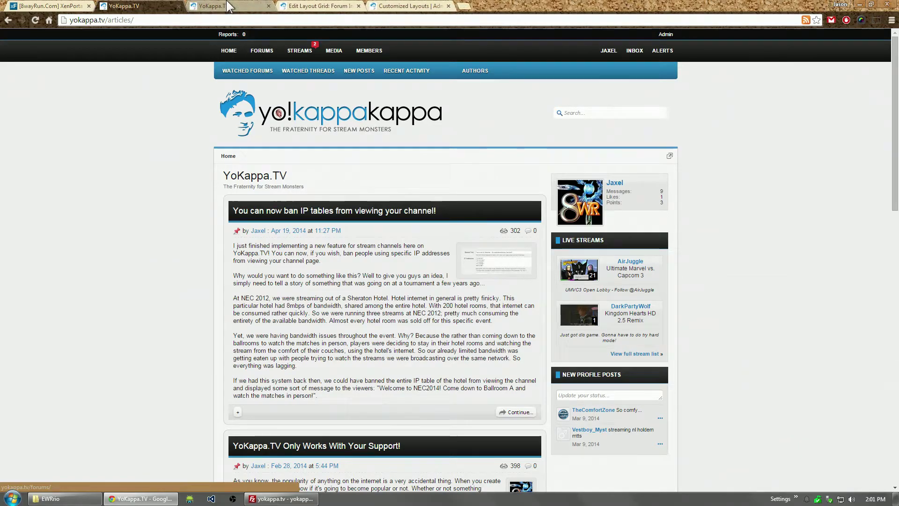
Compare the articles and forums pages, then return to the Forum Index layout grid
left_click(209, 6)
left_click(136, 6)
left_click(209, 6)
left_click(136, 6)
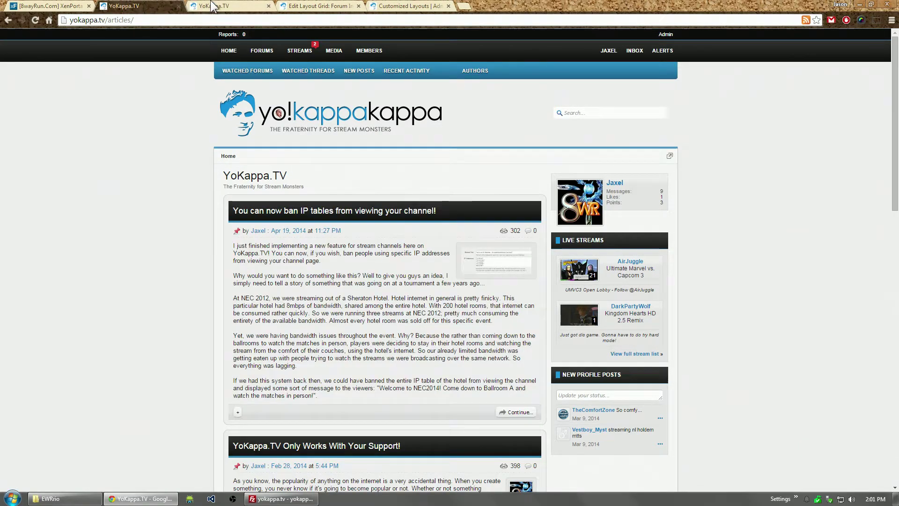
left_click(209, 6)
left_click(136, 6)
left_click(209, 5)
left_click(412, 6)
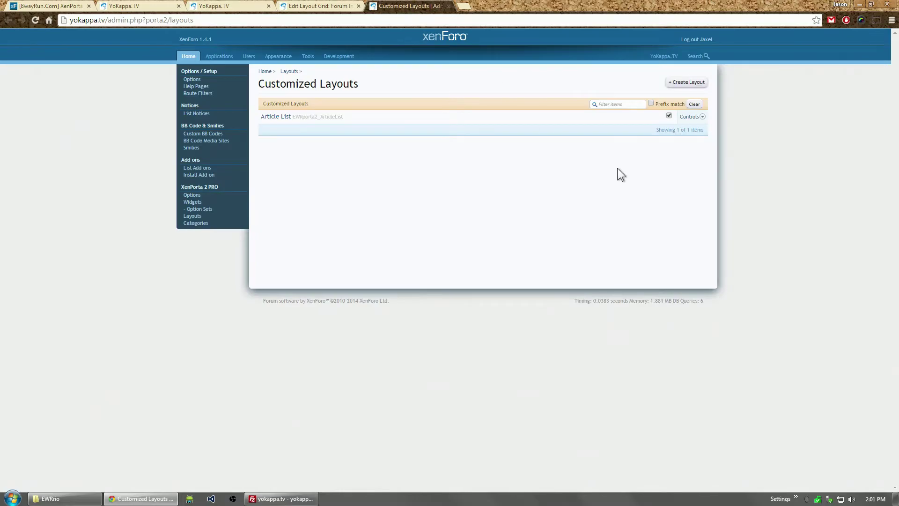
key("ctrl+shift+Tab")
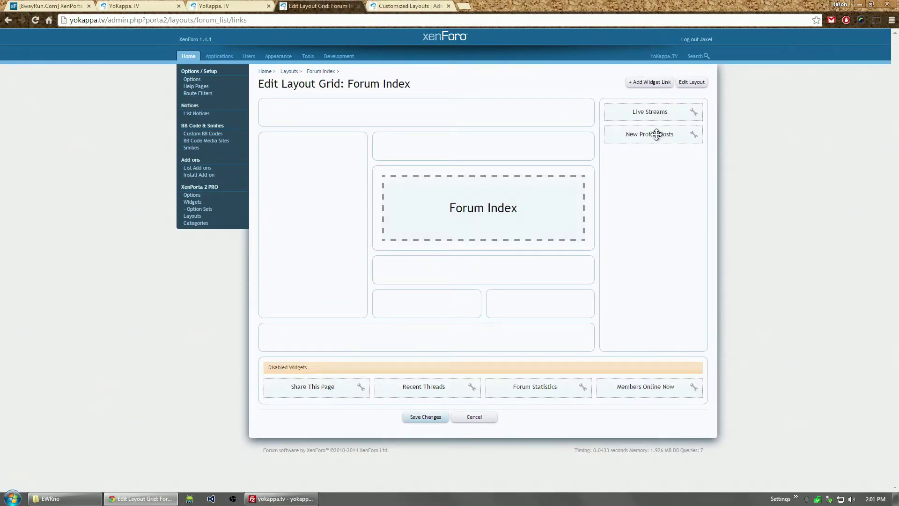
Move New Profile Posts above Live Streams, save, and reload the forums page
left_click_drag(655, 135, 657, 110)
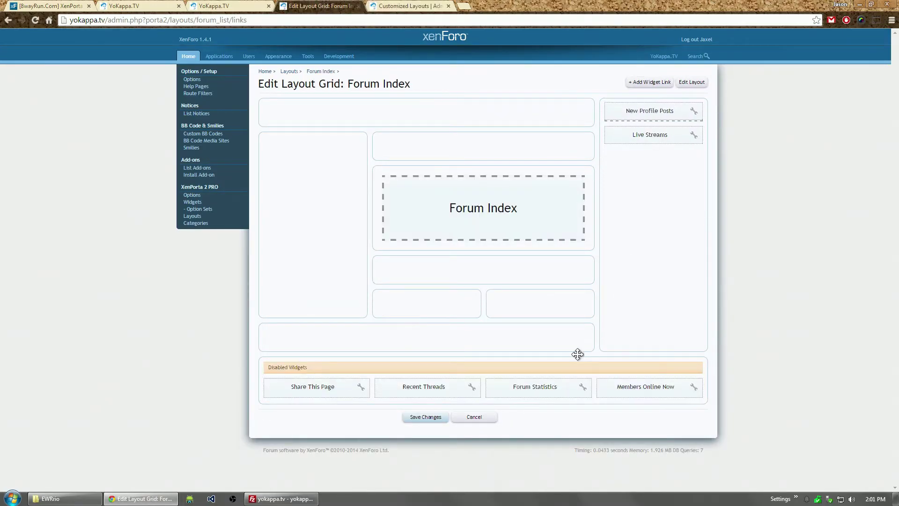
left_click(437, 417)
left_click(209, 7)
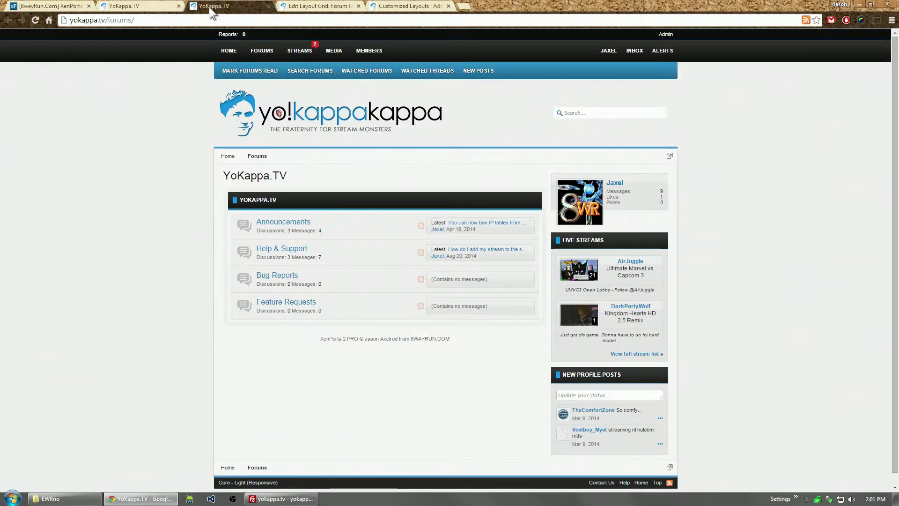
left_click(35, 19)
Compare the articles and forums pages to check the new sidebar order
key("ctrl+shift+Tab")
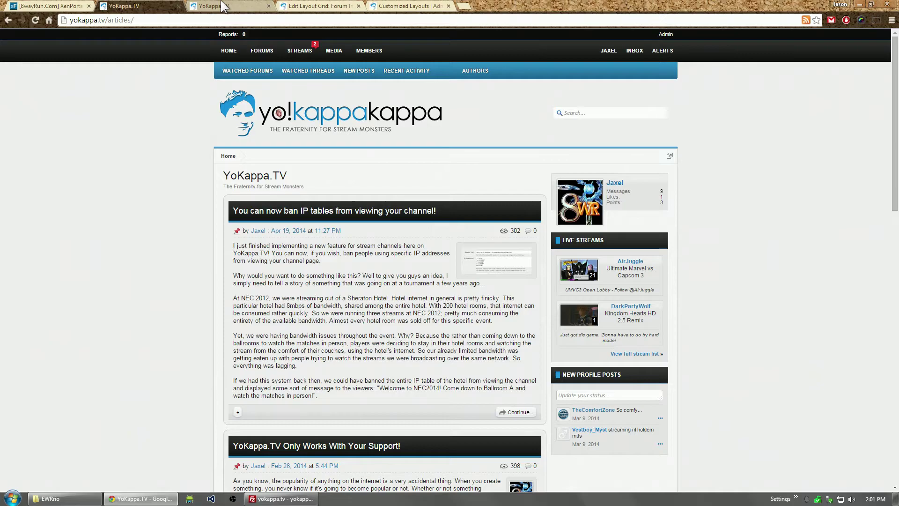
key("ctrl+Tab")
key("ctrl+shift+Tab")
key("ctrl+Tab")
key("ctrl+shift+Tab")
key("ctrl+Tab")
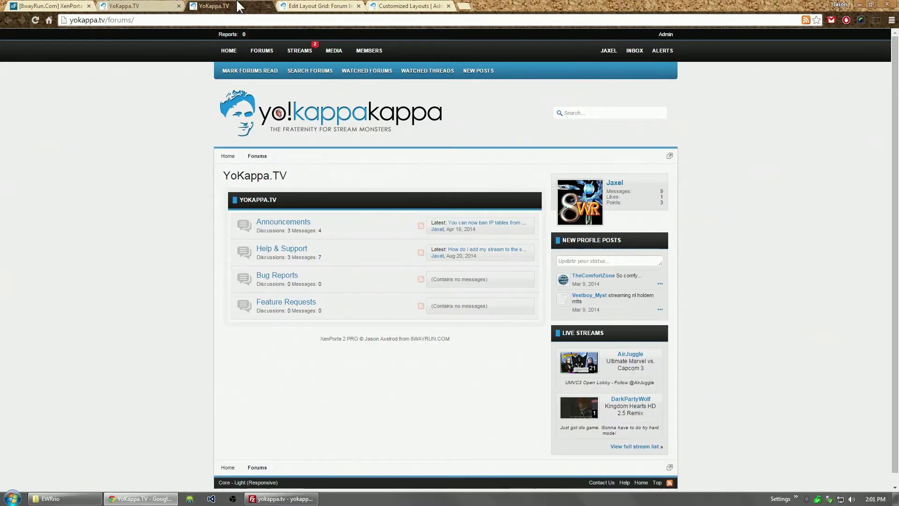
Back in the Forum Index grid, move Live Streams above New Profile Posts and save
key("ctrl+shift+Tab")
key("ctrl+Tab")
left_click(438, 4)
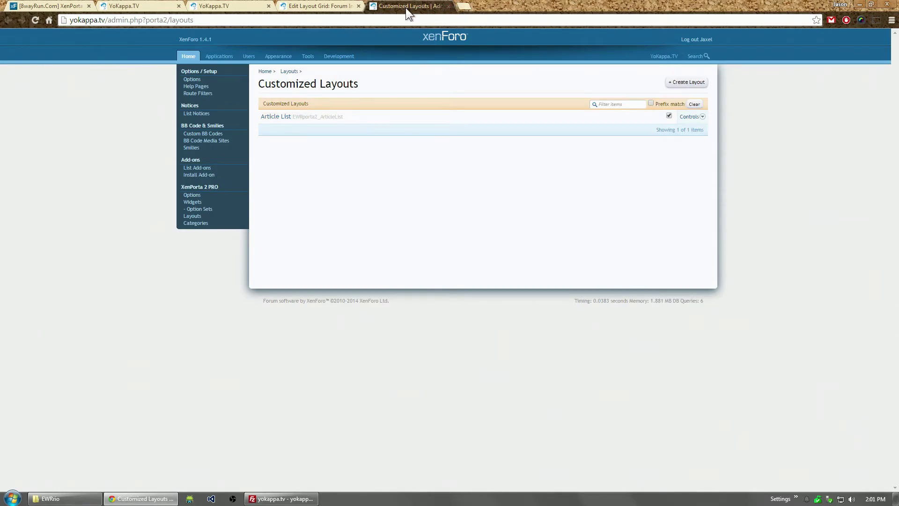
left_click(448, 6)
left_click_drag(648, 134, 650, 111)
left_click(428, 420)
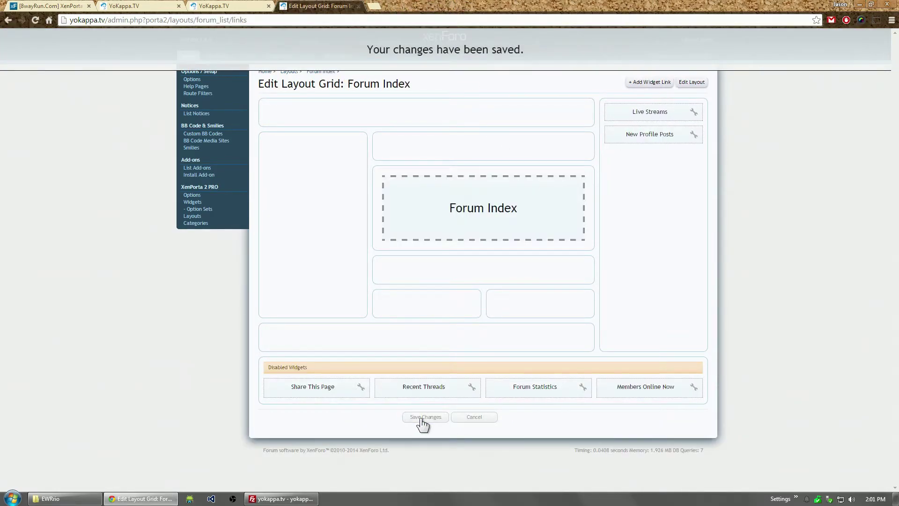
Delete the Forum Index layout, leaving only Article List, and start a new layout
left_click(692, 83)
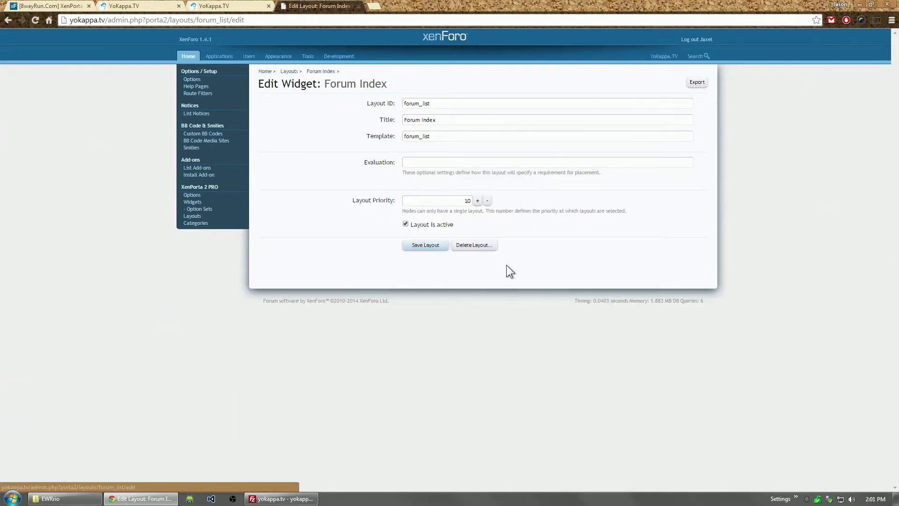
left_click(483, 247)
left_click(418, 146)
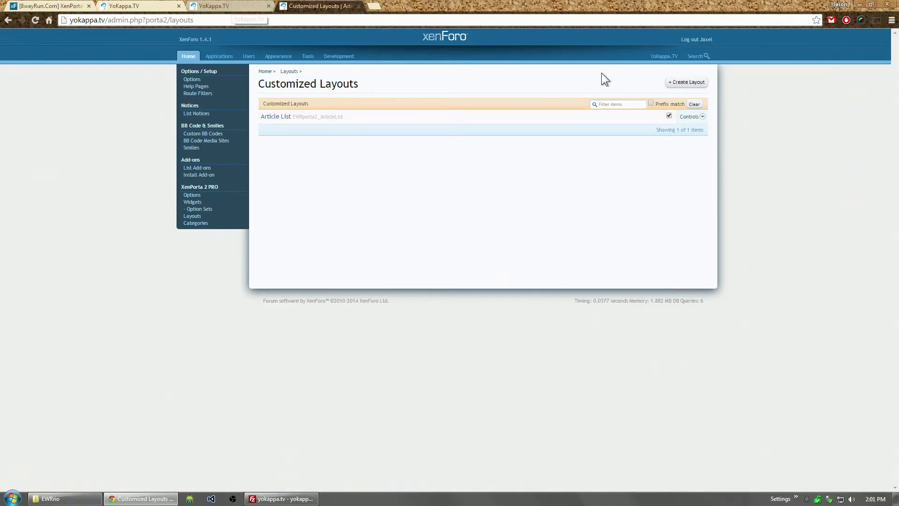
left_click(683, 82)
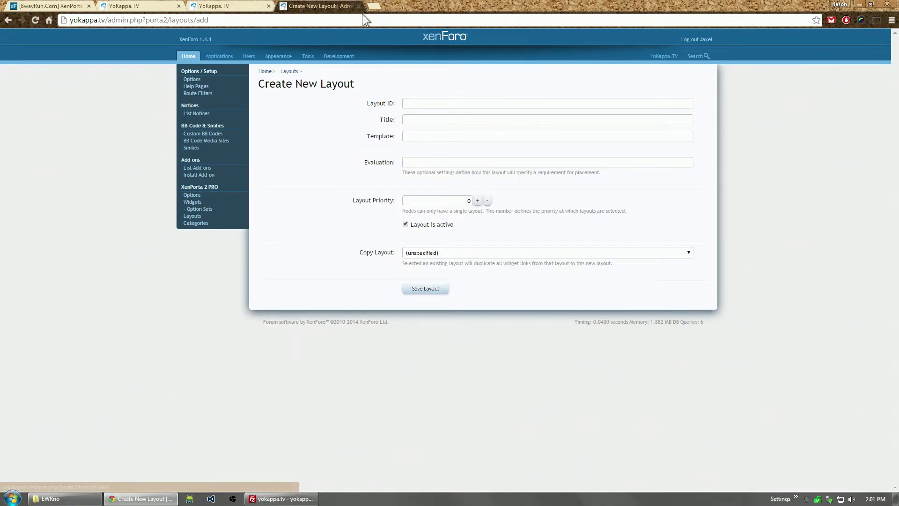
left_click(229, 5)
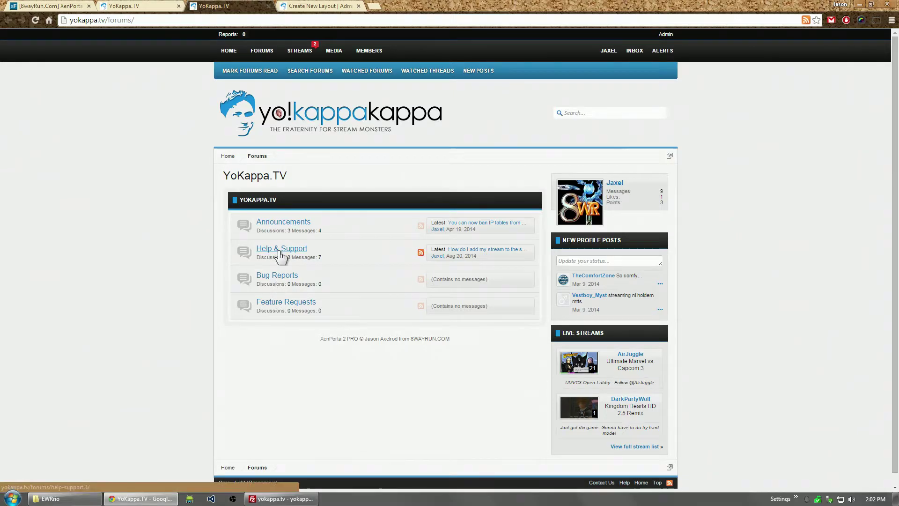
left_click(283, 221)
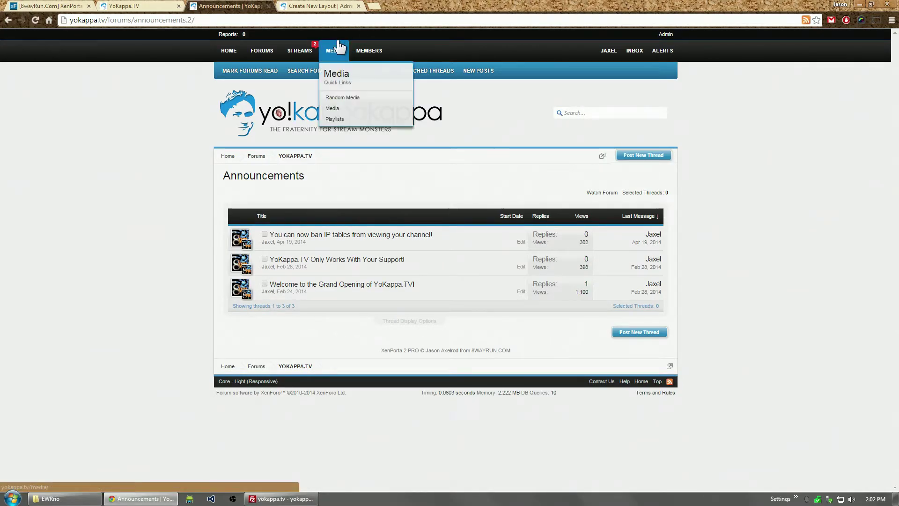
left_click_drag(187, 19, 196, 18)
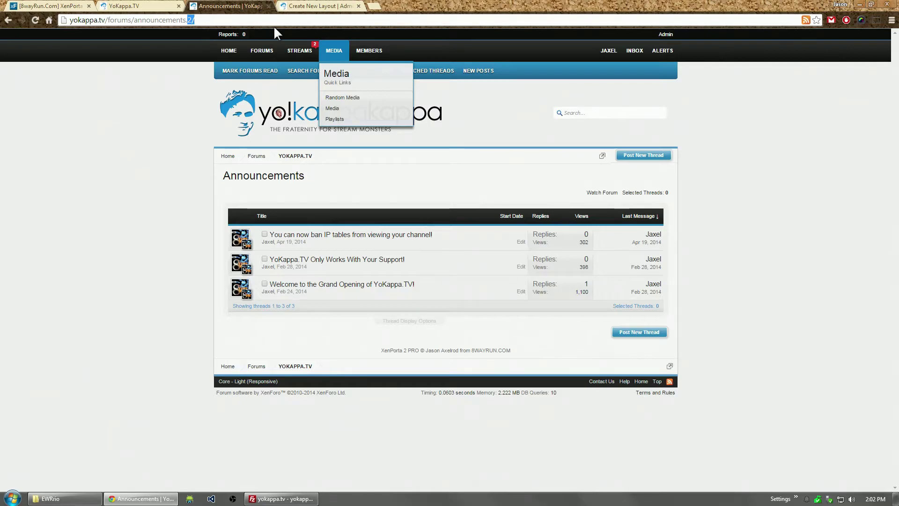
left_click(309, 6)
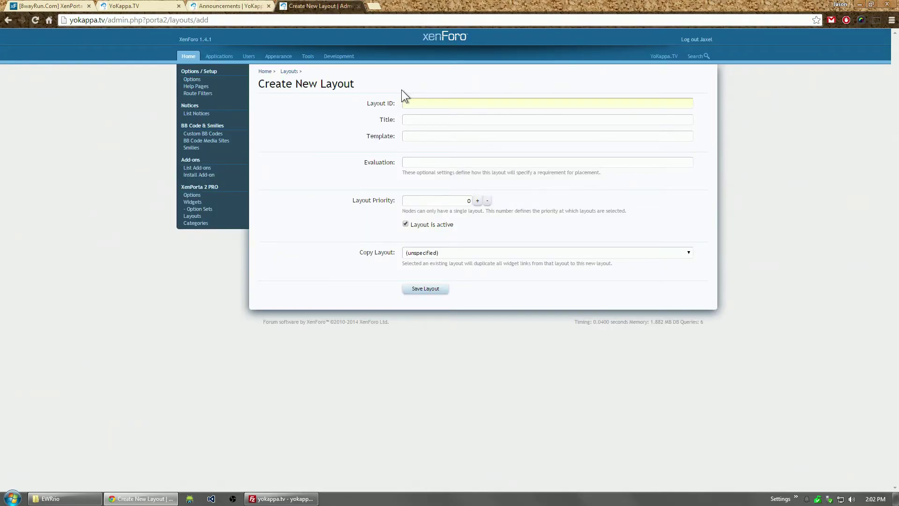
Enter Layout ID forum_view_2, title 'Forum (Announcements)', and template forum_view
type("forum_view_2")
key("Tab")
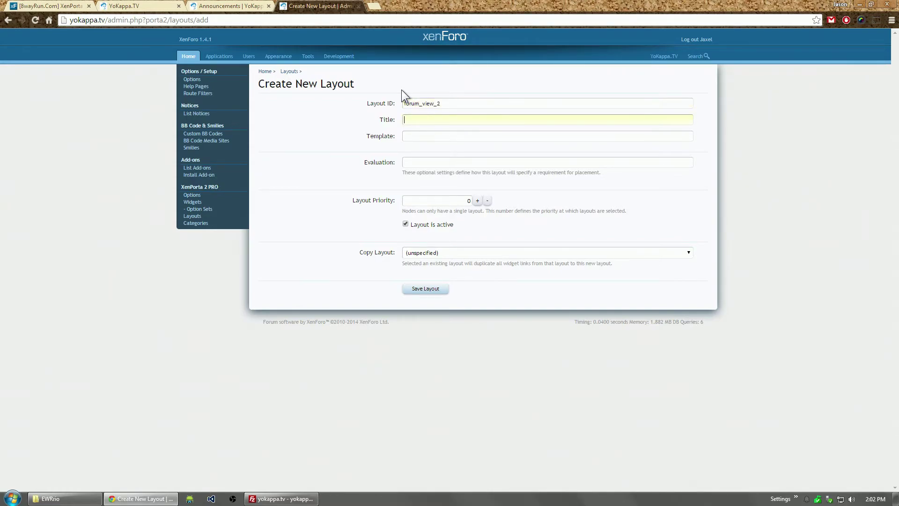
type("Forum (Announcements)")
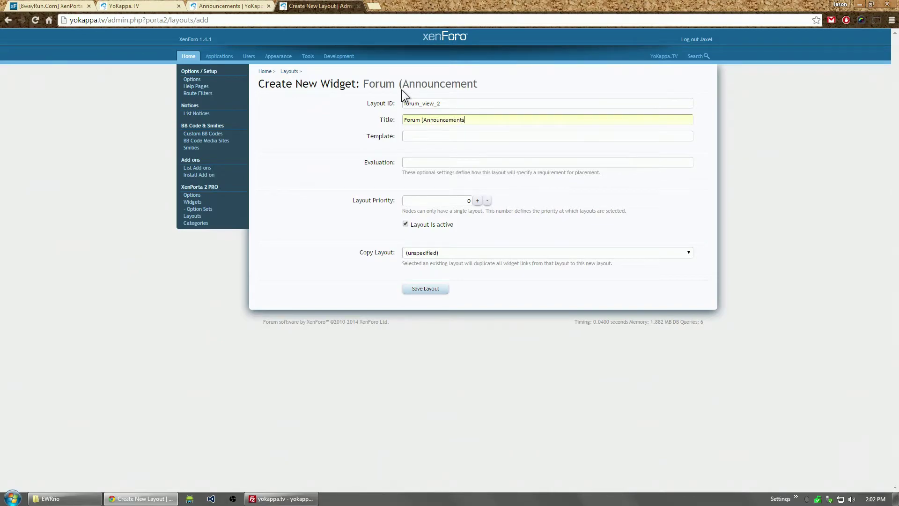
key("Tab")
type("for")
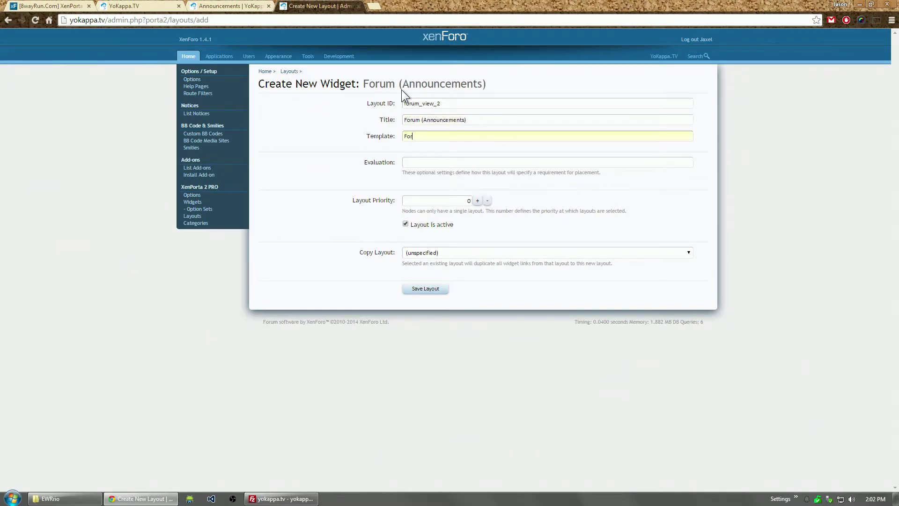
type("um")
key("BackSpace")
key("BackSpace")
key("BackSpace")
key("BackSpace")
key("BackSpace")
type("forum_vi")
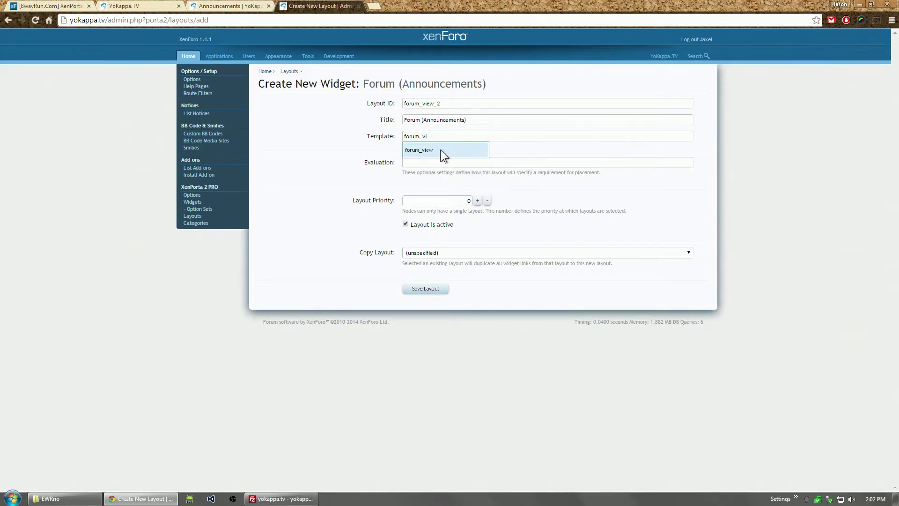
left_click(437, 149)
Confirm the forum_view template name on the FAQ page and return to the form
left_click(49, 6)
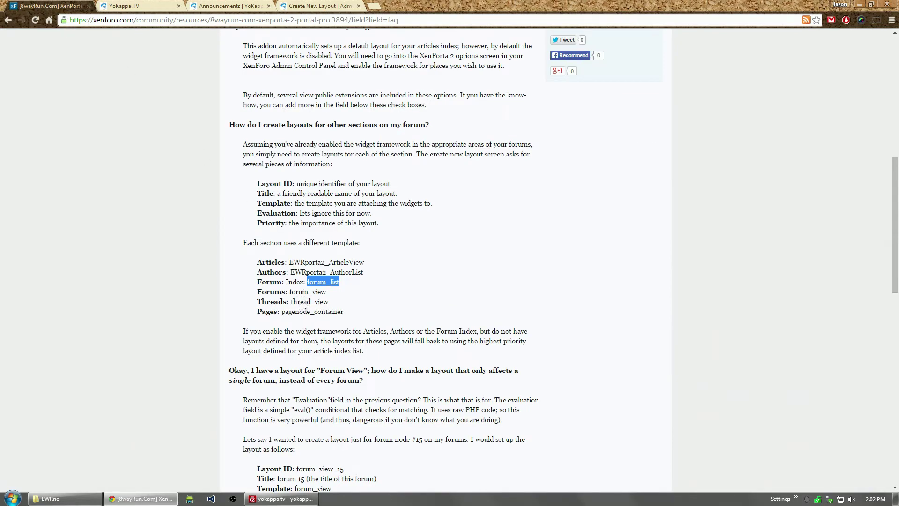
double_click(303, 292)
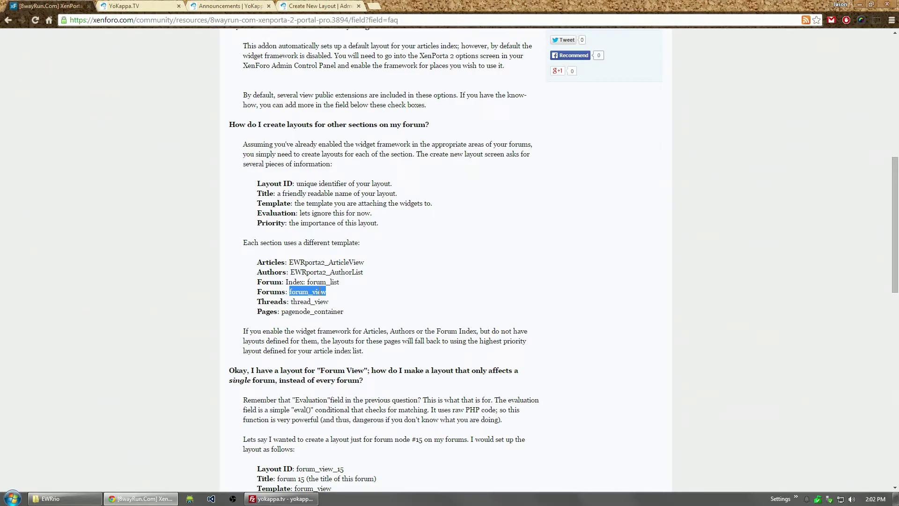
left_click(296, 6)
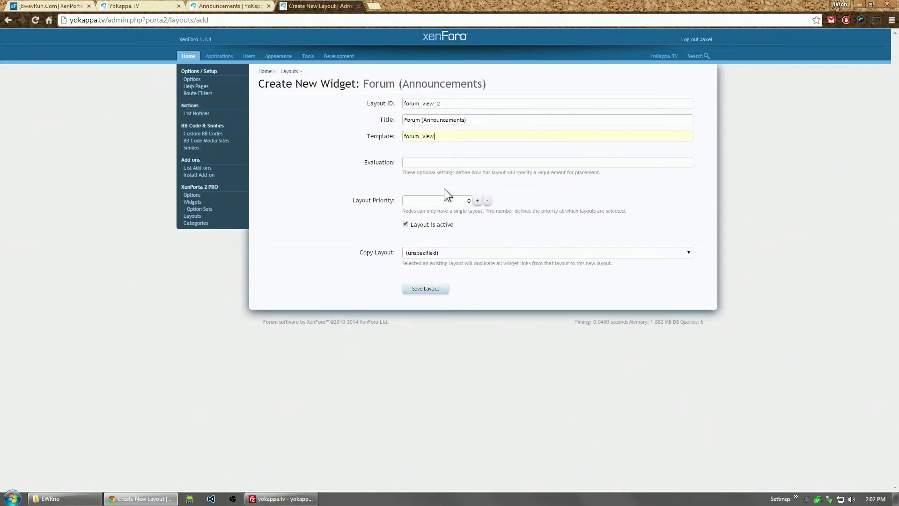
Set evaluation to $params['forum']['node_id'] == 2 and priority 10, then save the layout
left_click(442, 162)
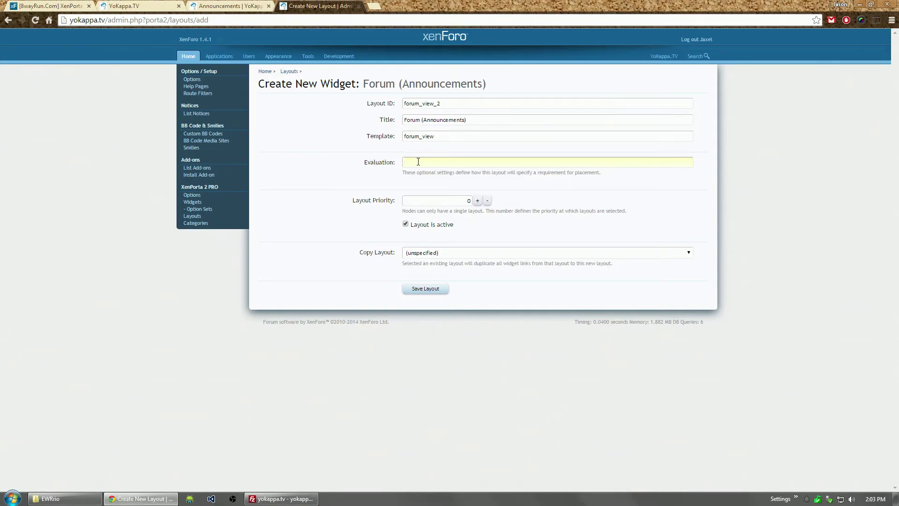
left_click(49, 5)
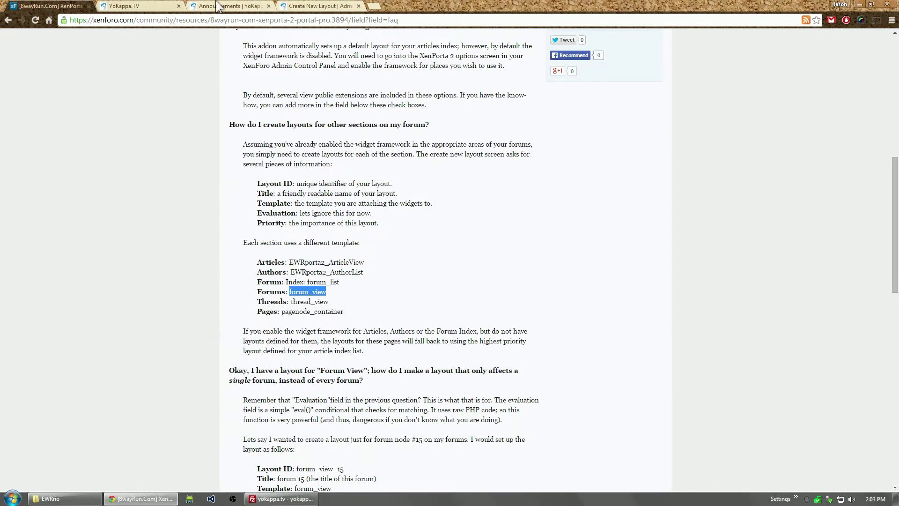
left_click(318, 5)
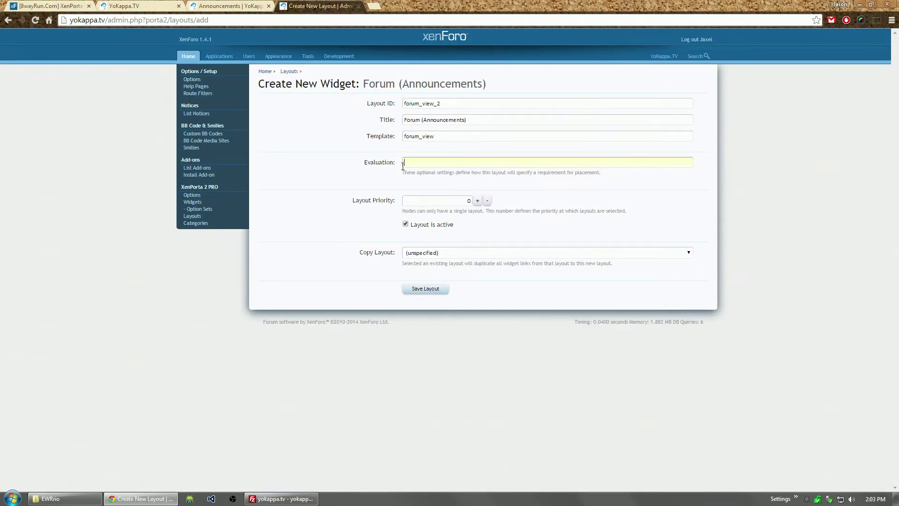
type("$params[]'forum']['node_id'] ==2")
key("Tab")
type("10")
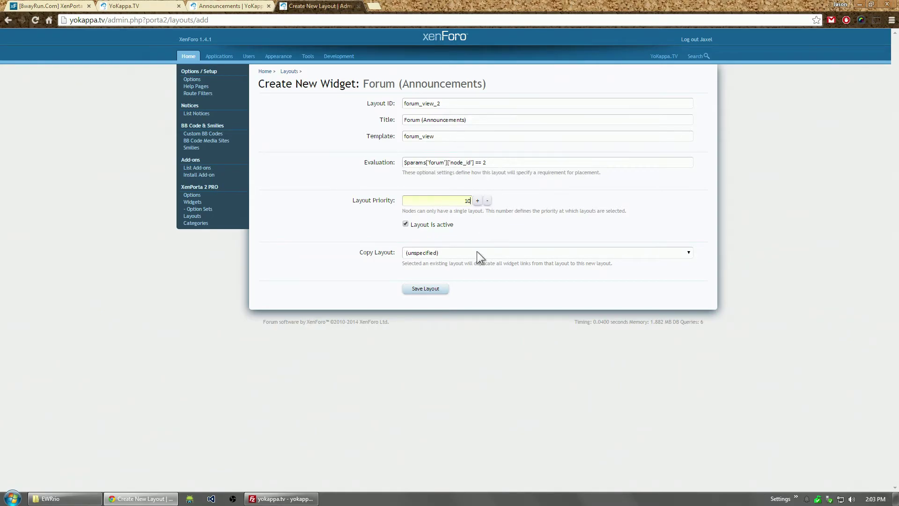
left_click(423, 289)
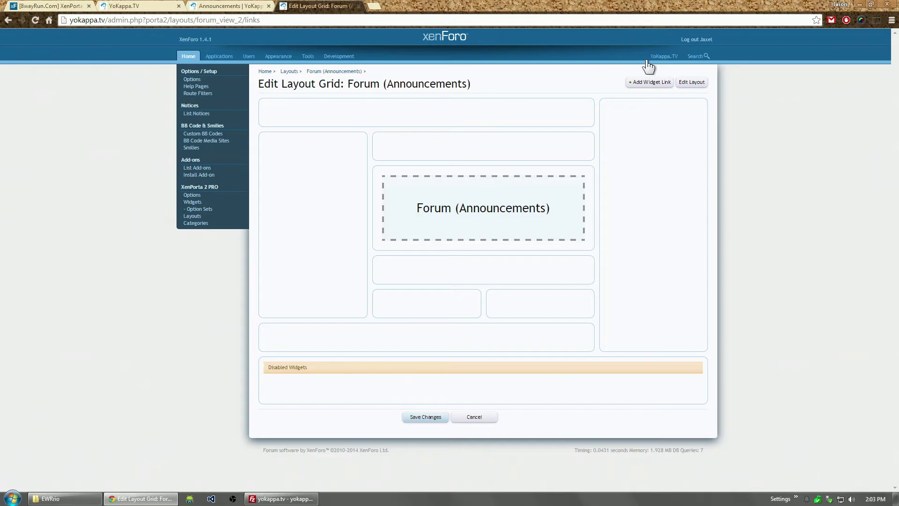
Start a Raw HTML widget link, browse the Widget list, cancel, and go to Widgets
left_click(660, 82)
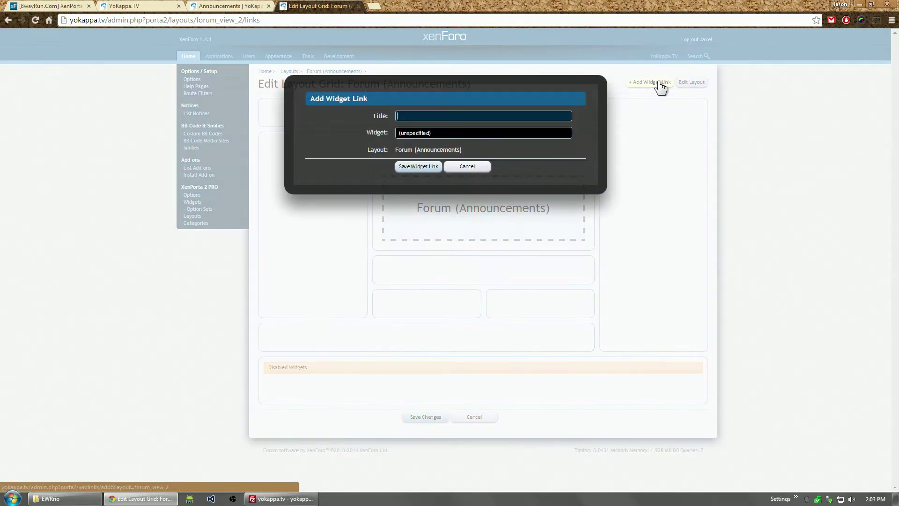
type("R")
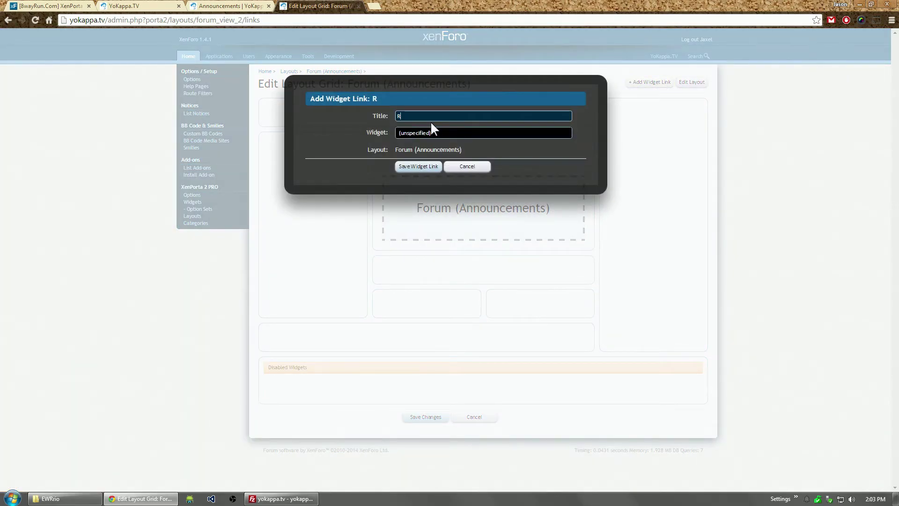
type("aw HTML Notice 1")
left_click(426, 133)
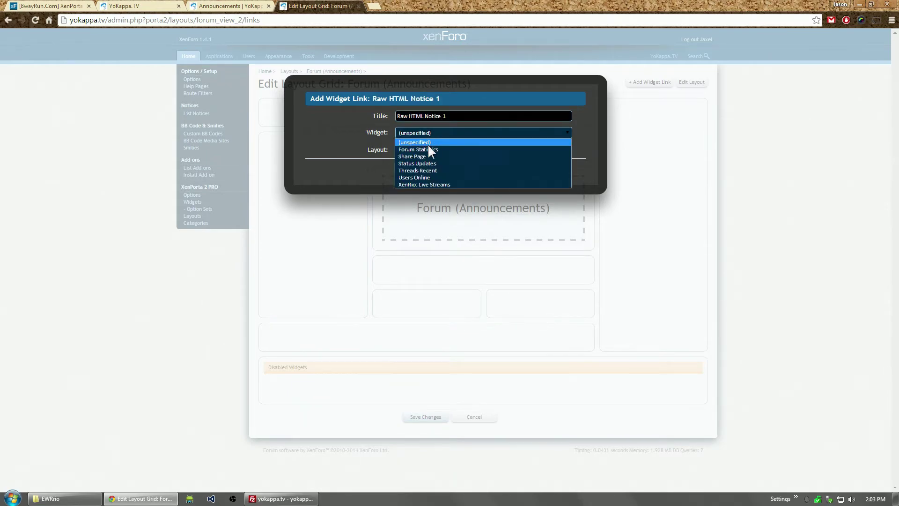
left_click(363, 170)
left_click(465, 166)
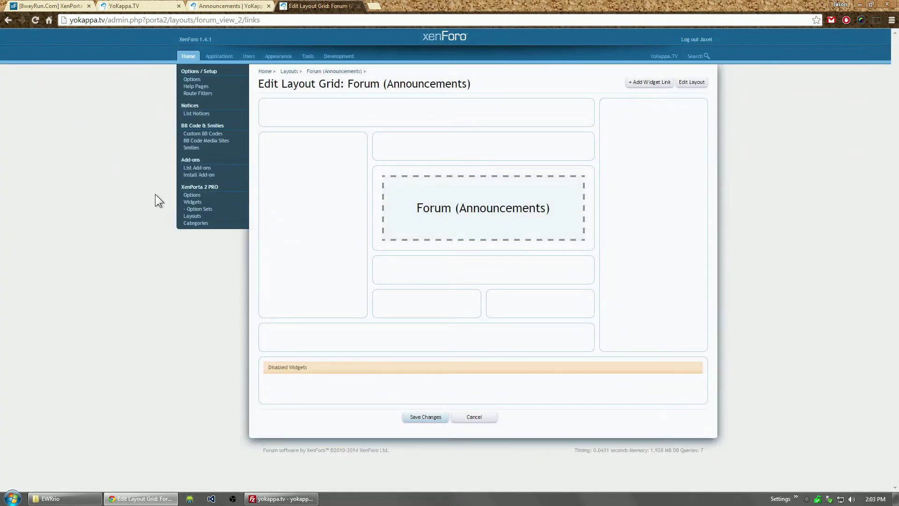
left_click(199, 203)
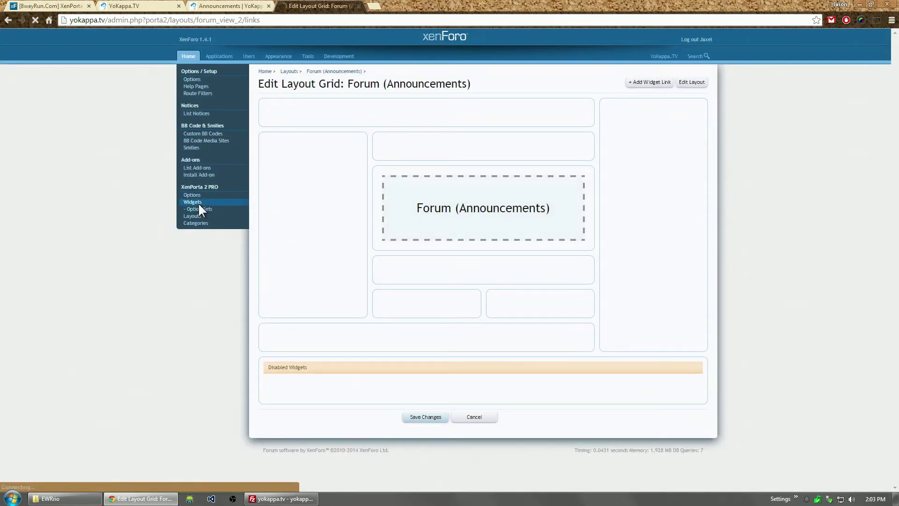
Install the Raw HTML widget from the server file RawHtml.xml
left_click(653, 87)
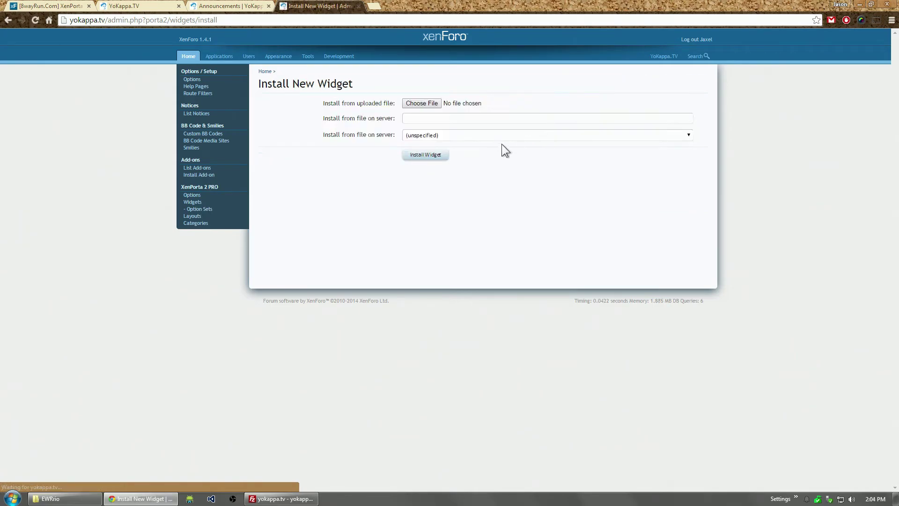
left_click(459, 136)
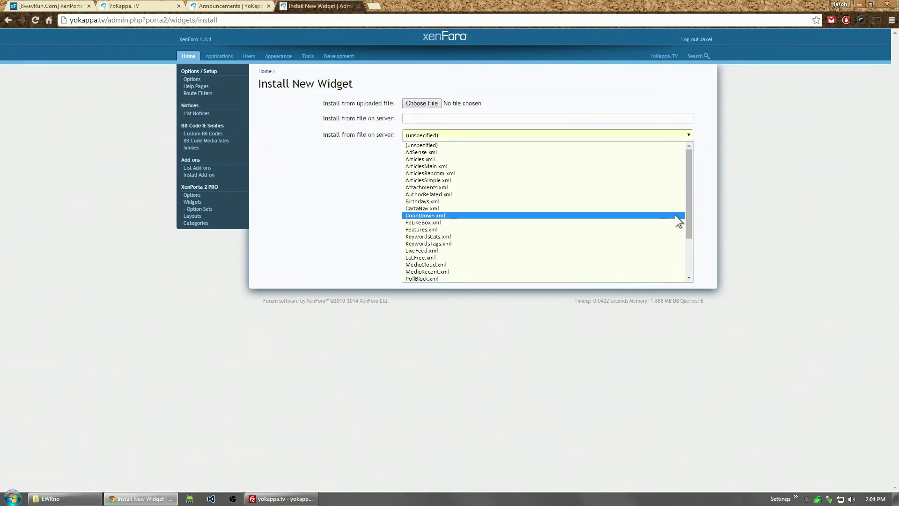
scroll(690, 212, "down", 3)
left_click(470, 226)
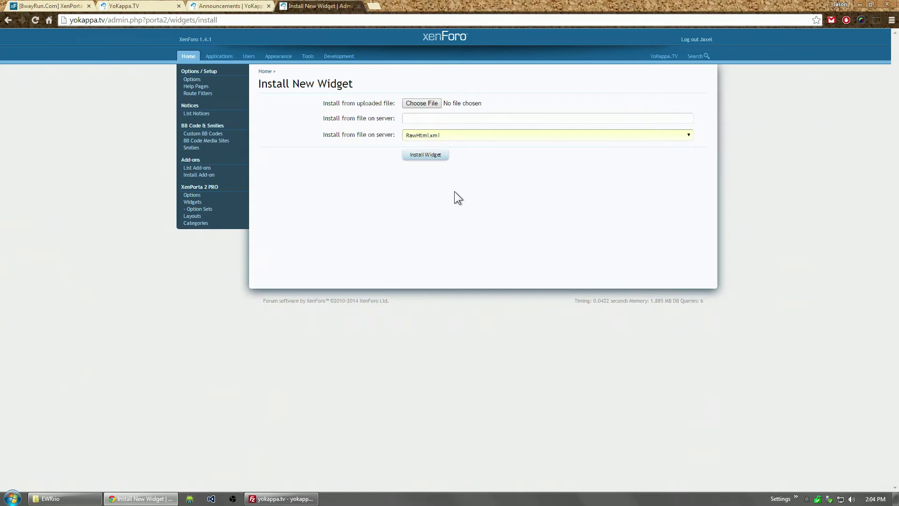
left_click(421, 156)
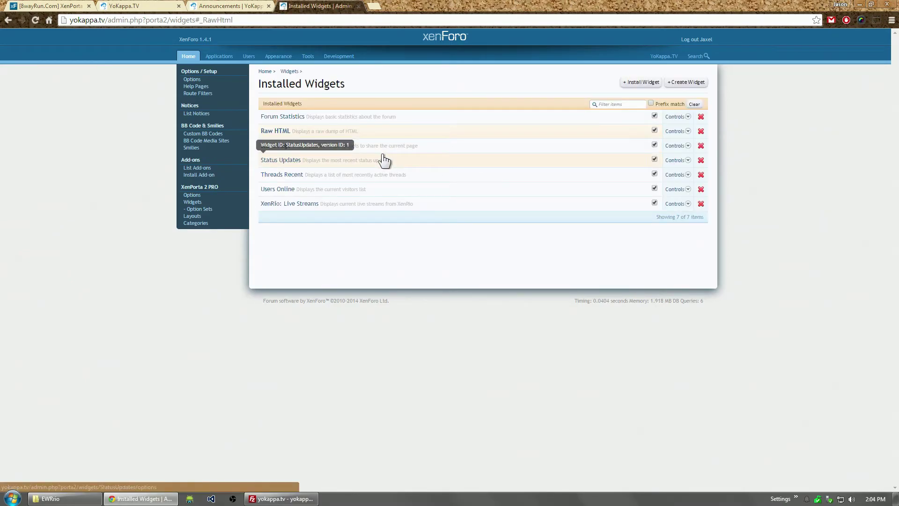
Set the Raw HTML widget's Contents to 'Lorem Ipsum, dolor sit amet!' and save it
left_click(383, 131)
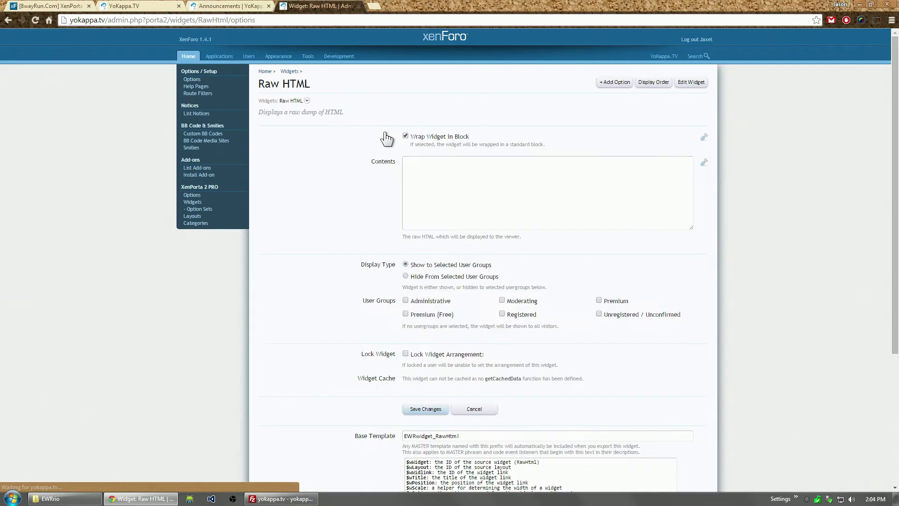
left_click(472, 183)
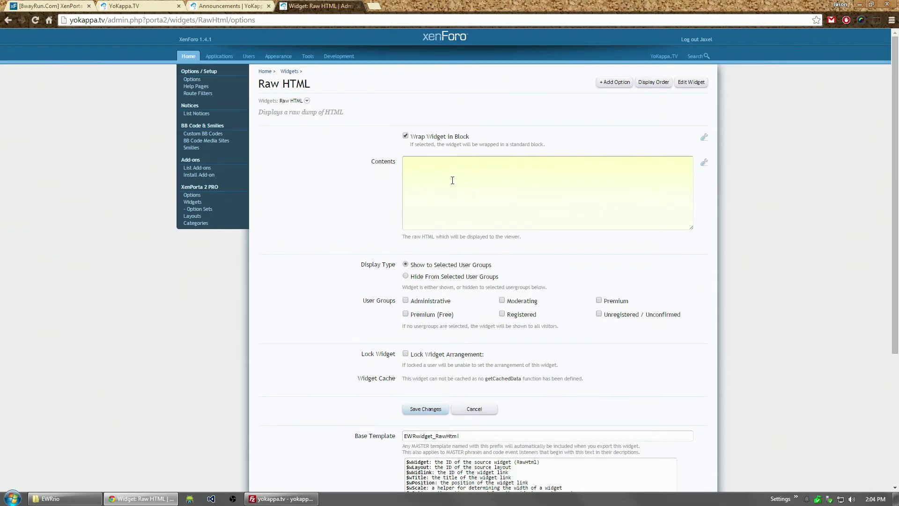
type("Lorem Ipsum, dolor sit amet!")
scroll(452, 180, "down", 4)
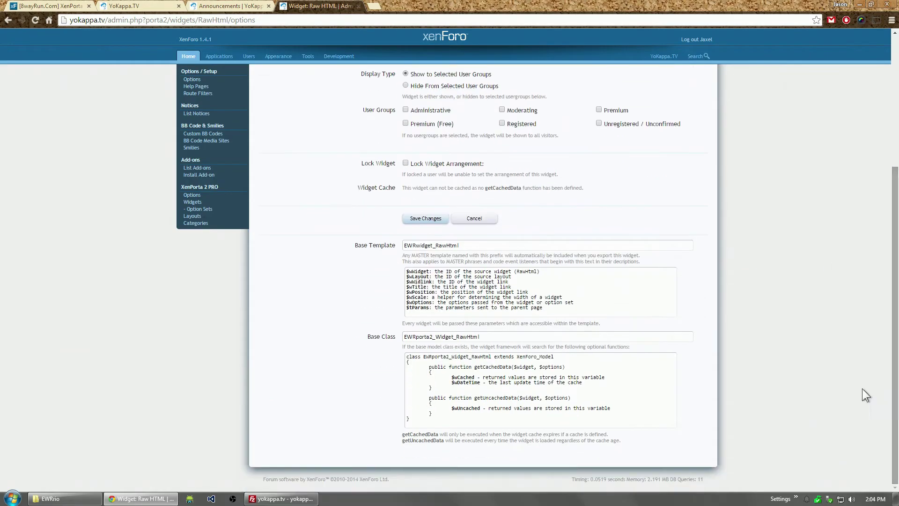
left_click(425, 218)
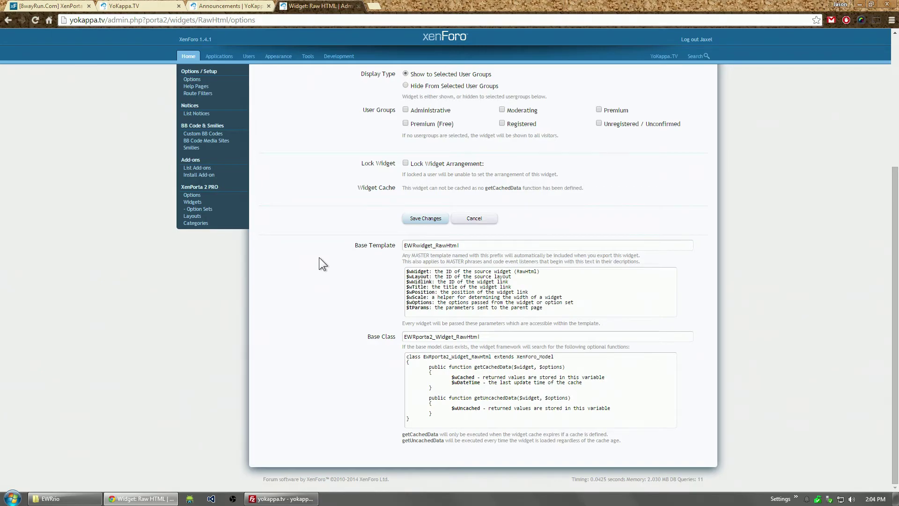
scroll(319, 257, "up", 4)
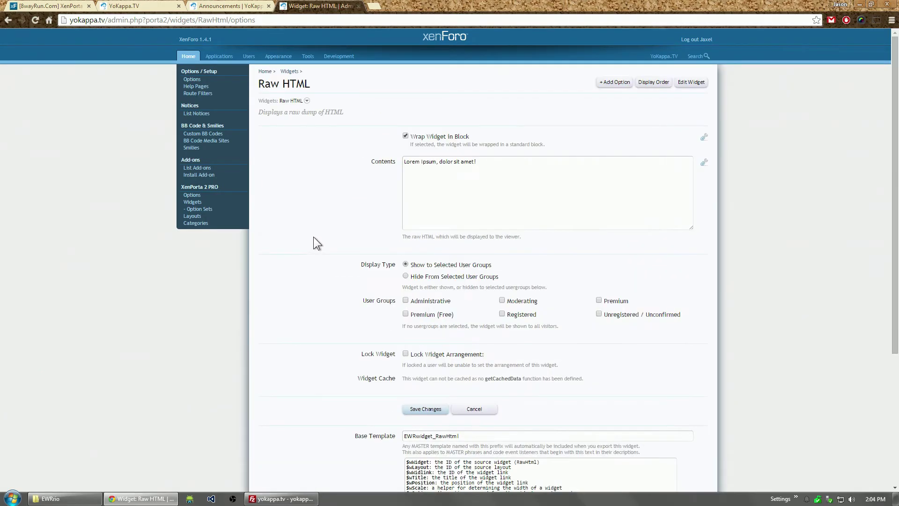
In the Forum (Announcements) grid, add a widget link to the Raw HTML widget
left_click(199, 216)
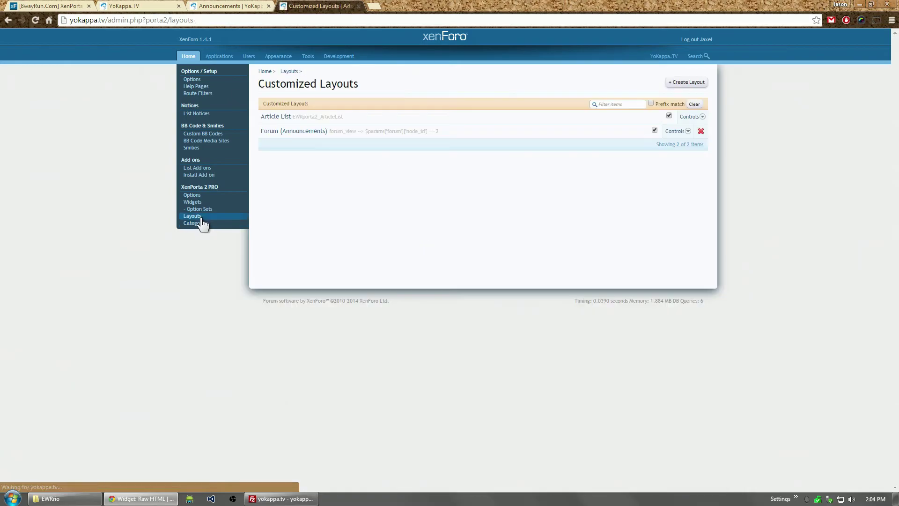
left_click(498, 133)
left_click(656, 82)
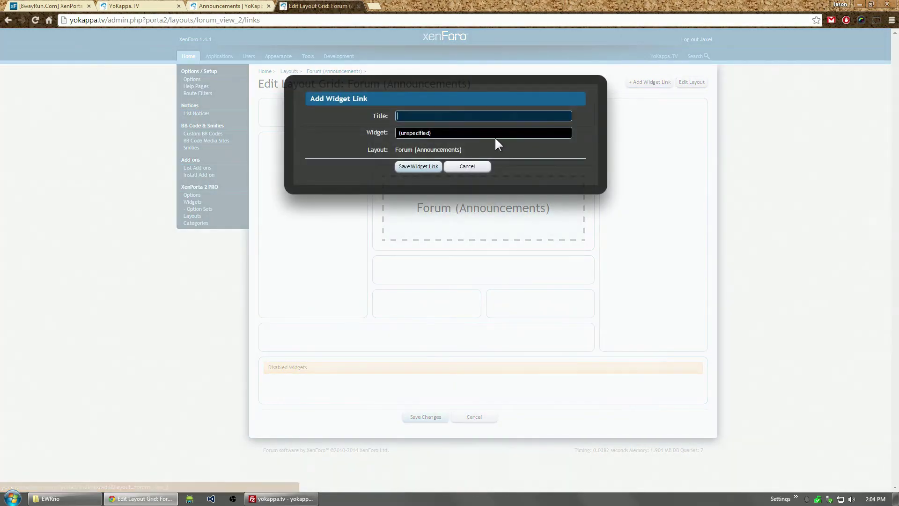
type("Raw HTML")
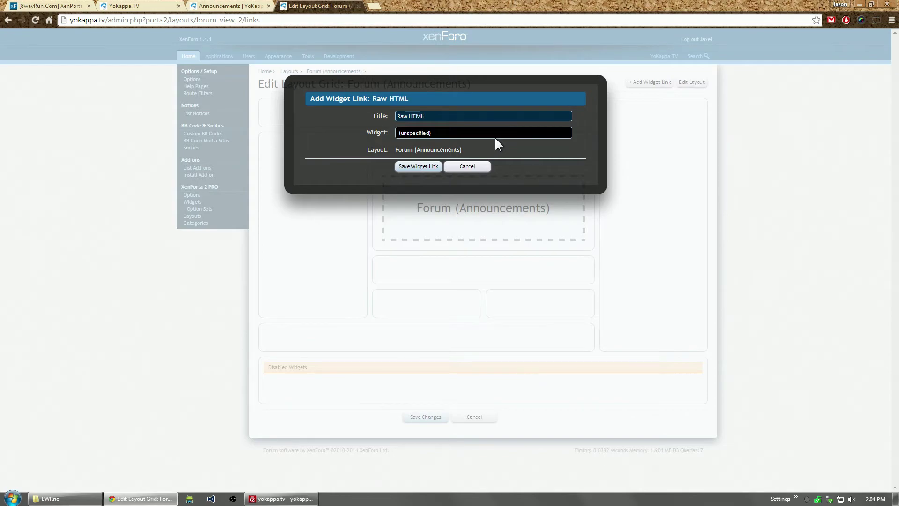
left_click(494, 136)
left_click(463, 158)
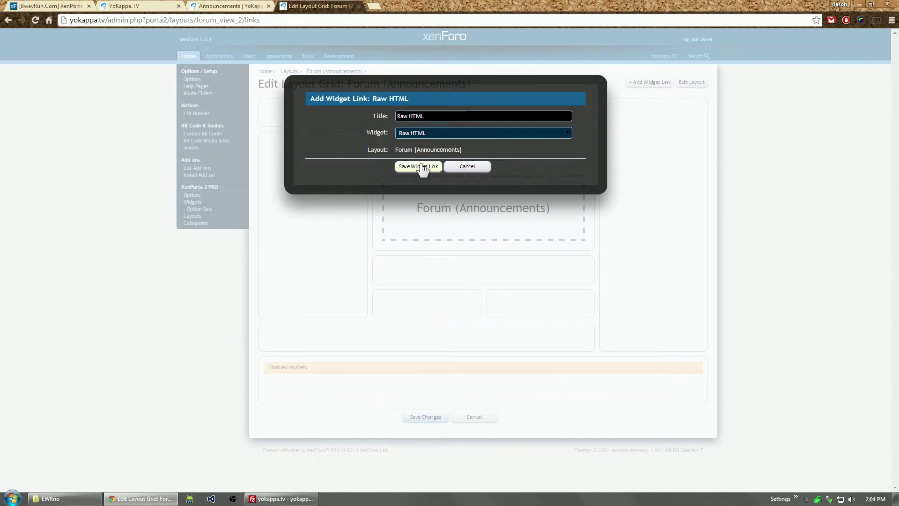
Title the link 'This is my test block', place it top-middle, and save the layout
key("shift+Tab")
type("This")
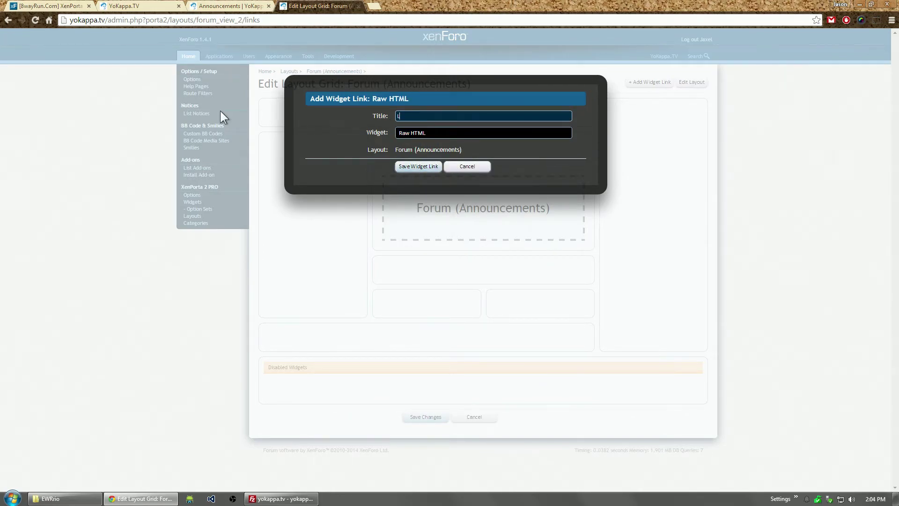
type(" is my test block!")
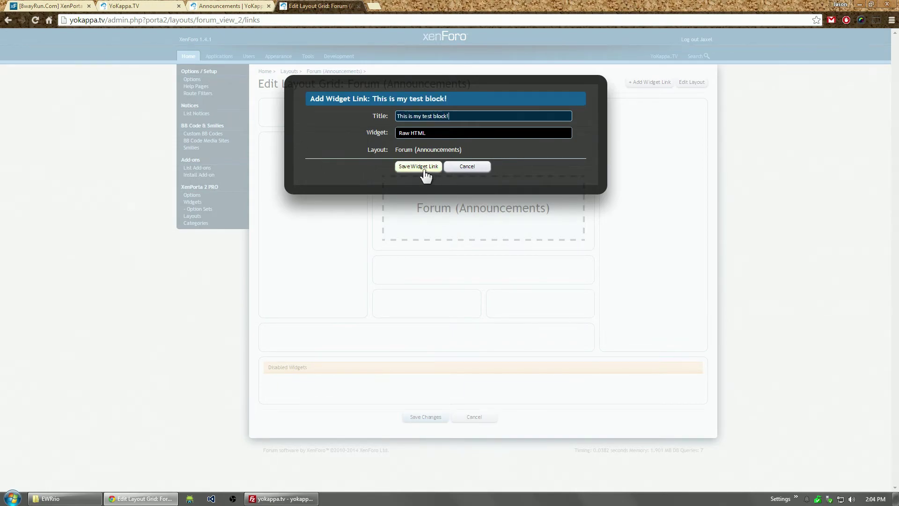
left_click(419, 167)
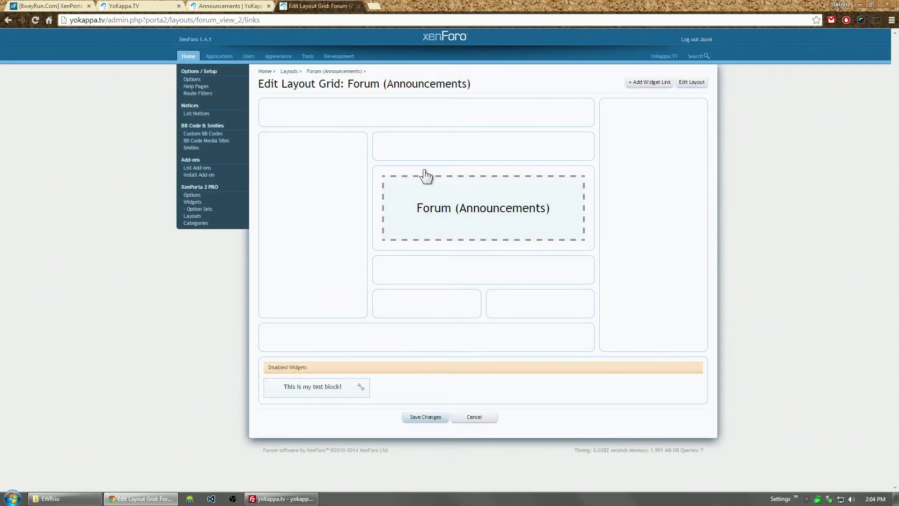
left_click_drag(323, 382, 475, 141)
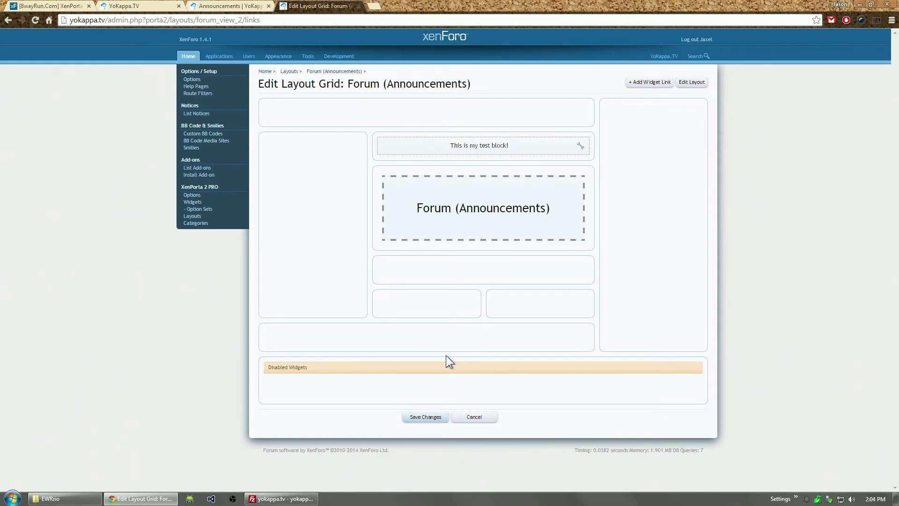
left_click(421, 418)
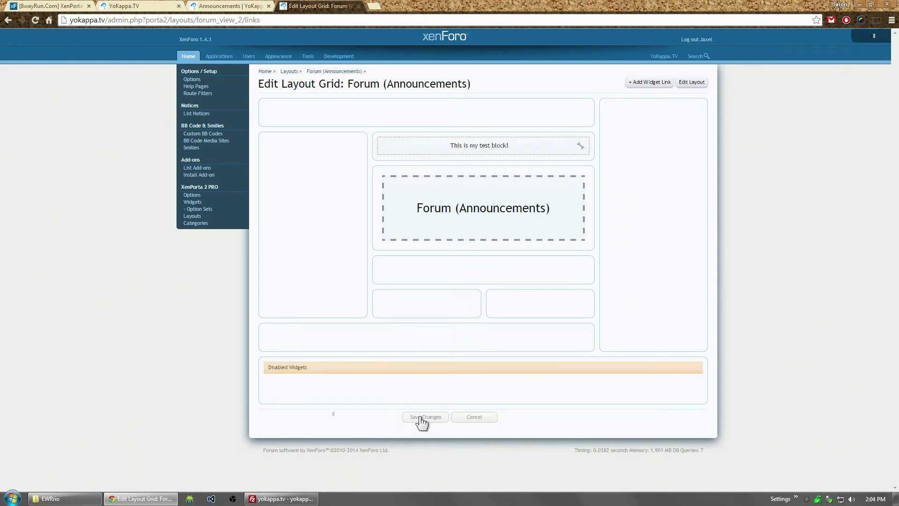
Reload the Announcements forum, glance at the XenPorta 2 options, then reload it to show the test block
left_click(238, 6)
left_click(36, 19)
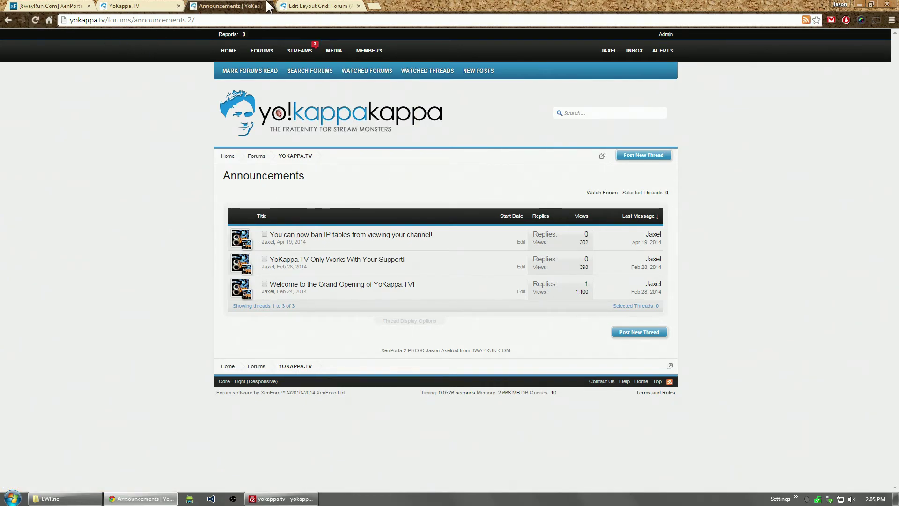
left_click(318, 6)
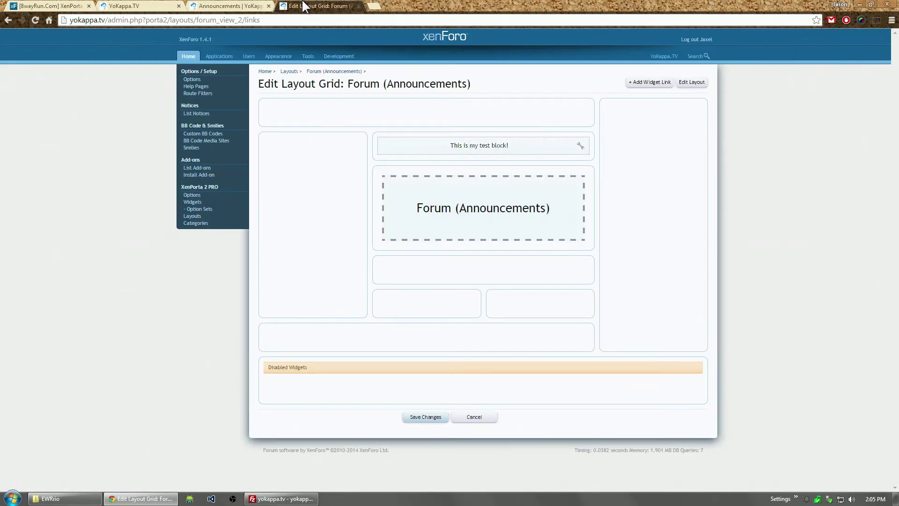
left_click(192, 195)
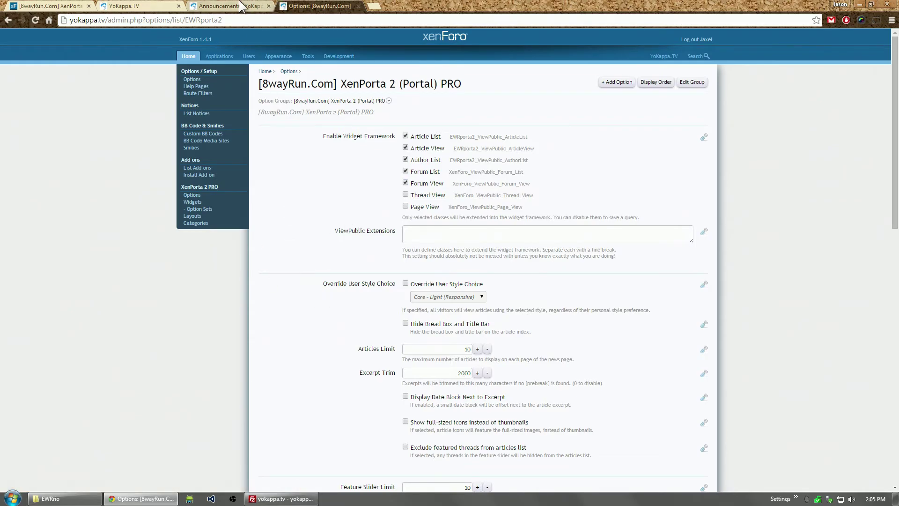
left_click(225, 5)
left_click(39, 20)
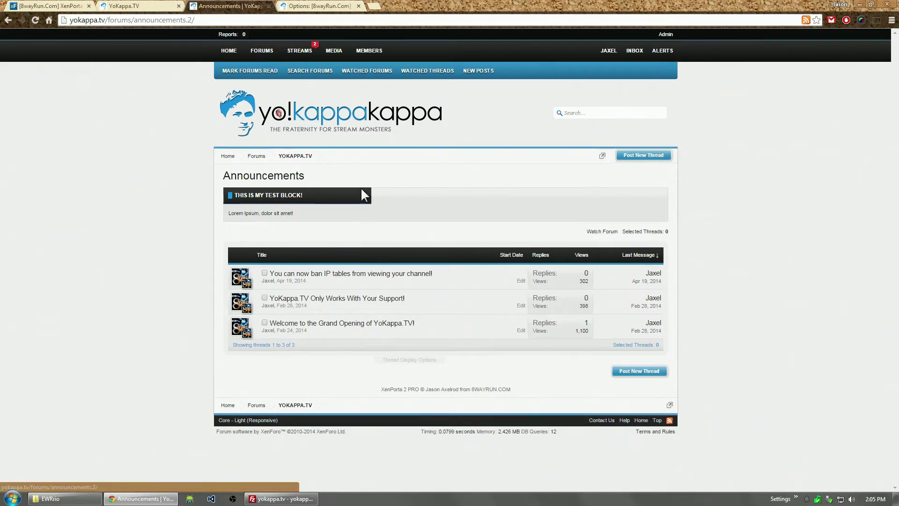
In the Announcements layout grid, drag the test block into the right sidebar and save
left_click(319, 5)
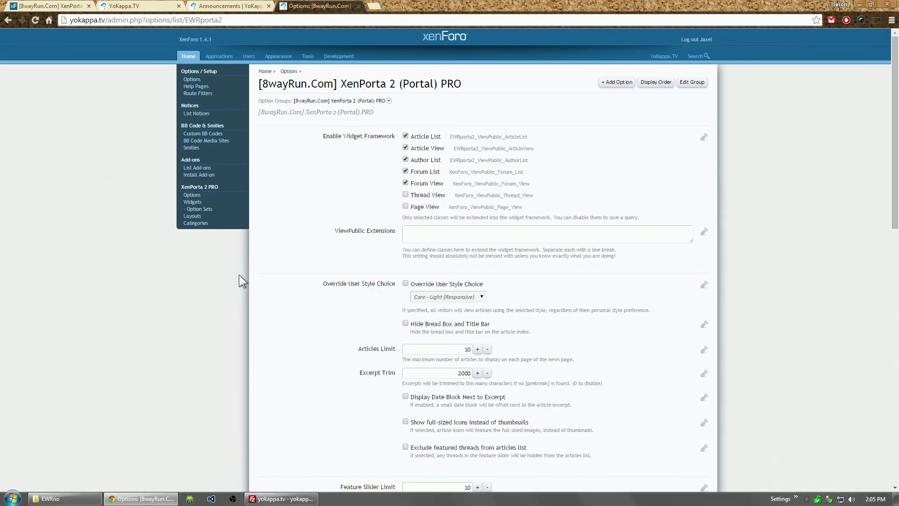
left_click(186, 215)
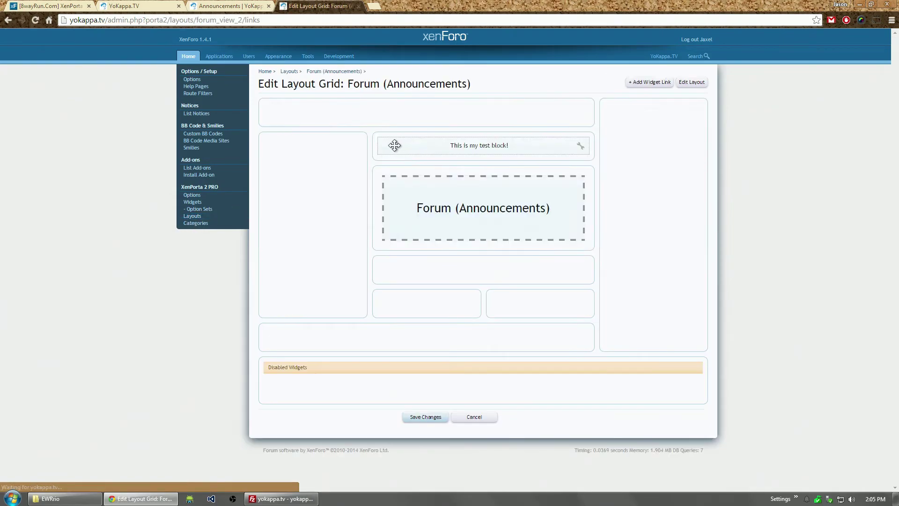
left_click_drag(399, 141, 625, 115)
left_click(433, 416)
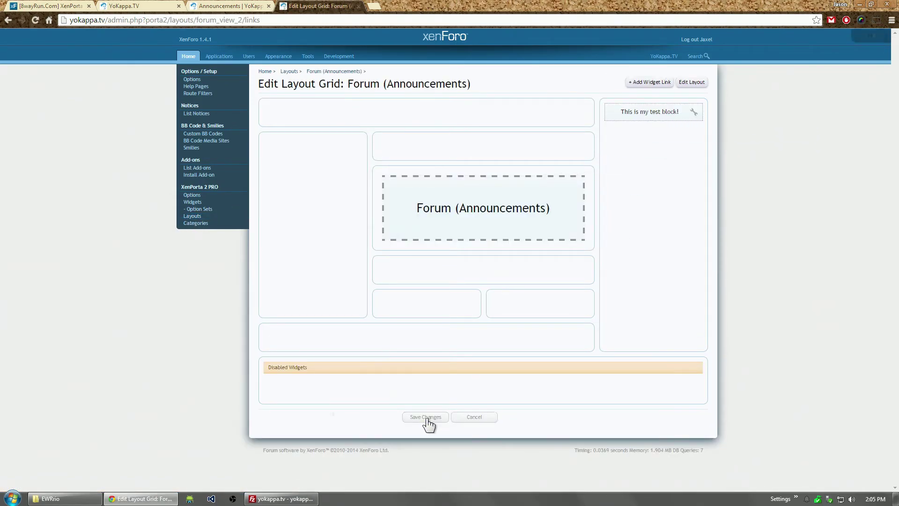
Reload the Announcements forum and inspect the test block's title and body in the sidebar
left_click(230, 6)
left_click(33, 20)
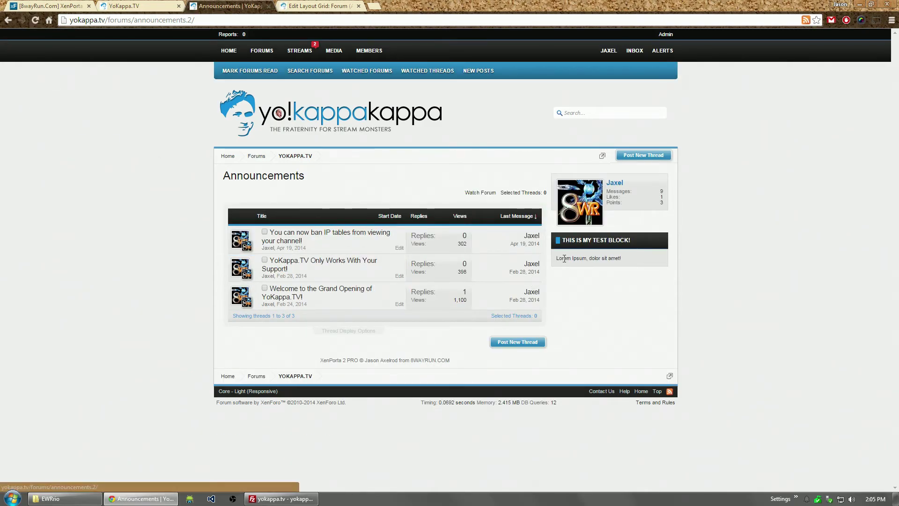
left_click_drag(556, 258, 622, 259)
left_click(572, 260)
triple_click(634, 241)
left_click(584, 254)
left_click(284, 6)
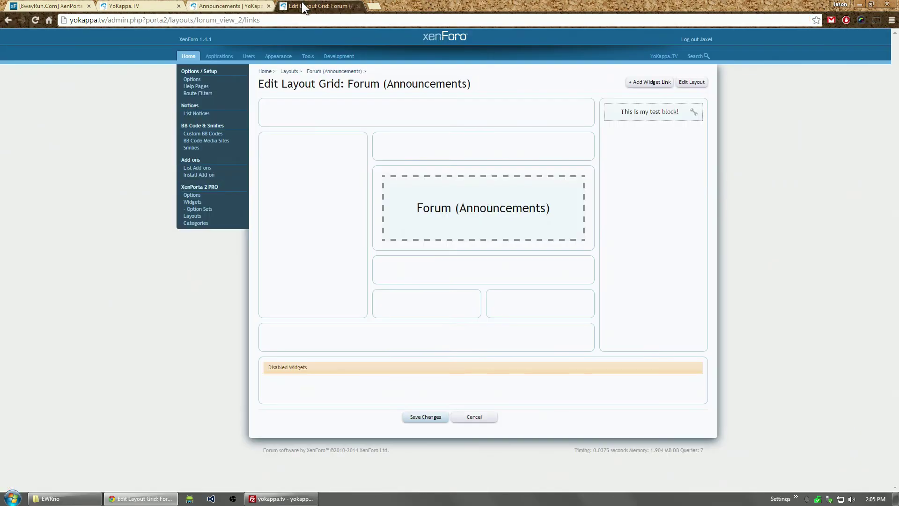
Review the Raw HTML widget's options in Installed Widgets before going to Option Sets
left_click(194, 205)
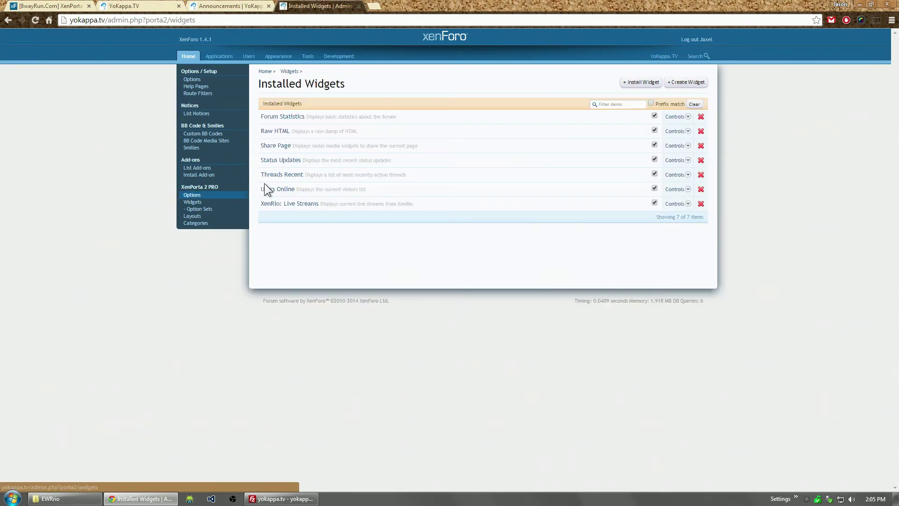
left_click(320, 131)
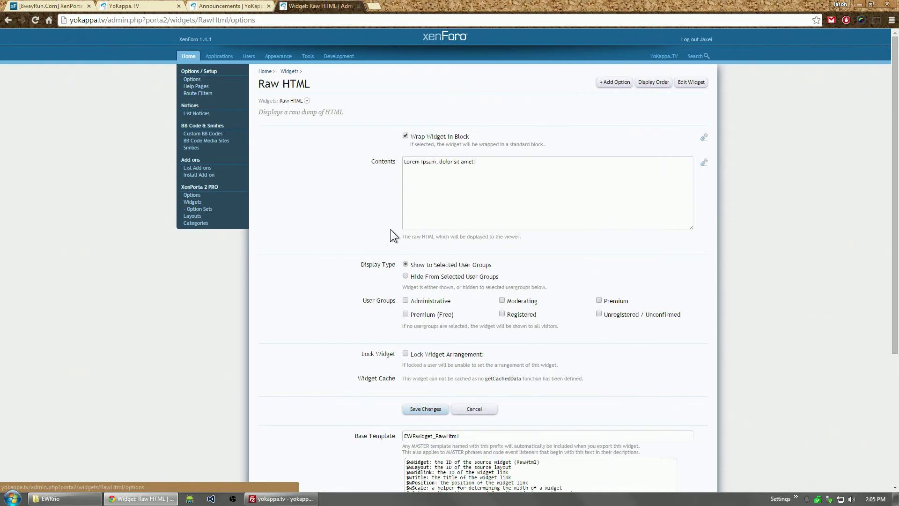
left_click(200, 209)
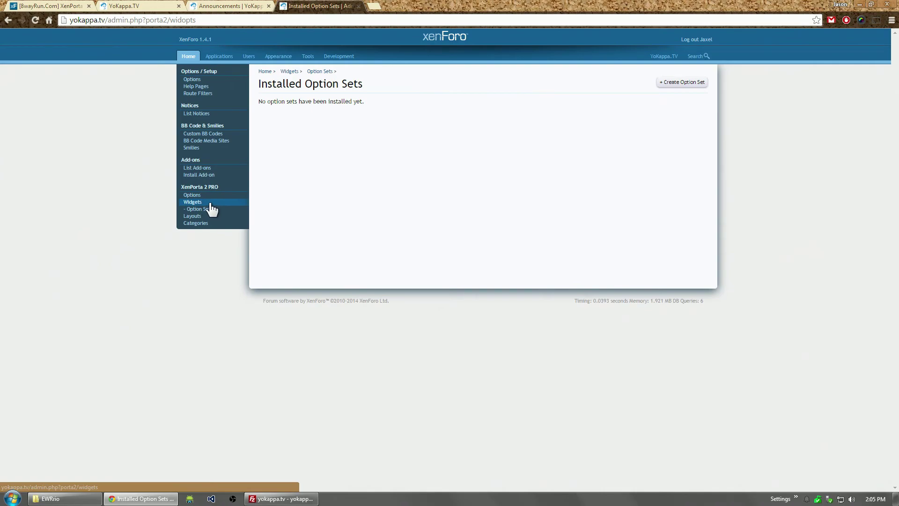
Create a new option set titled 'Raw HTML Option Set' for the Raw HTML widget and save it
left_click(676, 83)
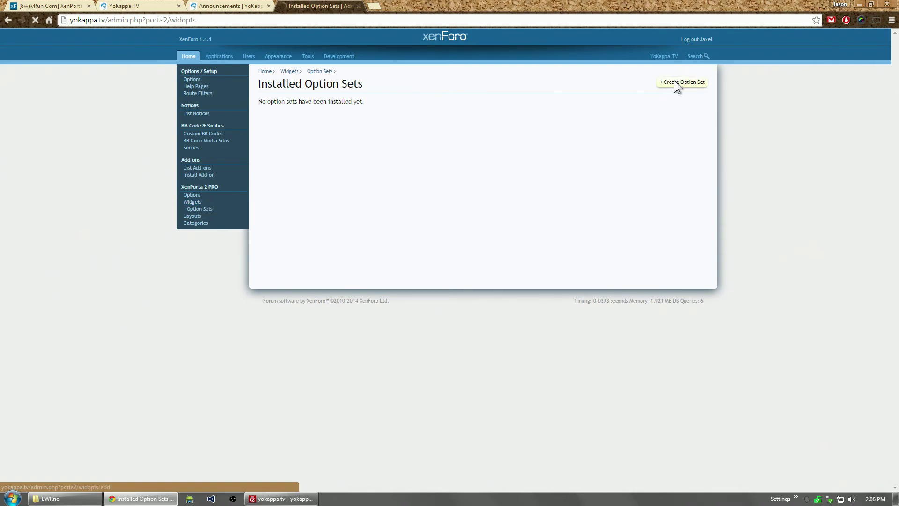
left_click(430, 101)
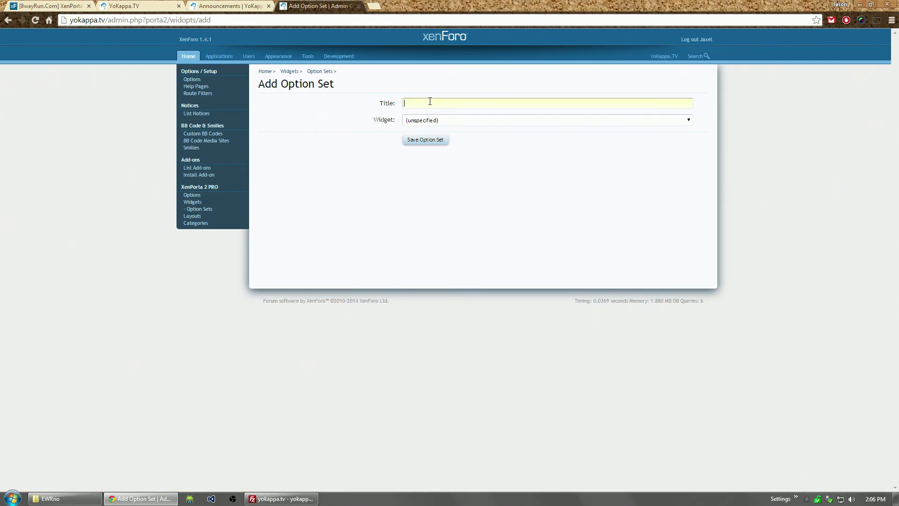
type("Raw HTML")
type("Option Set")
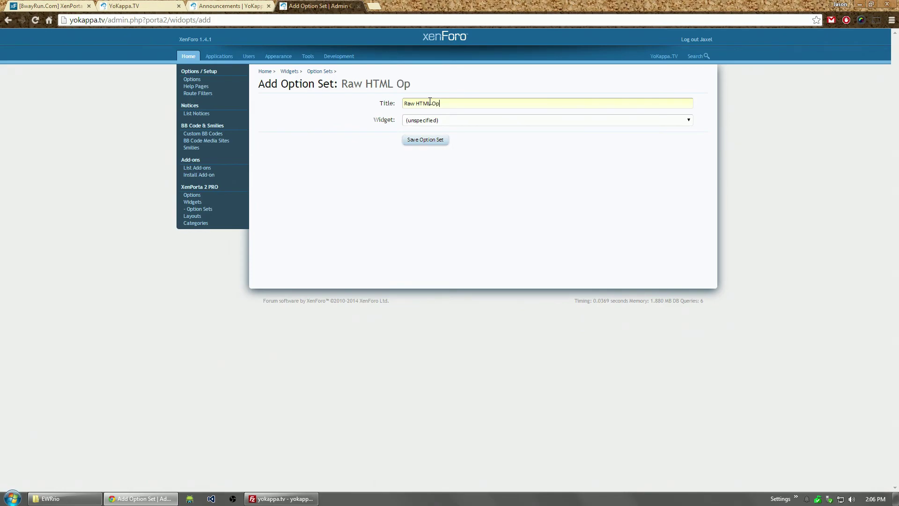
left_click(440, 120)
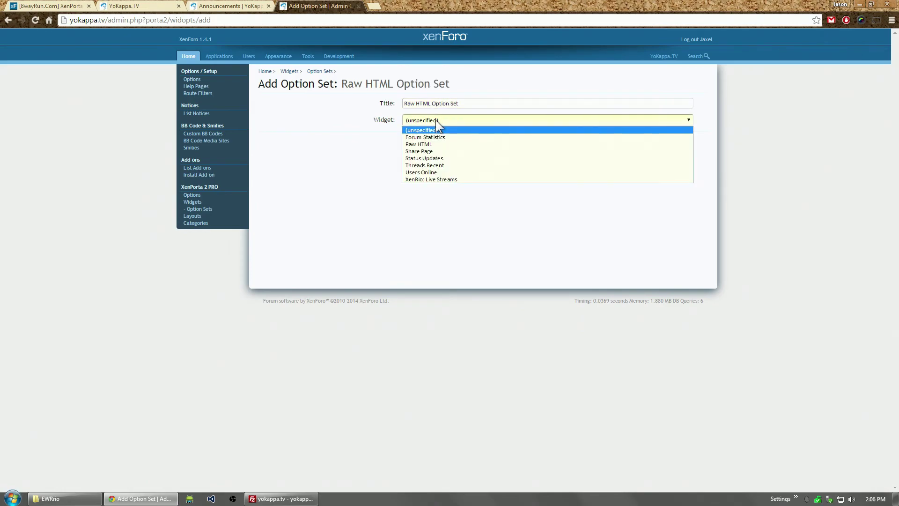
left_click(431, 143)
left_click(426, 140)
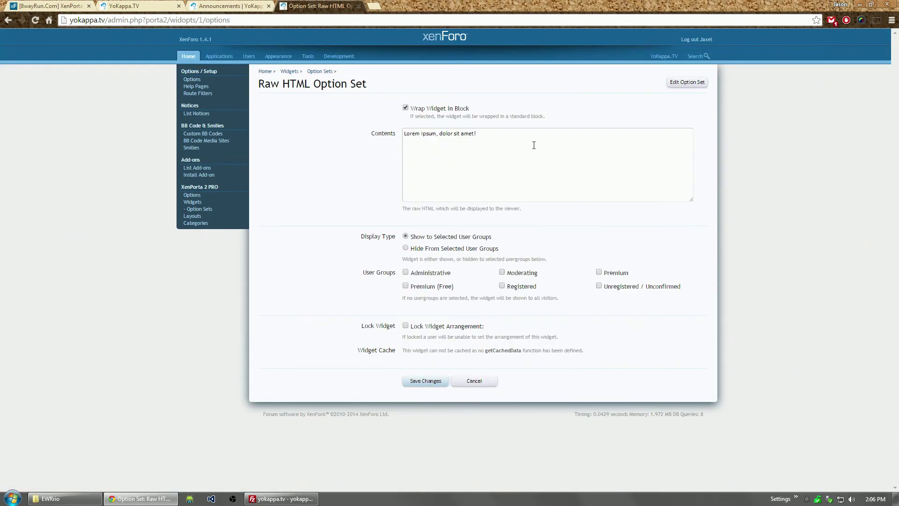
Replace the option set's contents with 'This is a custom option set!' and save
left_click(533, 145)
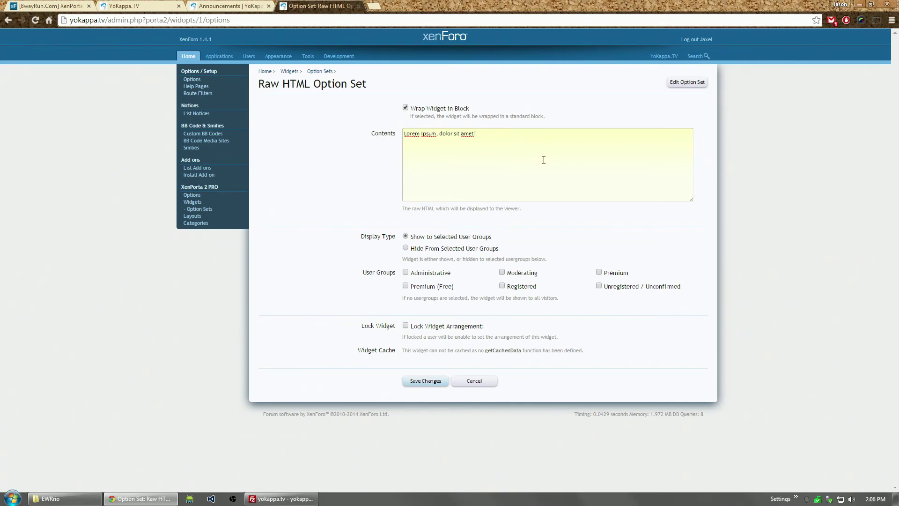
key("ctrl+a")
type("This is a custom option")
left_click(424, 381)
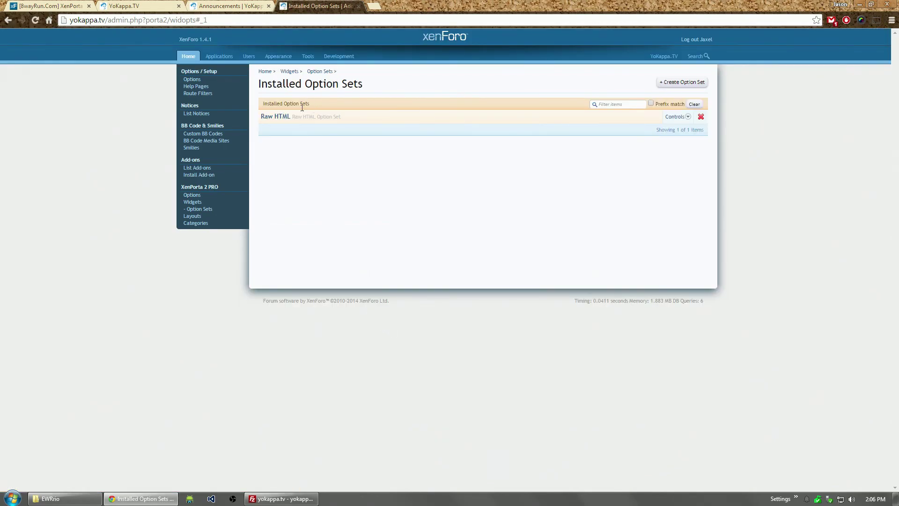
In the Forum (Announcements) layout, set the test block's Option Set to 'Raw HTML Option Set' and save the widget link
left_click(201, 217)
left_click(289, 135)
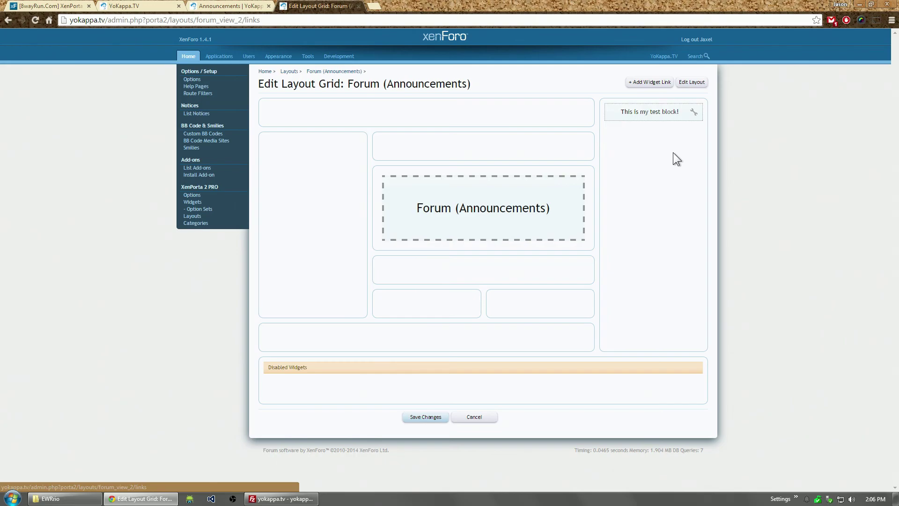
left_click(693, 113)
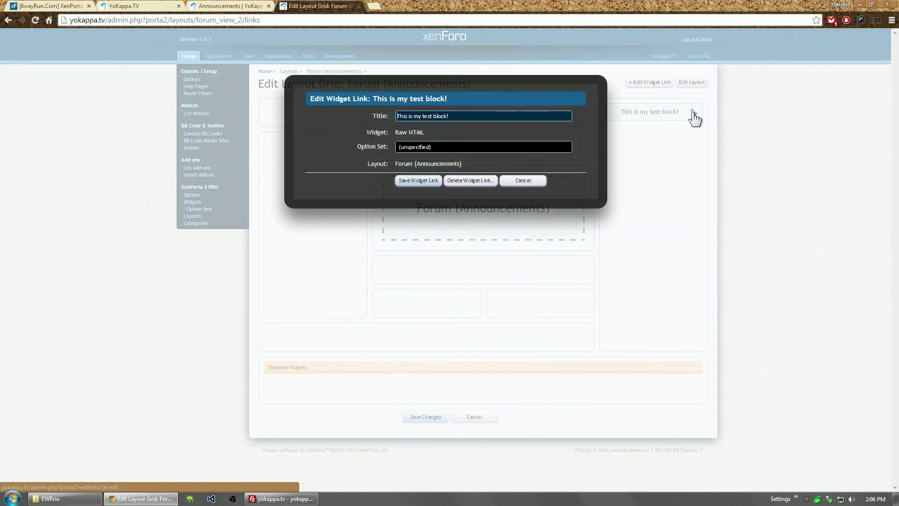
left_click(466, 147)
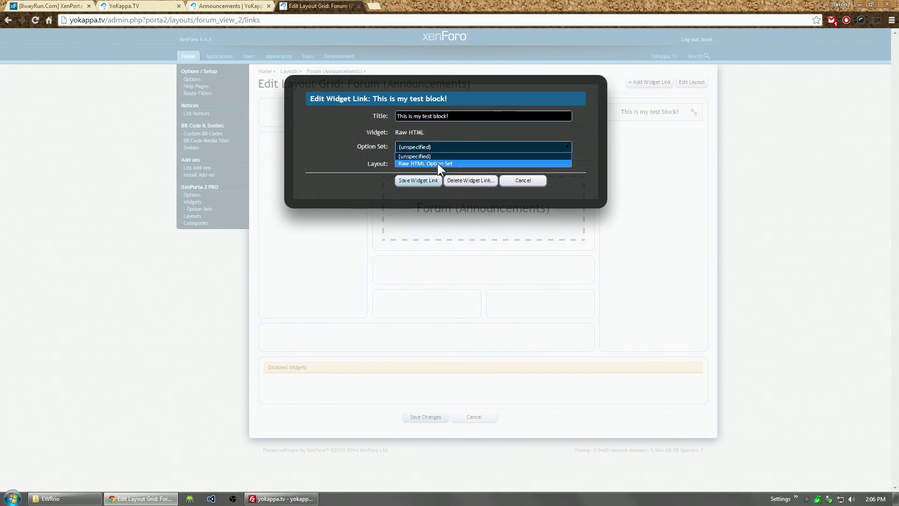
left_click(413, 162)
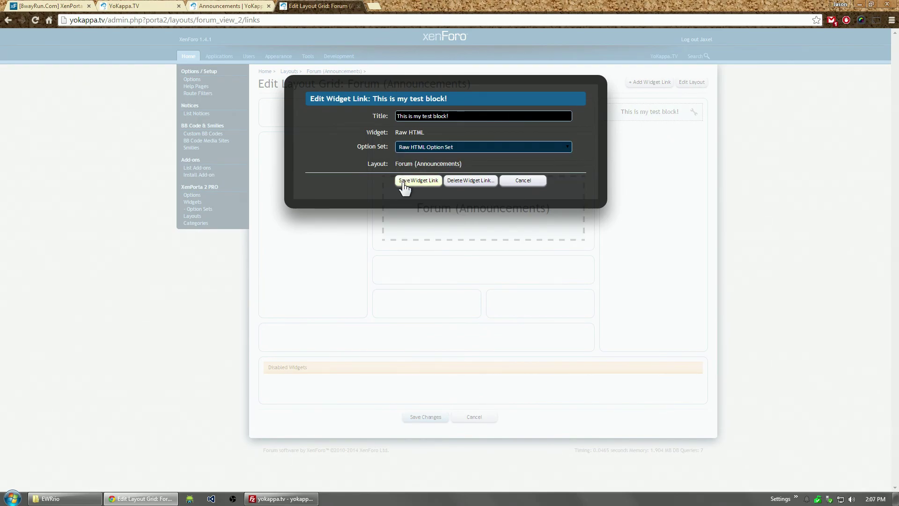
left_click(410, 182)
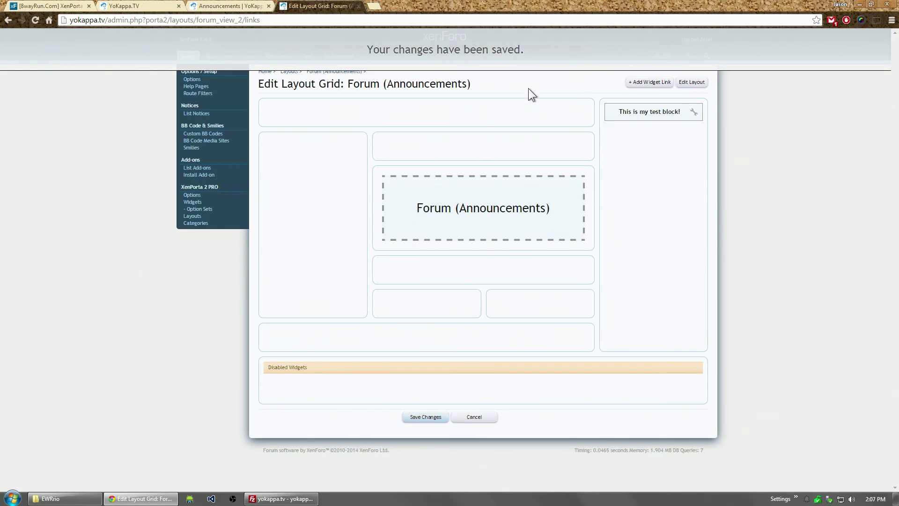
Reload Announcements to confirm the sidebar reads 'This is a custom option set!', then reopen the admin Layouts list
left_click(230, 6)
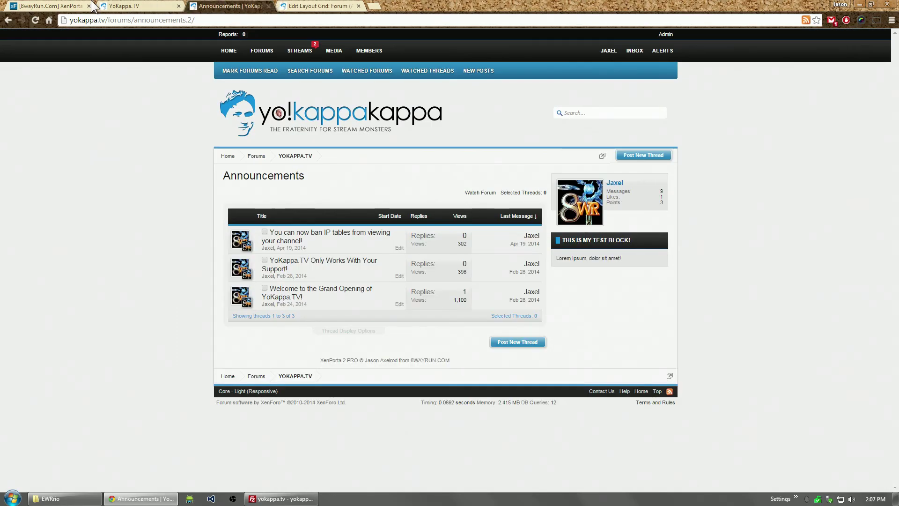
left_click(34, 21)
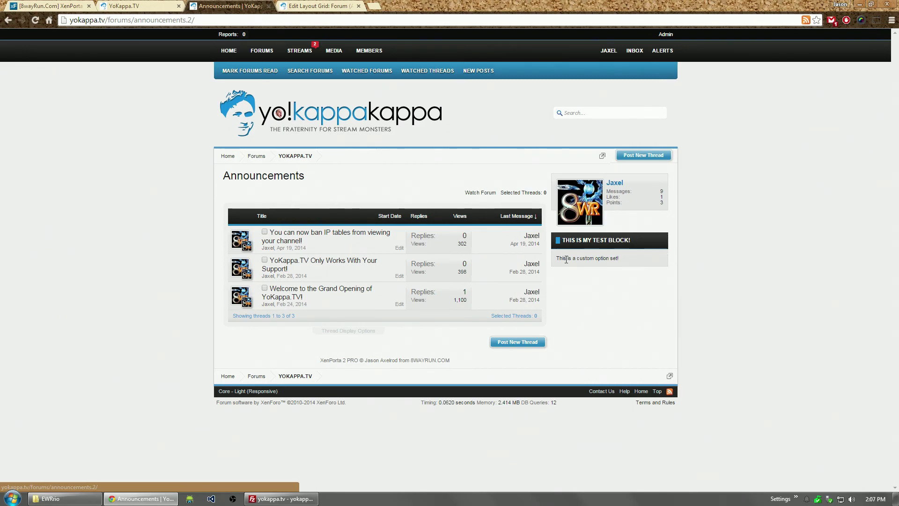
left_click(322, 6)
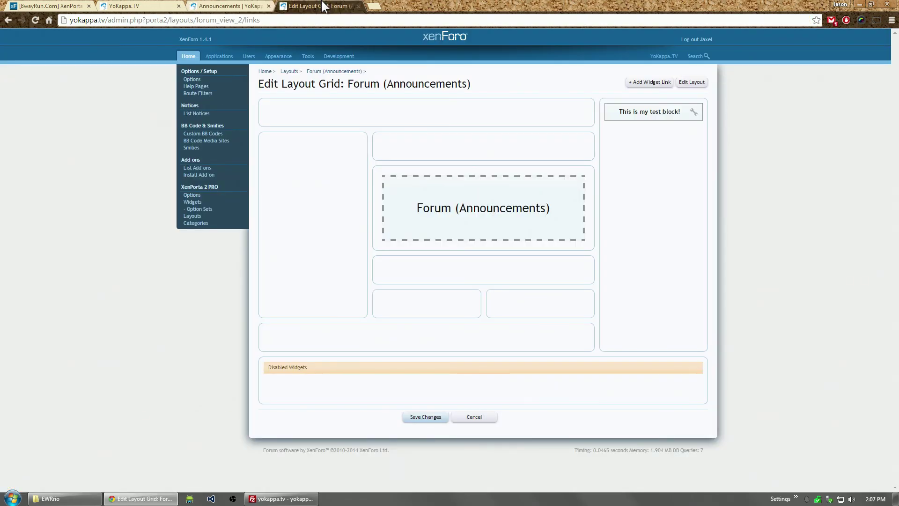
left_click(192, 216)
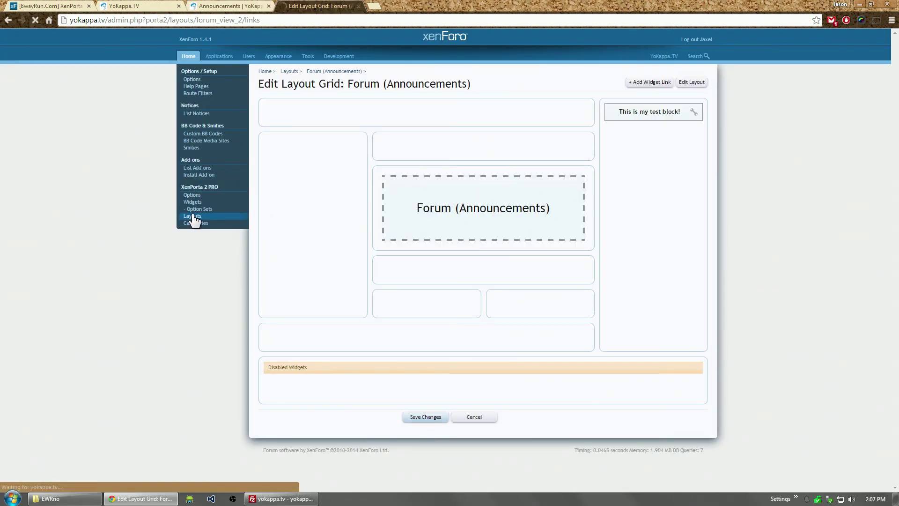